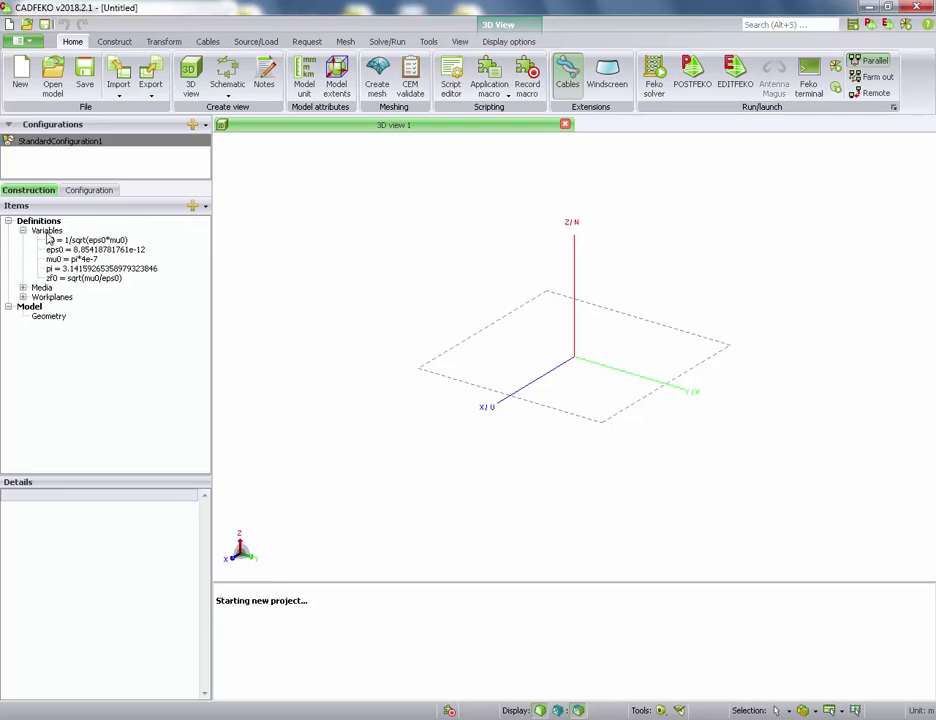
Step: Create the variables Lx and Ly, each with the expression 20e-3, consulting the paper's unit cell figure for the dimensions
{"action": "right_click", "coordinate": [60, 231]}
{"action": "left_click", "coordinate": [100, 242]}
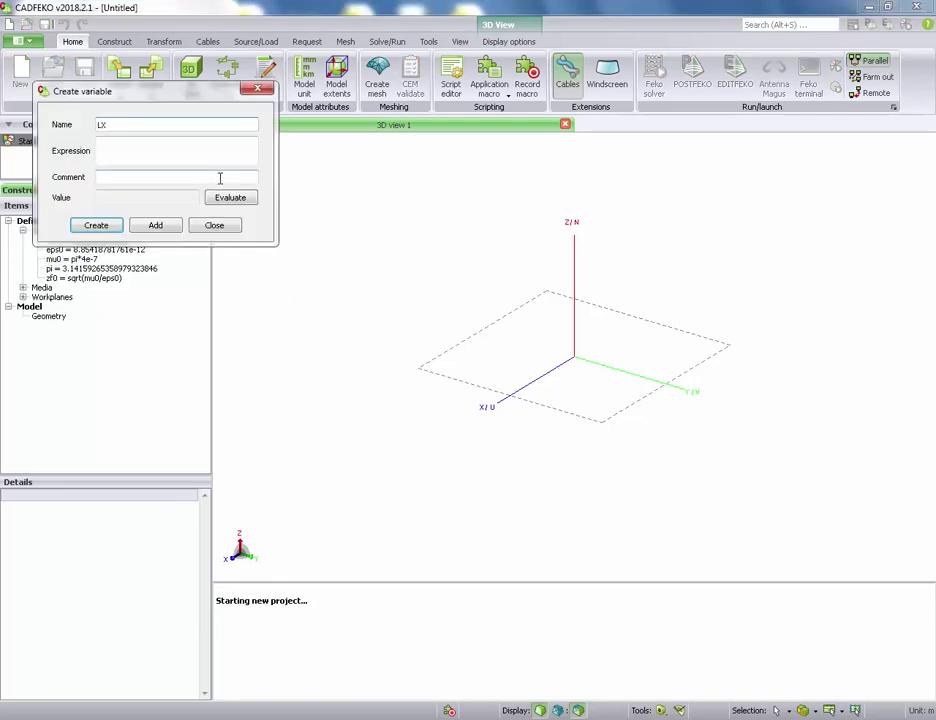
{"action": "left_click", "coordinate": [151, 157]}
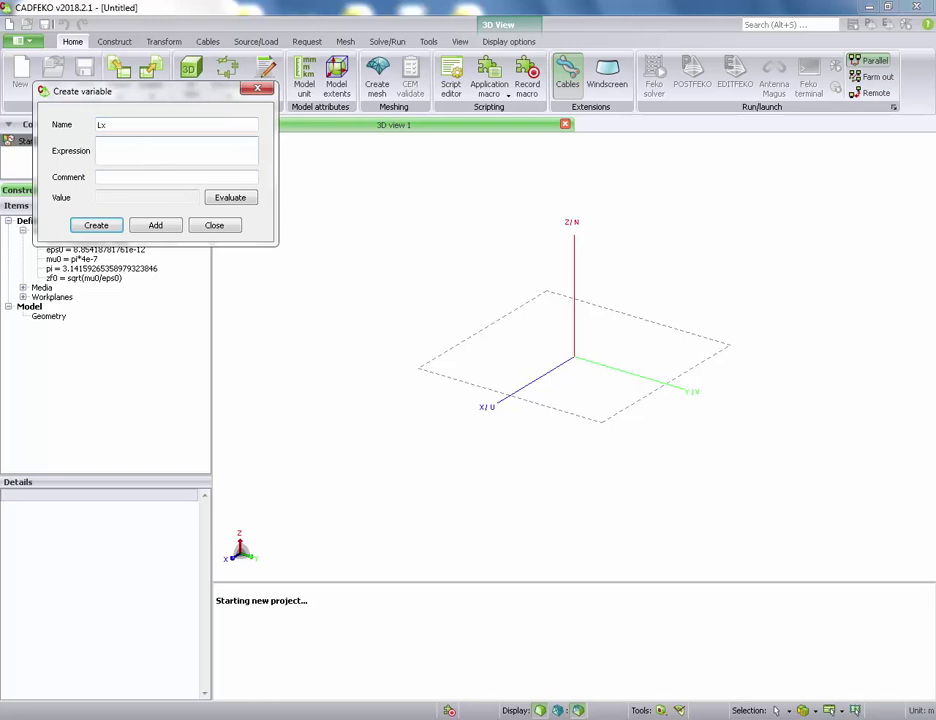
{"action": "key", "text": "alt+Tab"}
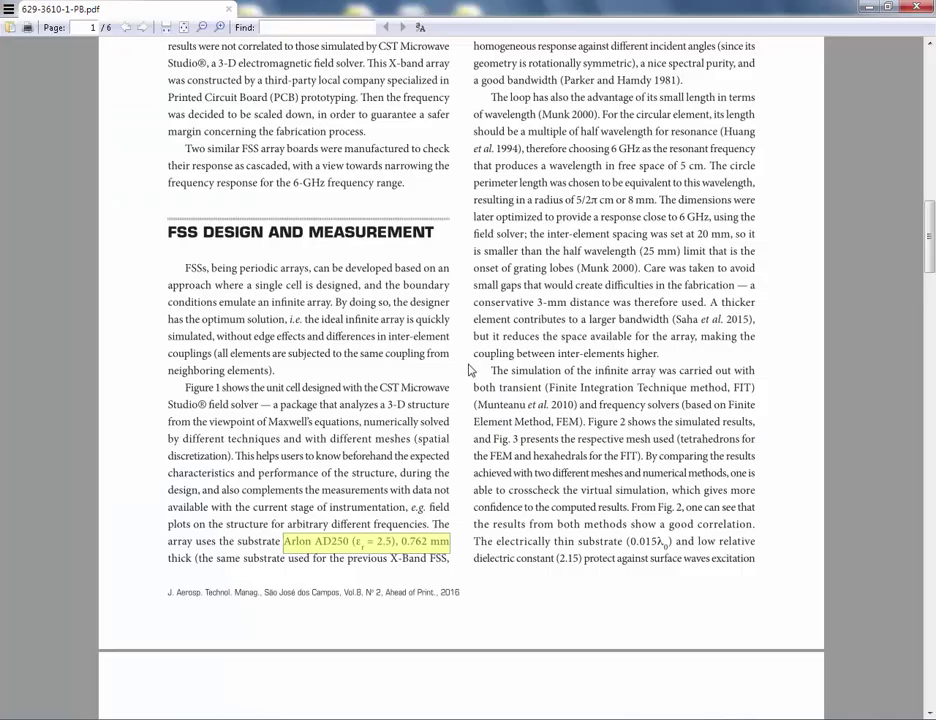
{"action": "scroll", "coordinate": [470, 370], "scroll_direction": "up", "scroll_amount": 3}
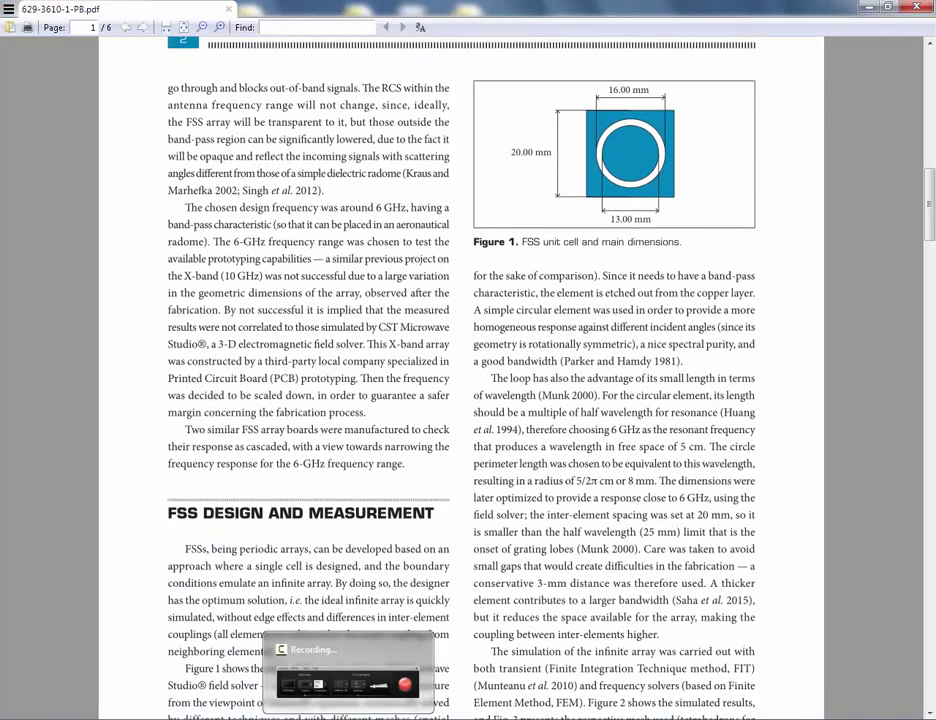
{"action": "key", "text": "alt+Tab"}
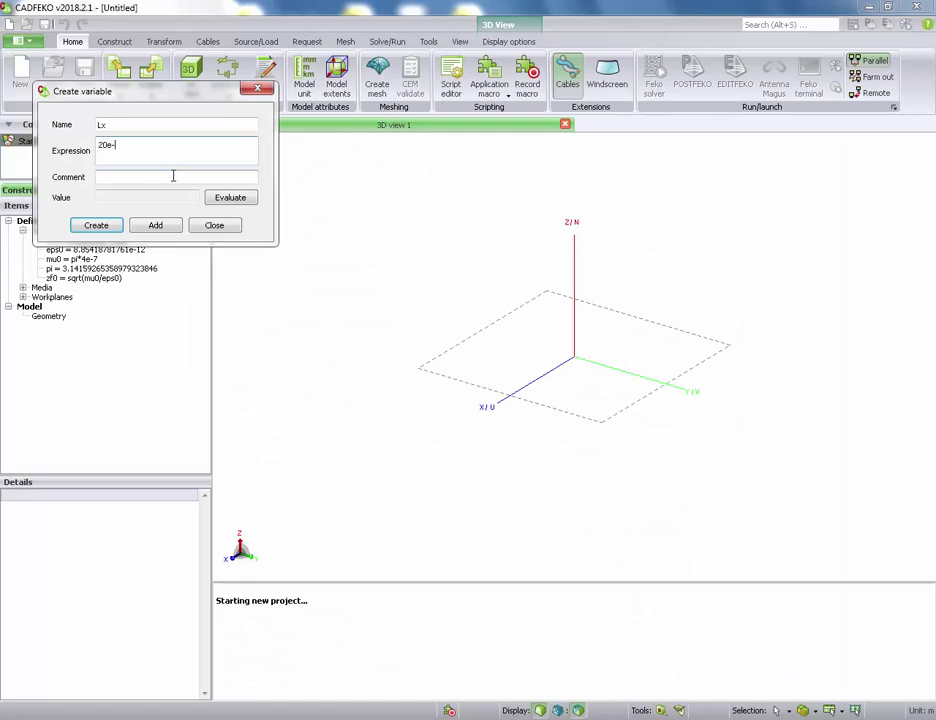
{"action": "key", "text": "Return"}
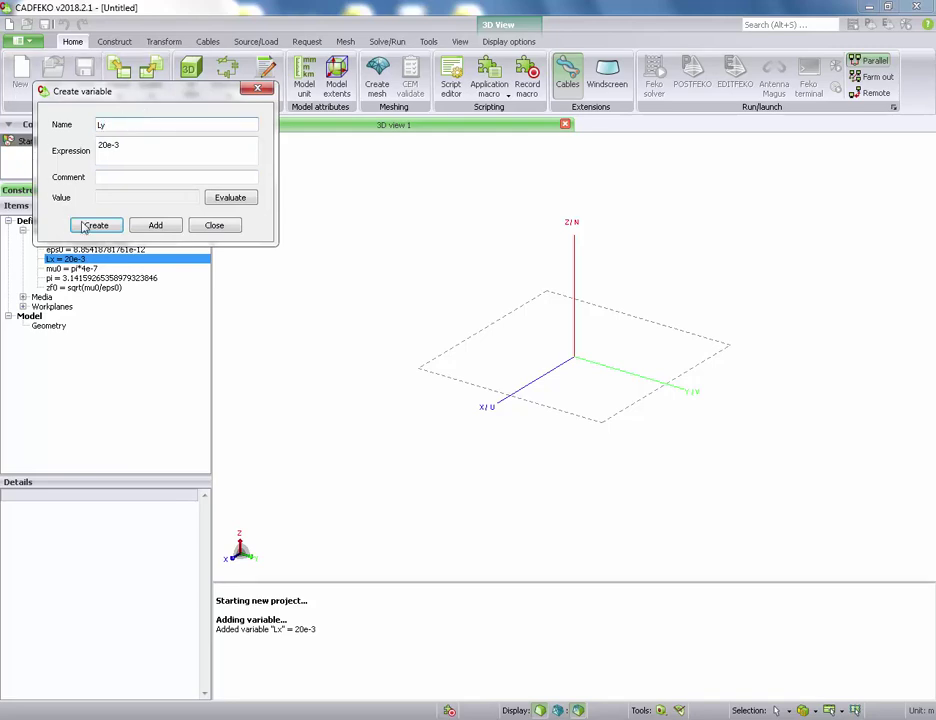
{"action": "left_click", "coordinate": [153, 225]}
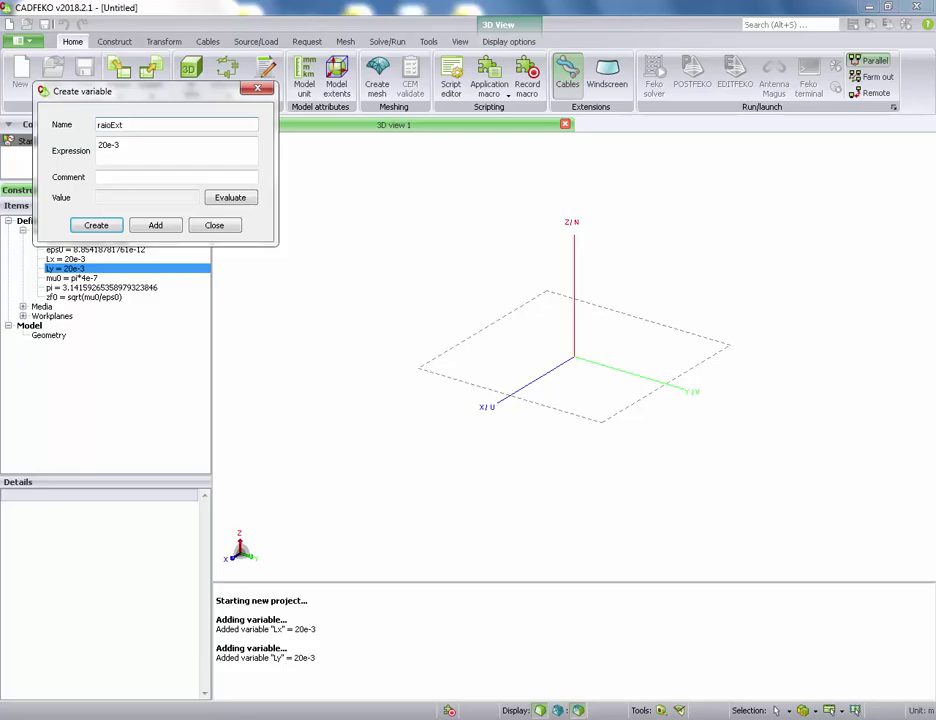
Step: Add a variable raioExt with the expression 8e-3, using the outer ring diameter in the paper's figure
{"action": "key", "text": "alt+Tab"}
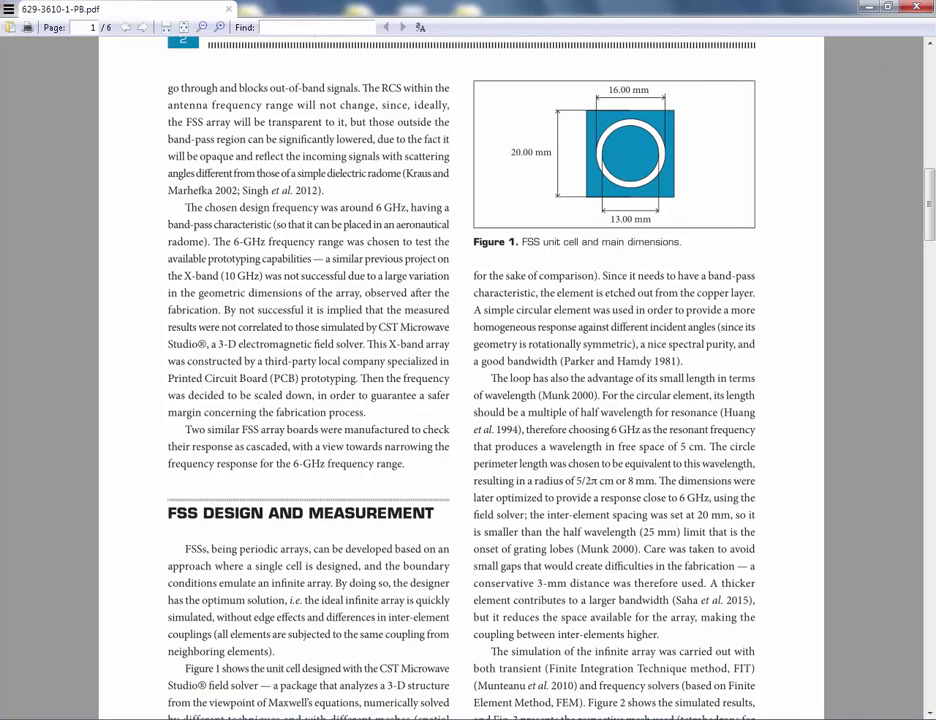
{"action": "key", "text": "alt+Tab"}
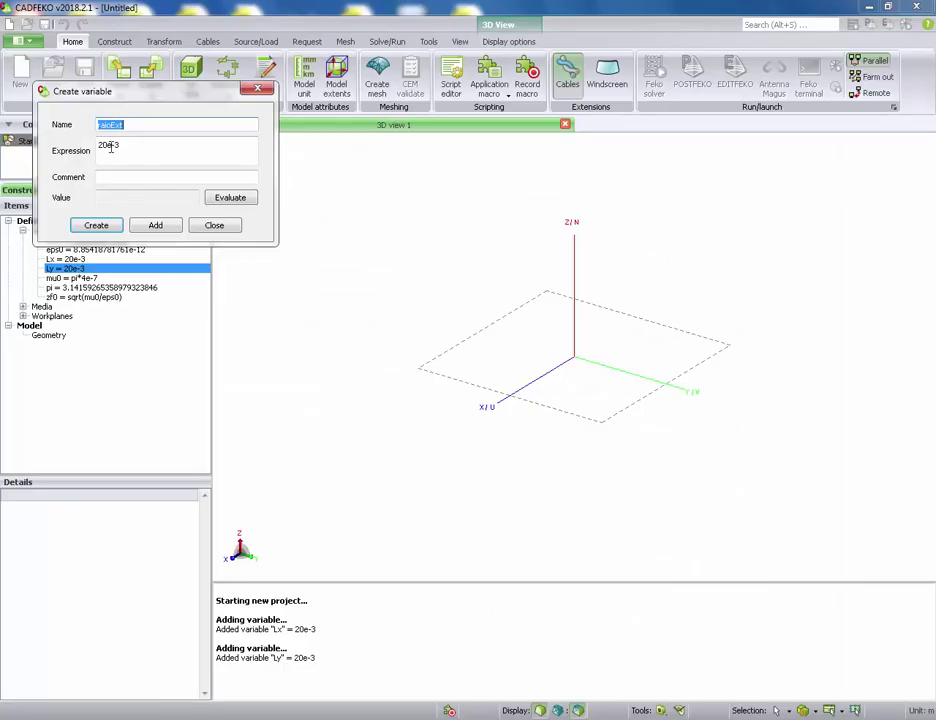
{"action": "double_click", "coordinate": [109, 146]}
{"action": "type", "text": "16e"}
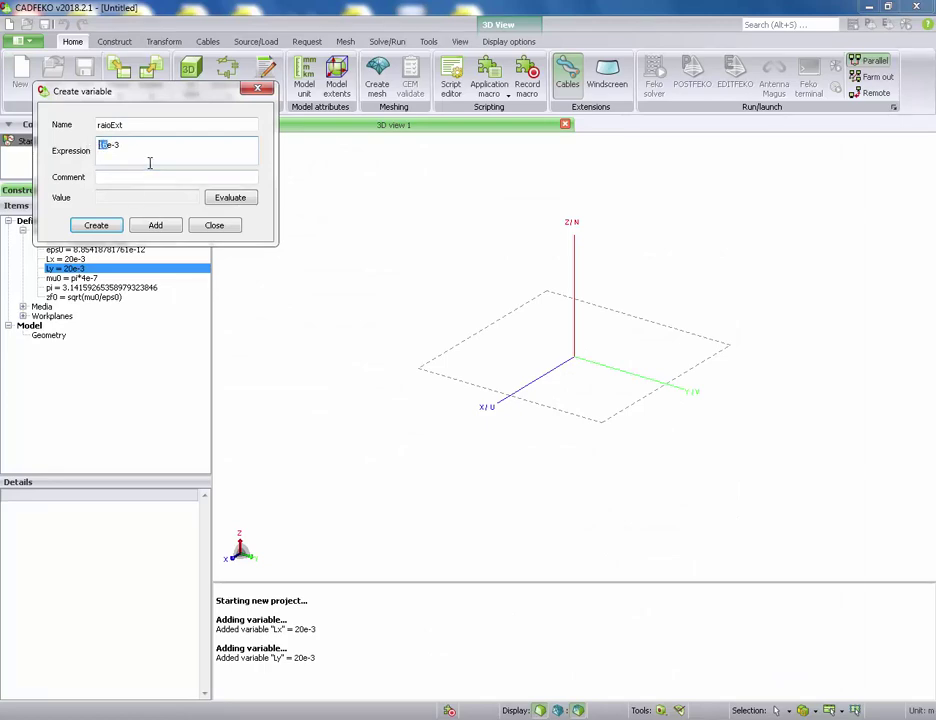
{"action": "type", "text": "8"}
{"action": "left_click", "coordinate": [155, 225]}
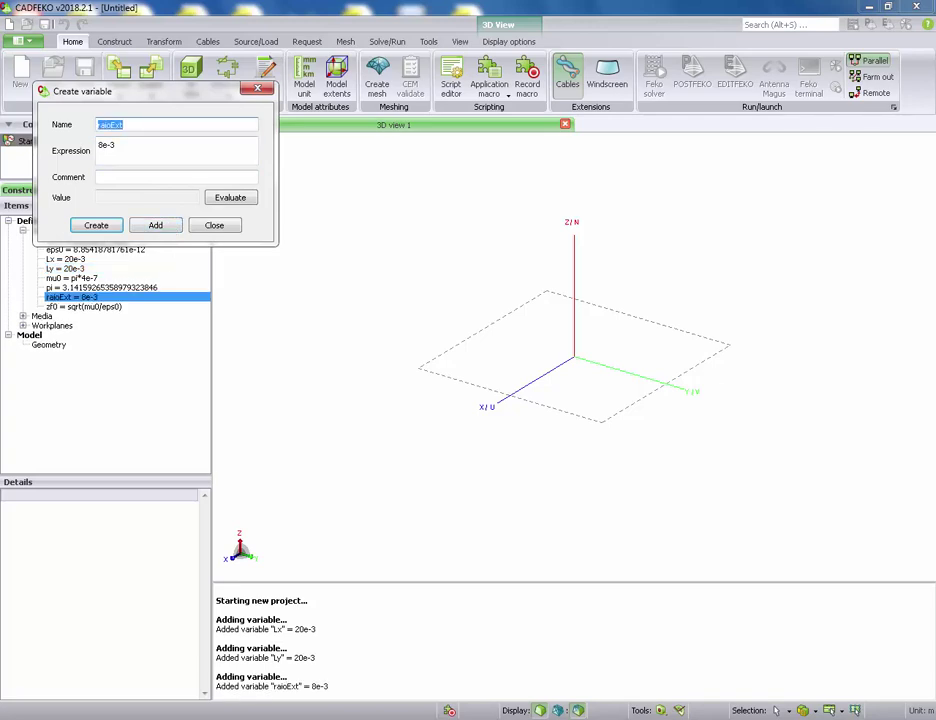
Step: Add a variable raioInt with the expression 6.5e-3, using the inner ring diameter in the paper's figure, and finish creating variables
{"action": "left_click", "coordinate": [157, 655]}
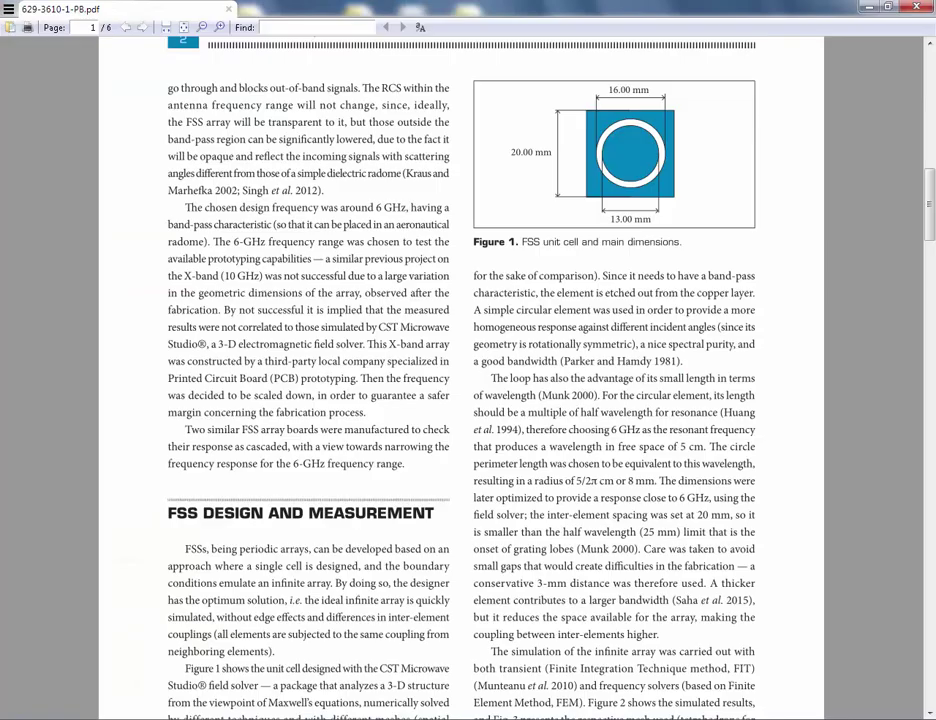
{"action": "key", "text": "alt+Tab"}
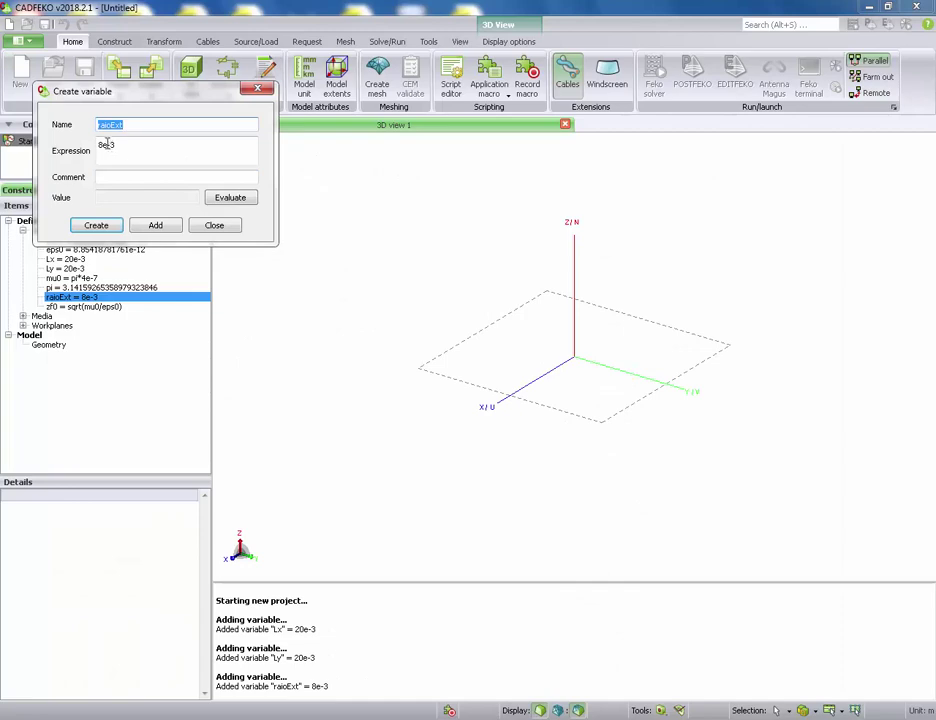
{"action": "left_click", "coordinate": [100, 145]}
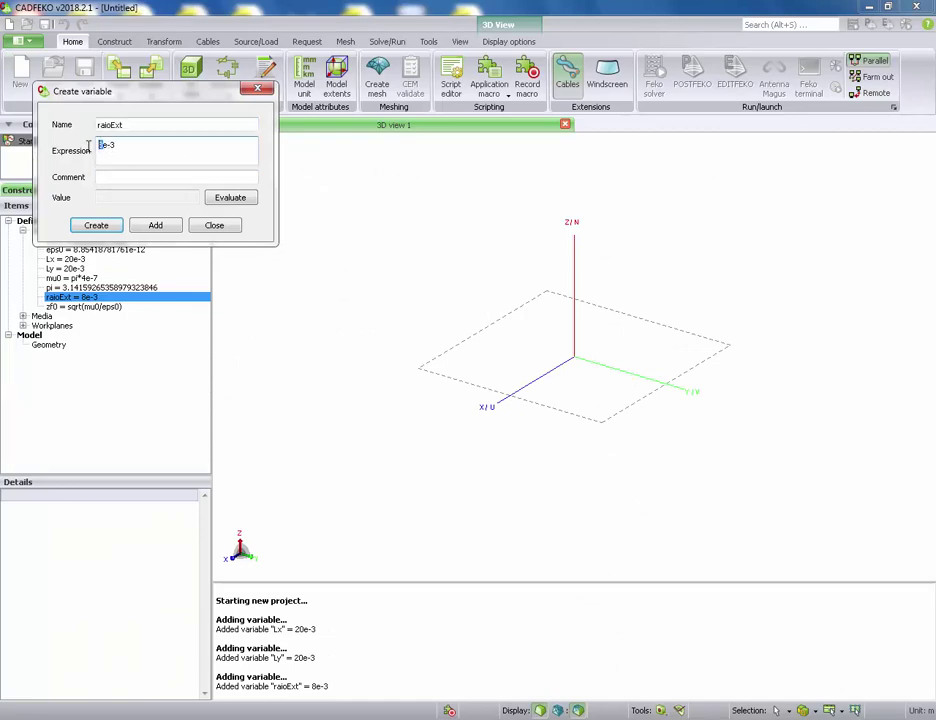
{"action": "left_click", "coordinate": [133, 125]}
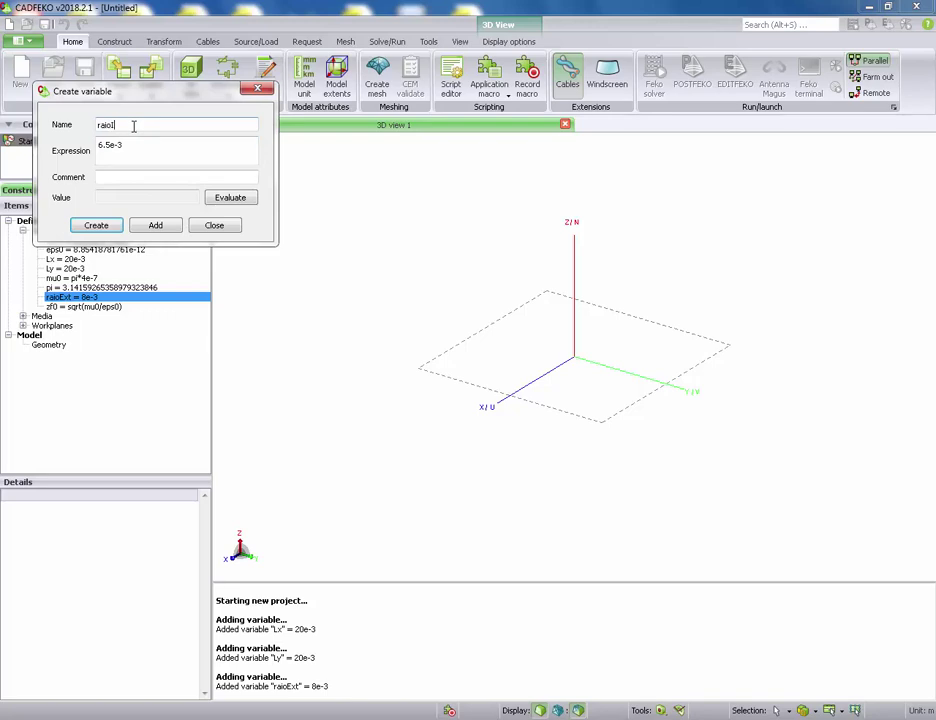
{"action": "left_click", "coordinate": [155, 225]}
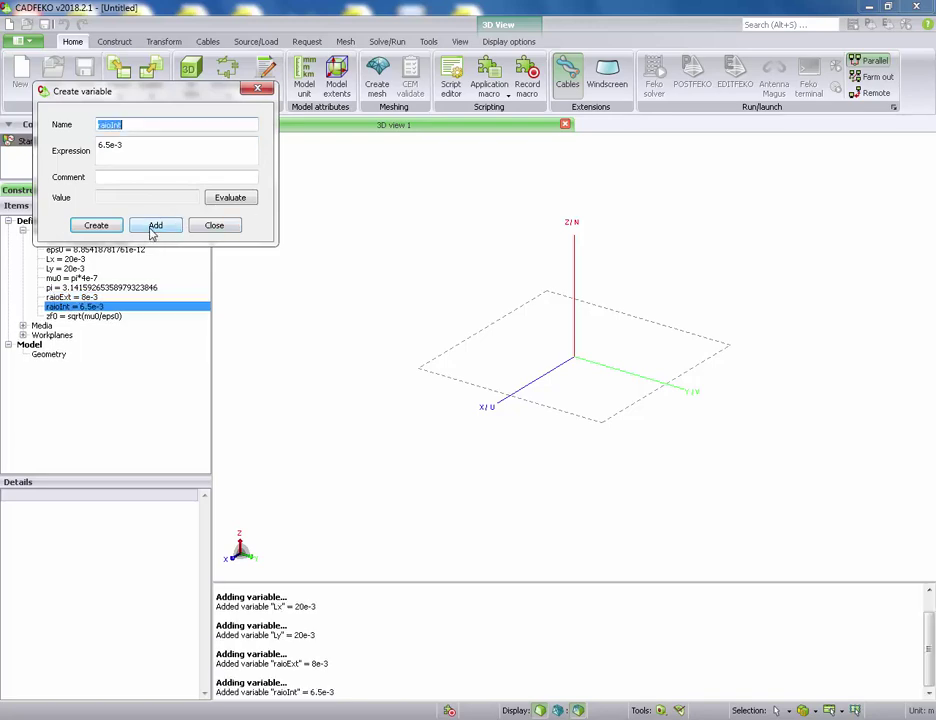
{"action": "left_click", "coordinate": [213, 226]}
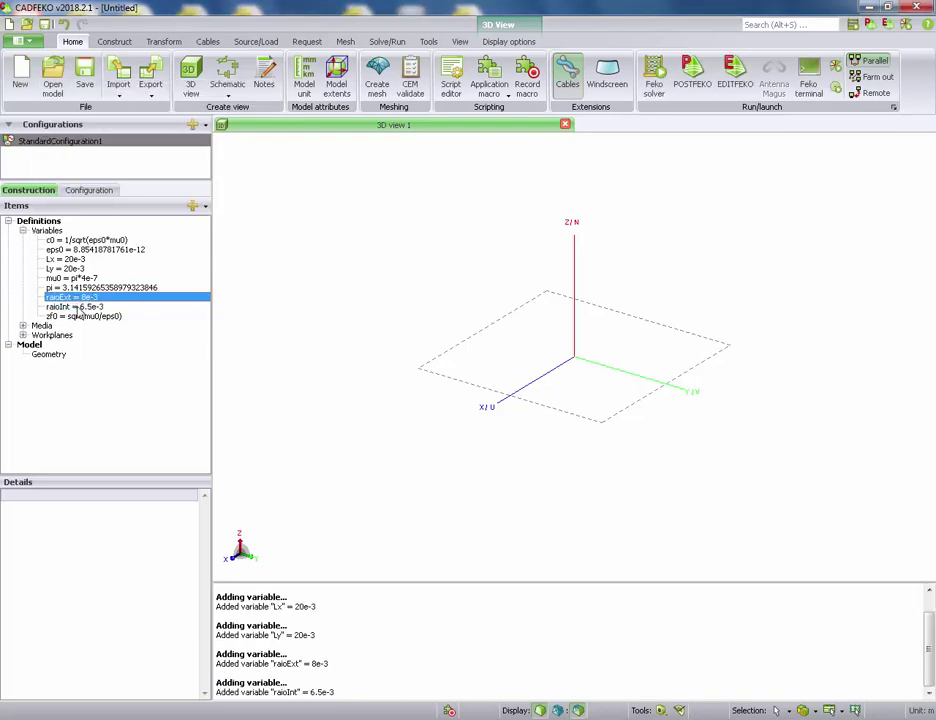
{"action": "key", "text": "Up"}
{"action": "key", "text": "Up"}
{"action": "key", "text": "Up"}
{"action": "key", "text": "Up"}
{"action": "key", "text": "Up"}
{"action": "key", "text": "Down"}
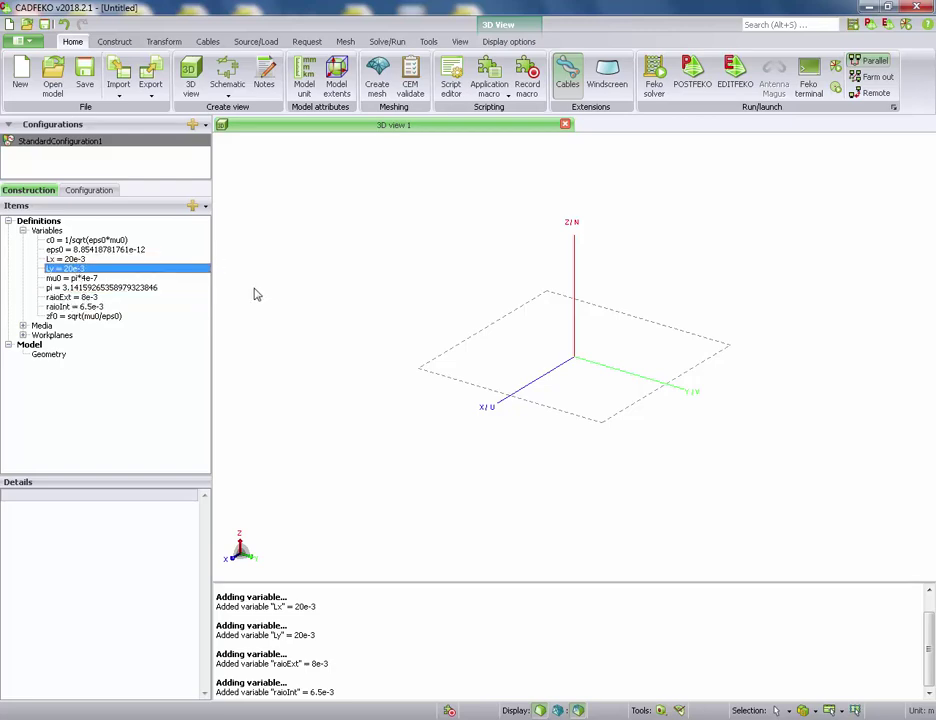
{"action": "left_click_drag", "start_coordinate": [425, 355], "coordinate": [355, 403]}
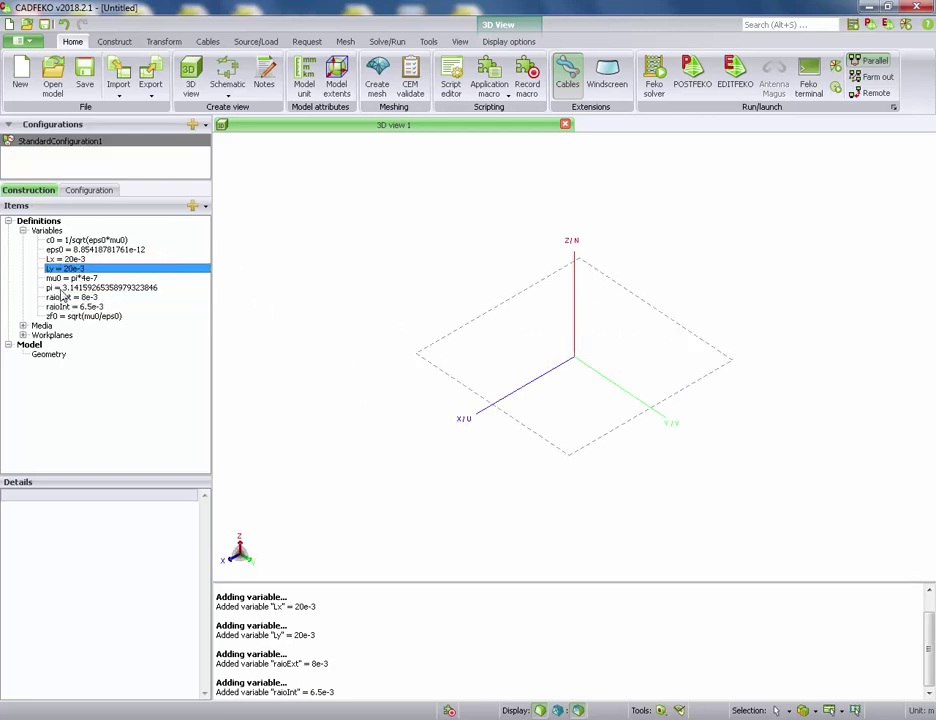
Step: Create a frequency-independent dielectric medium labelled Arlon with a relative permittivity of 2.5
{"action": "double_click", "coordinate": [42, 326]}
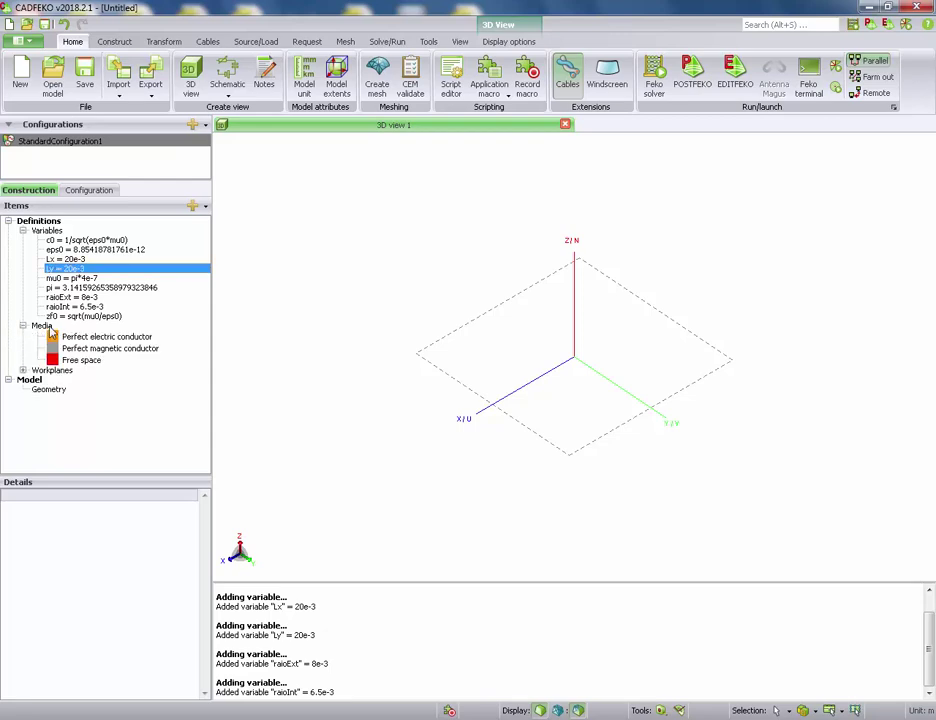
{"action": "right_click", "coordinate": [49, 331]}
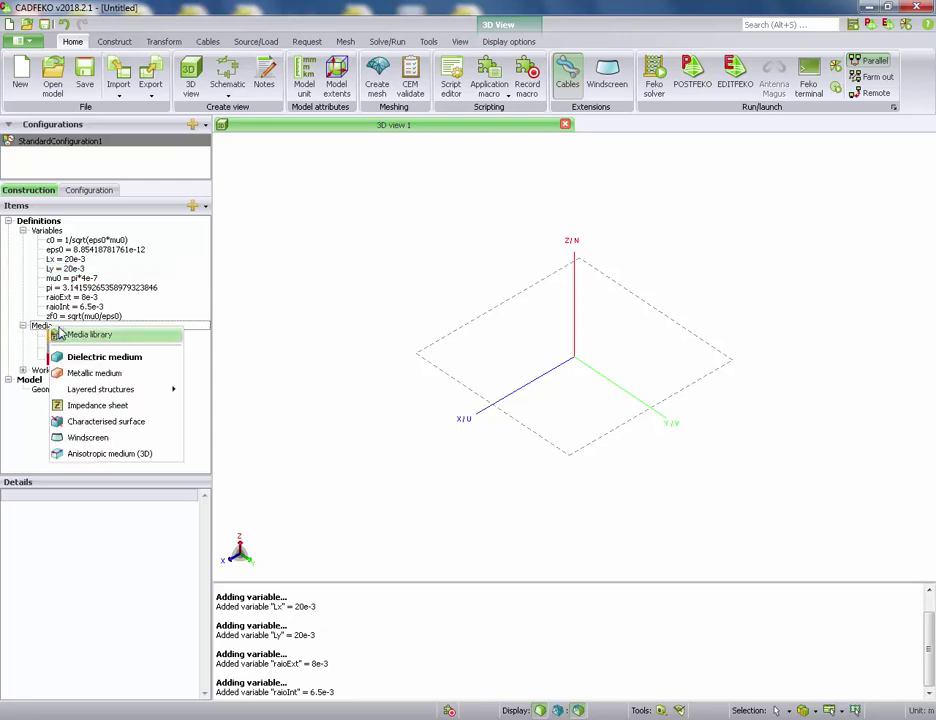
{"action": "left_click", "coordinate": [70, 357]}
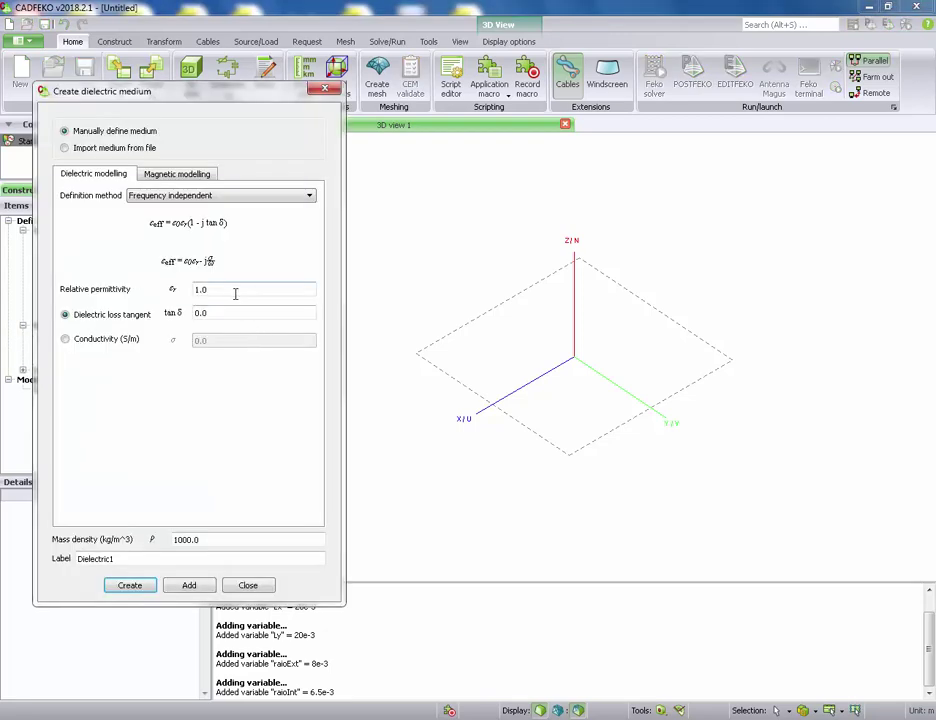
{"action": "left_click_drag", "start_coordinate": [178, 556], "coordinate": [2, 550]}
{"action": "type", "text": "R"}
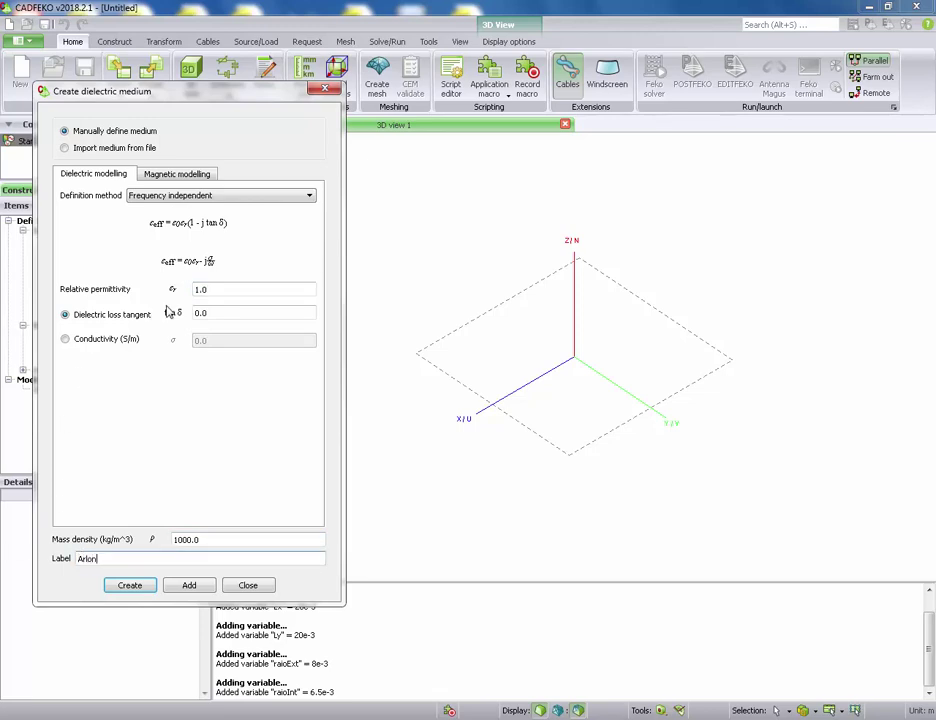
{"action": "left_click_drag", "start_coordinate": [244, 289], "coordinate": [128, 294]}
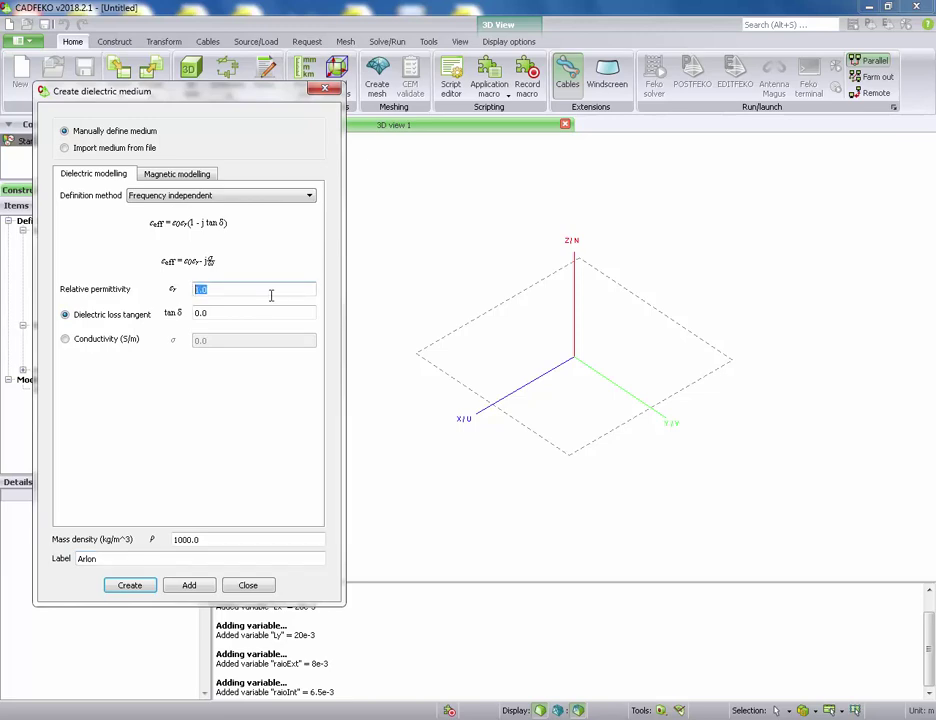
{"action": "type", "text": "2.5"}
{"action": "left_click_drag", "start_coordinate": [249, 316], "coordinate": [200, 316]}
{"action": "left_click", "coordinate": [219, 313]}
{"action": "left_click", "coordinate": [130, 585]}
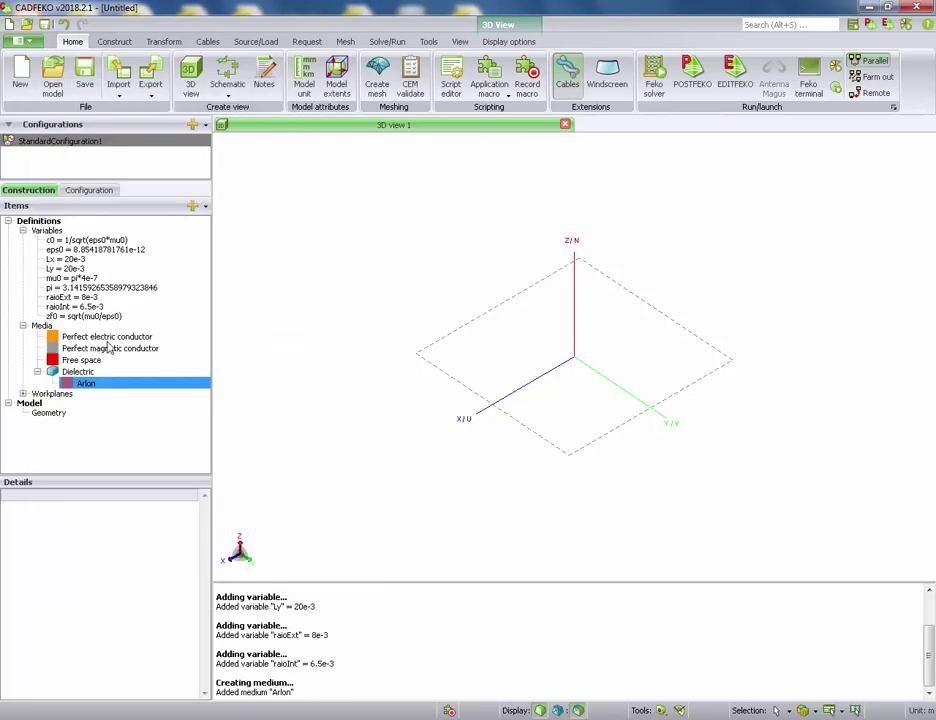
Step: Create a variable espessura with the expression 0.762e-3, checking the substrate thickness in the paper
{"action": "left_click", "coordinate": [56, 414]}
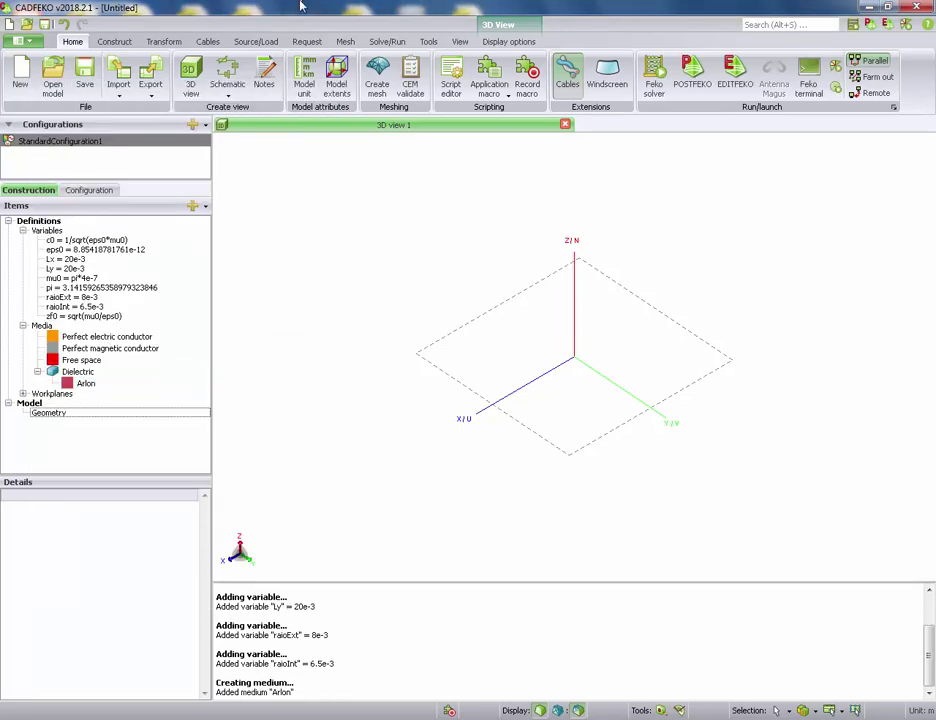
{"action": "right_click", "coordinate": [55, 231]}
{"action": "left_click", "coordinate": [90, 236]}
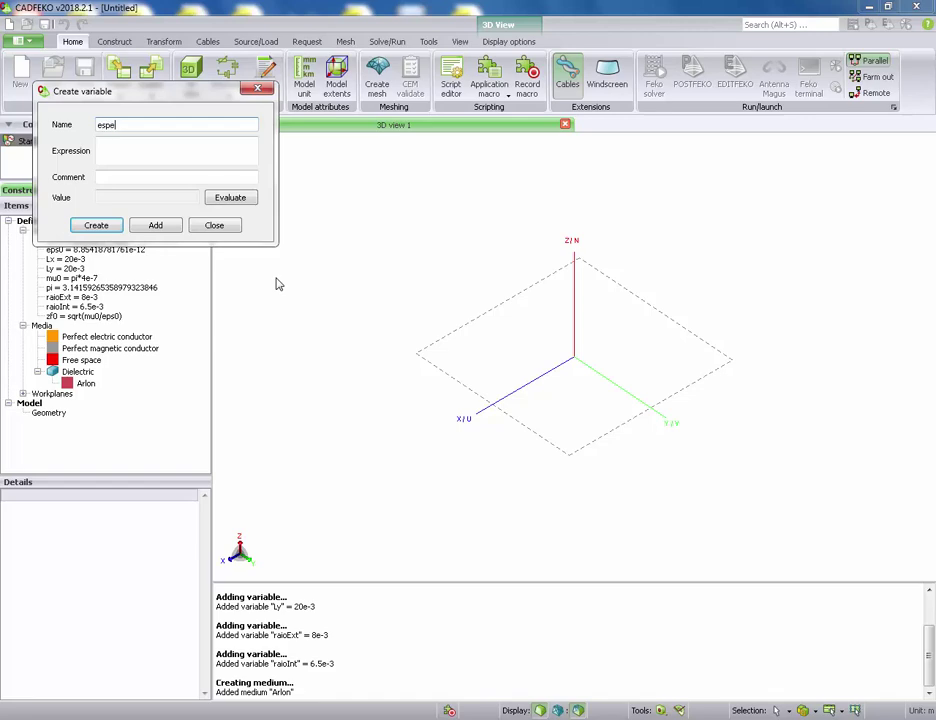
{"action": "type", "text": "espessura"}
{"action": "key", "text": "Tab"}
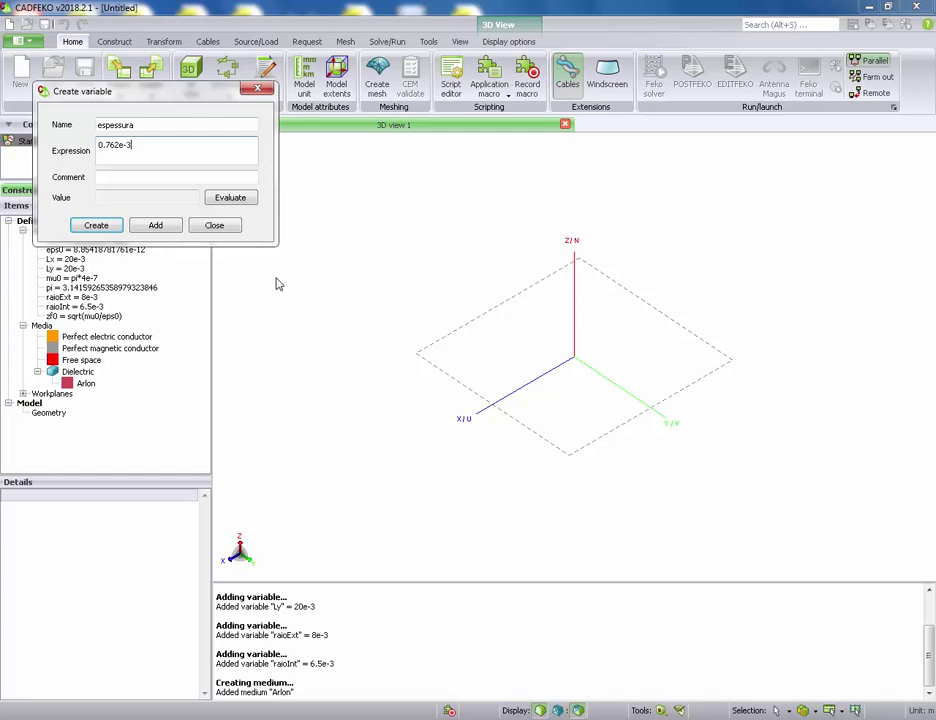
{"action": "key", "text": "alt+Tab"}
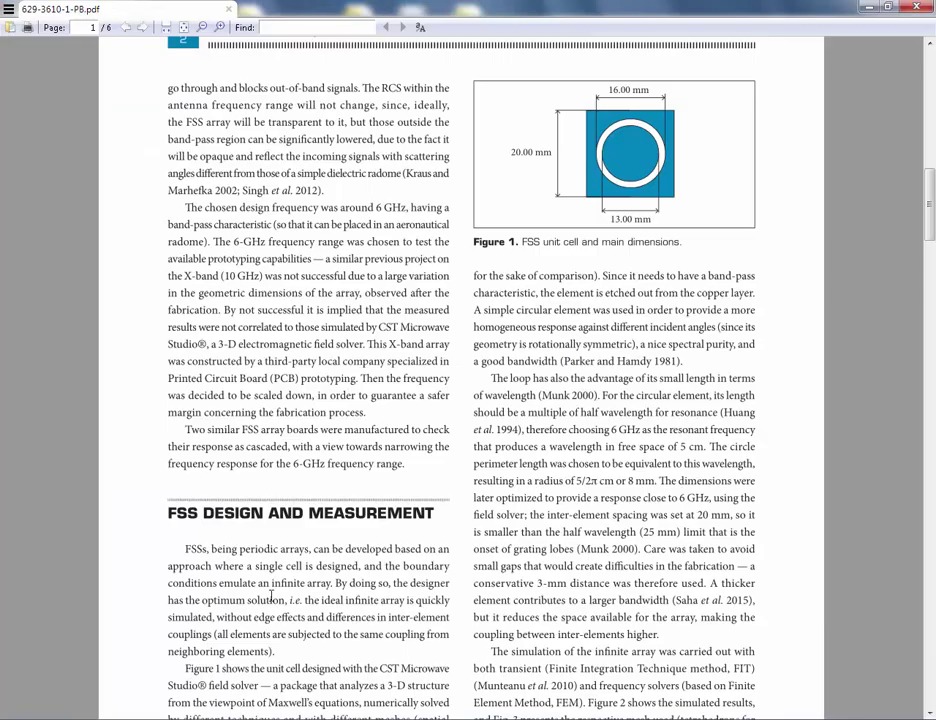
{"action": "scroll", "coordinate": [260, 602], "scroll_direction": "down", "scroll_amount": 4}
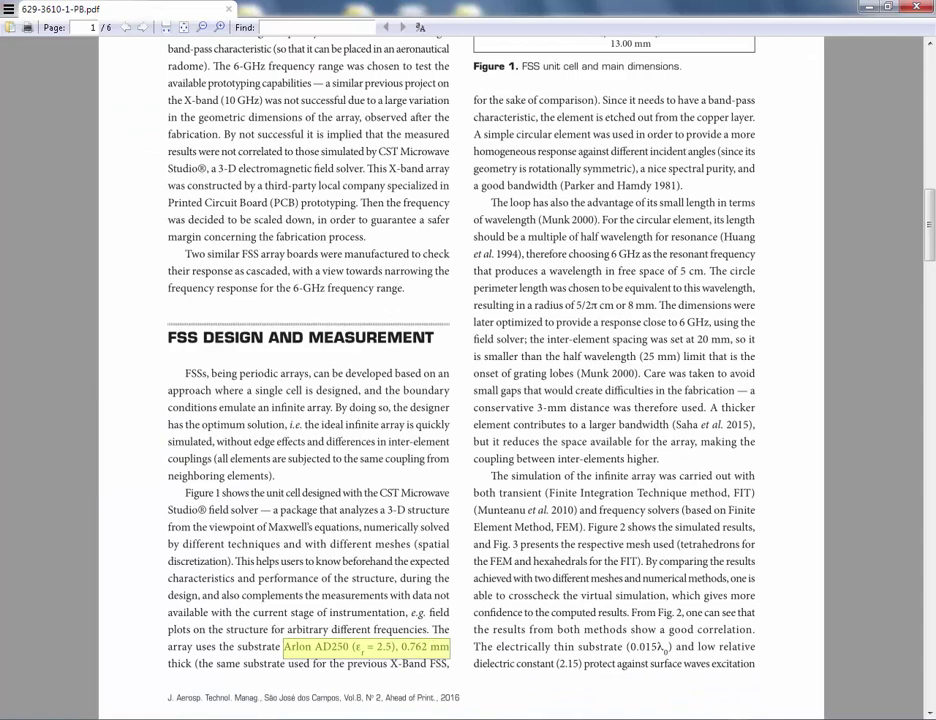
{"action": "key", "text": "alt+Tab"}
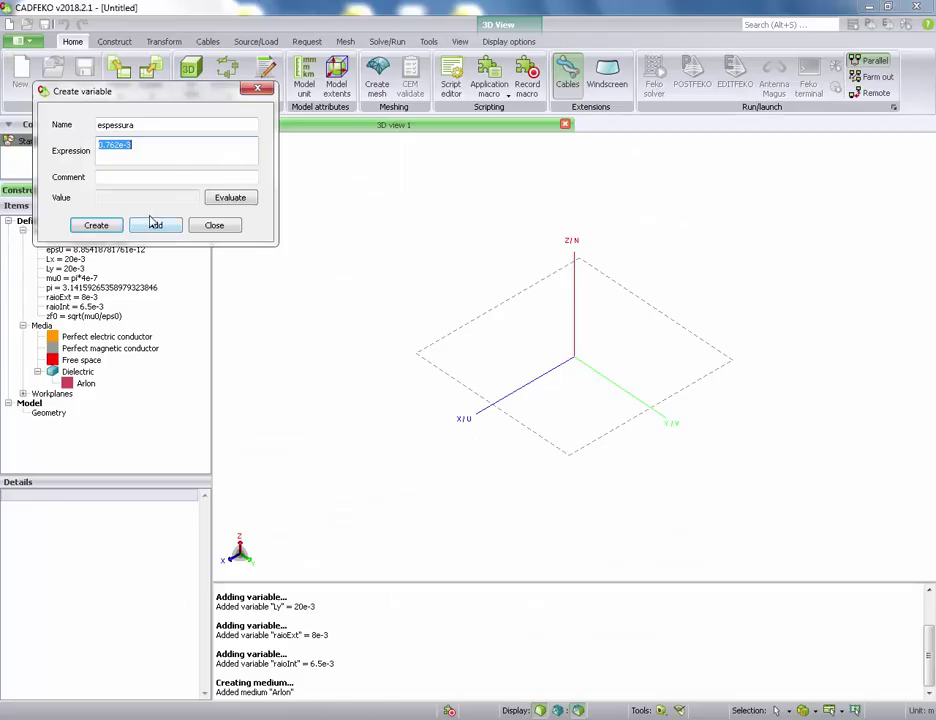
{"action": "left_click", "coordinate": [97, 224]}
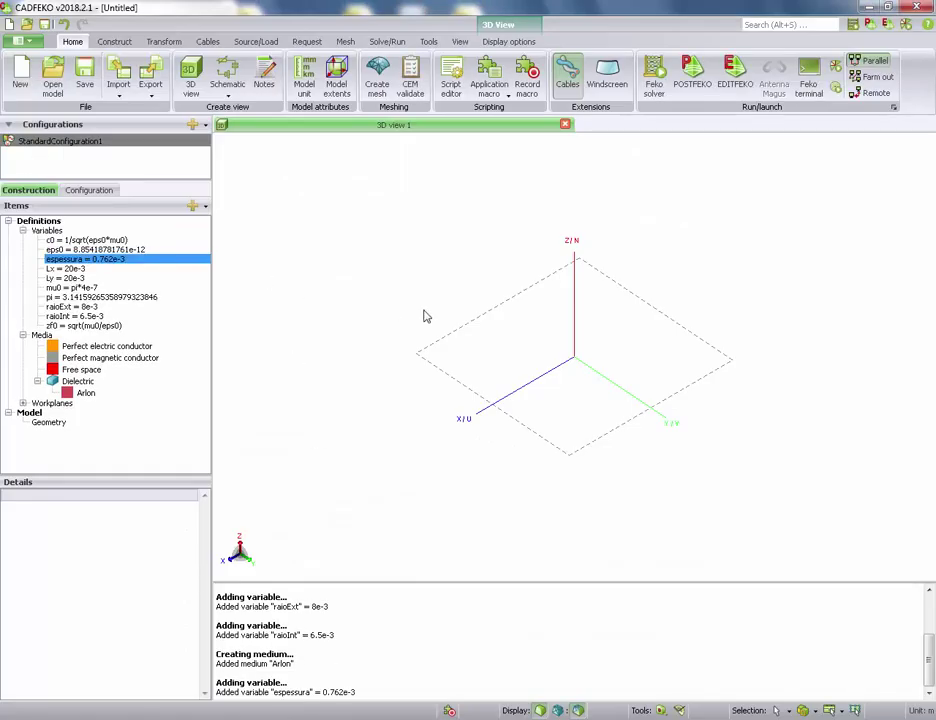
Step: Start a cuboid using the base centre, width, depth, height definition method
{"action": "left_click", "coordinate": [115, 43]}
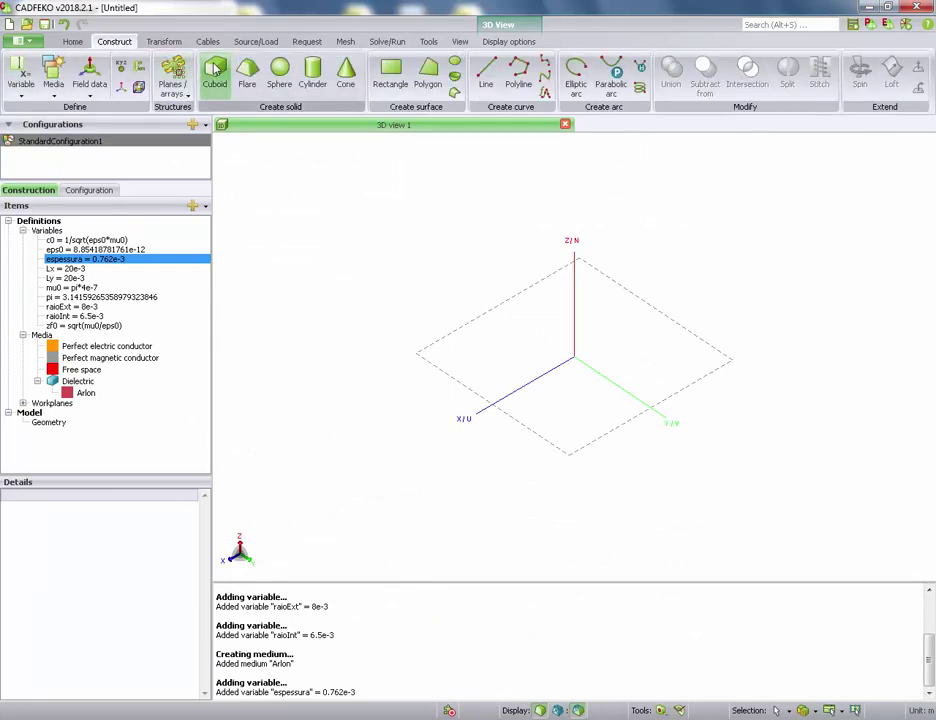
{"action": "left_click", "coordinate": [215, 72]}
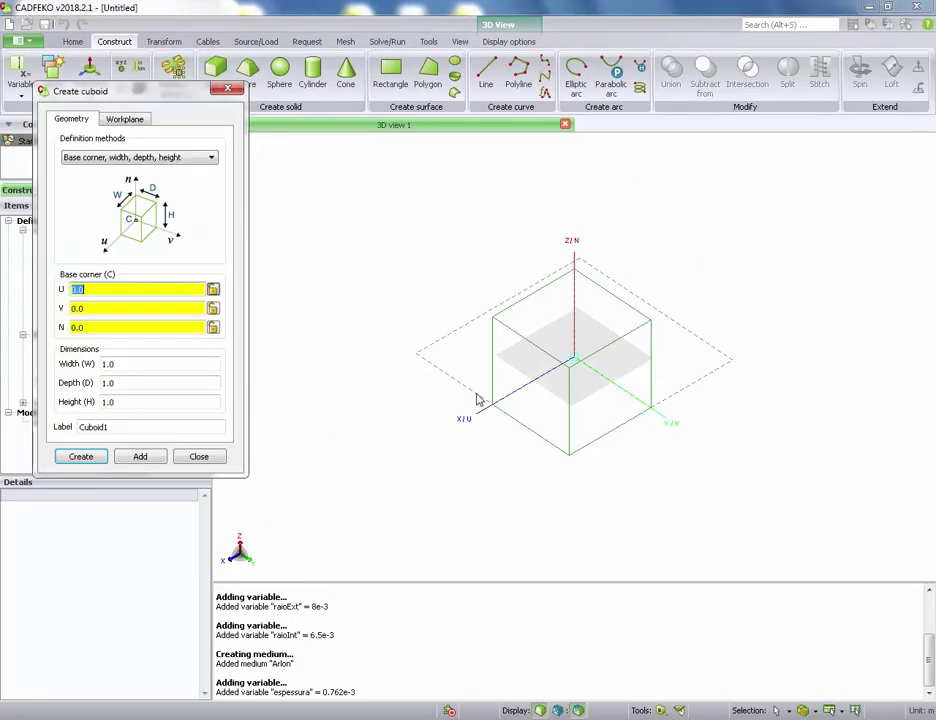
{"action": "left_click", "coordinate": [127, 160]}
{"action": "left_click", "coordinate": [127, 179]}
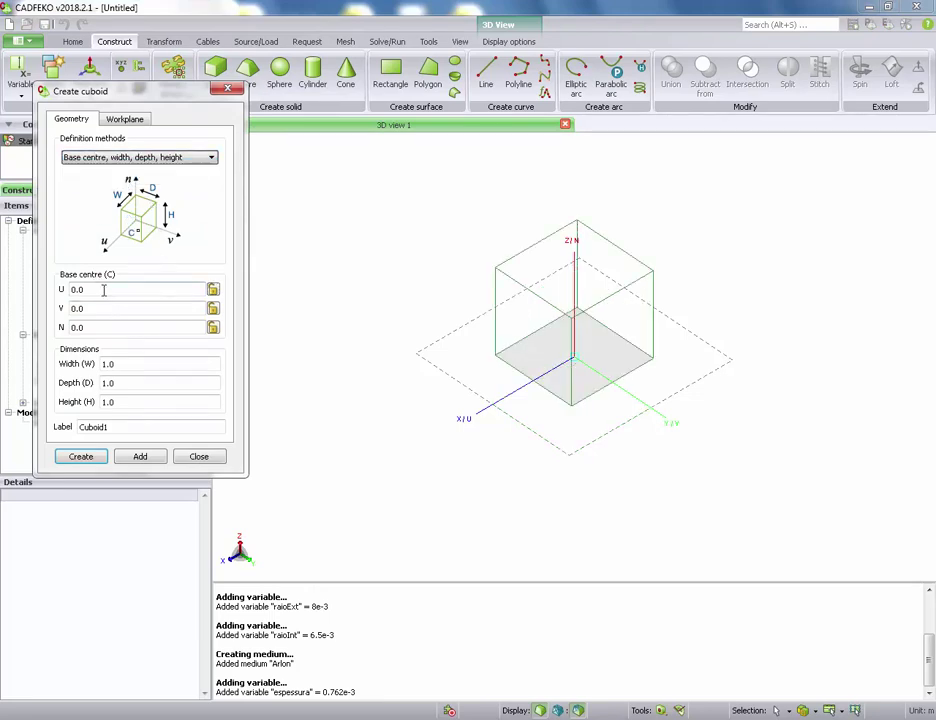
Step: Set the cuboid's width to Lx, depth to Ly and height to espessura, and create it
{"action": "left_click", "coordinate": [130, 363]}
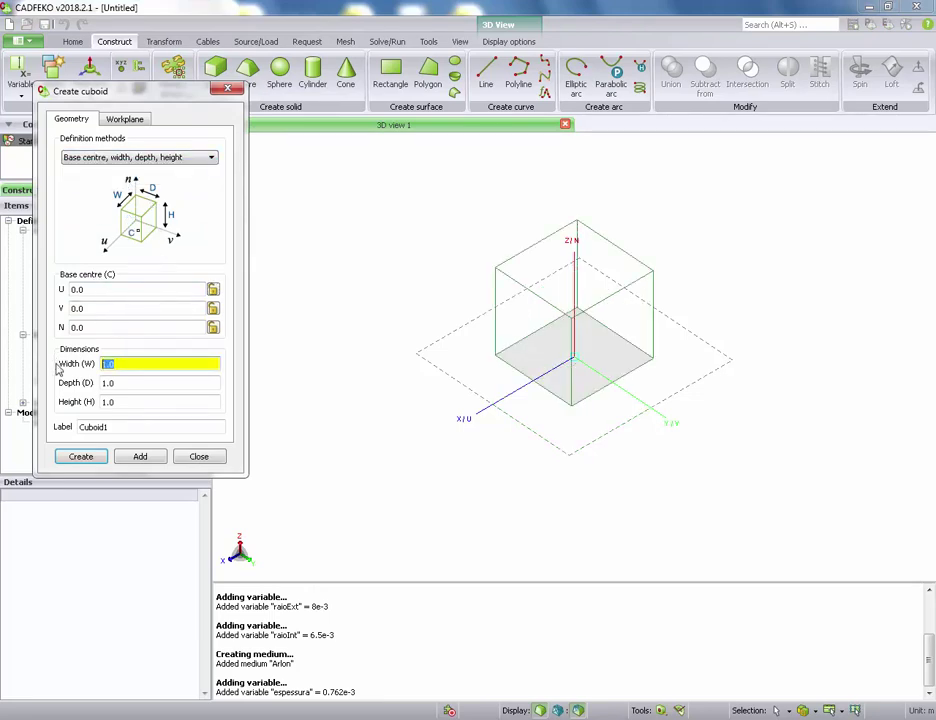
{"action": "type", "text": "lx"}
{"action": "key", "text": "Tab"}
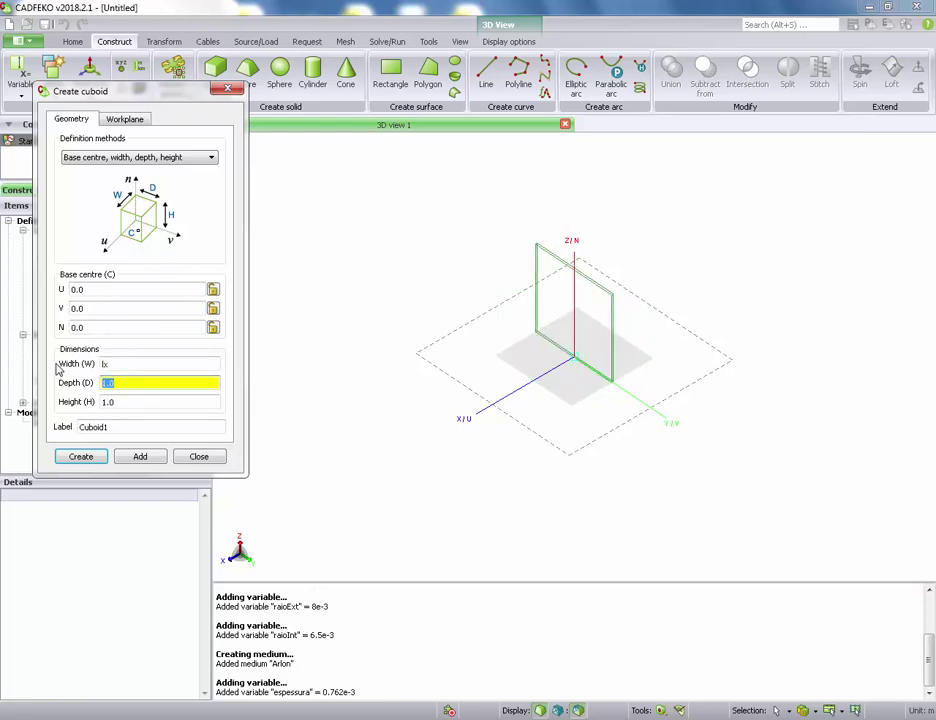
{"action": "left_click_drag", "start_coordinate": [42, 90], "coordinate": [290, 190]}
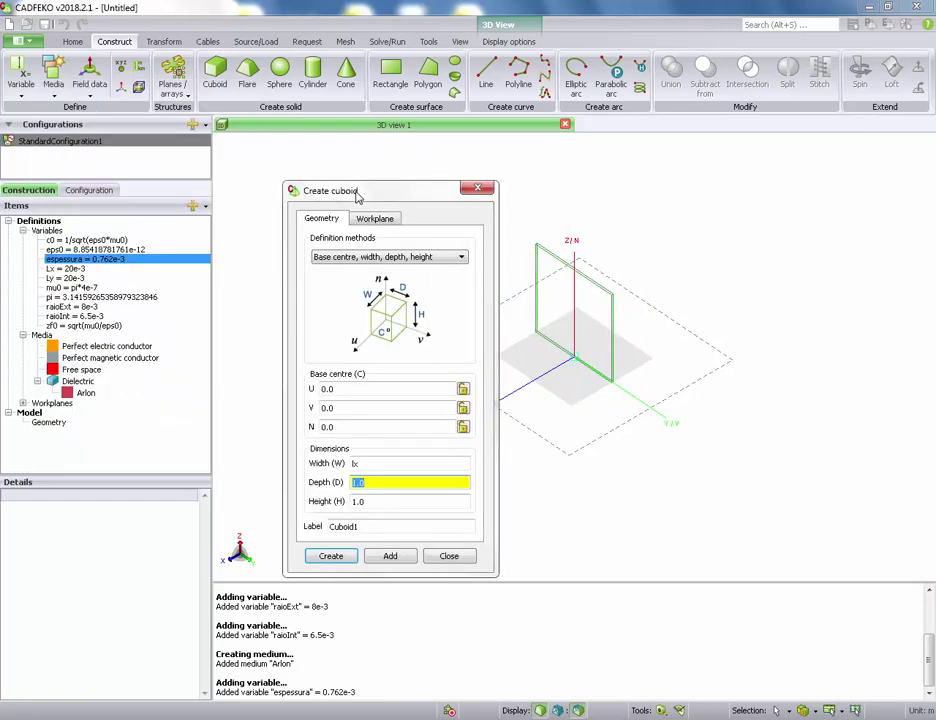
{"action": "left_click", "coordinate": [372, 462]}
{"action": "type", "text": "Lx"}
{"action": "key", "text": "Tab"}
{"action": "type", "text": "Lx"}
{"action": "key", "text": "BackSpace"}
{"action": "type", "text": "y"}
{"action": "key", "text": "Tab"}
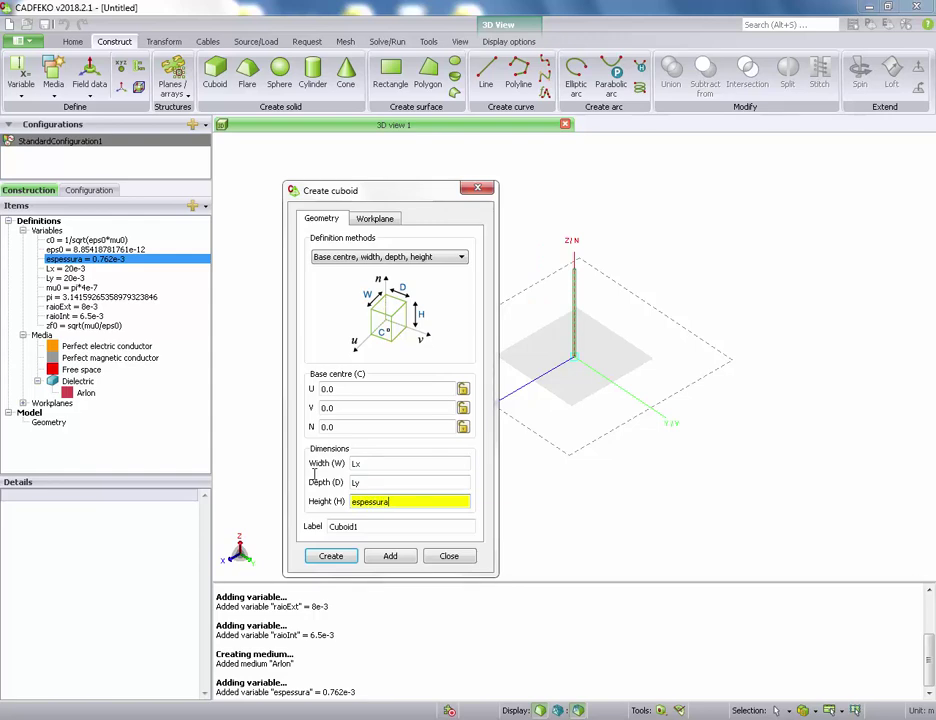
{"action": "left_click", "coordinate": [331, 556]}
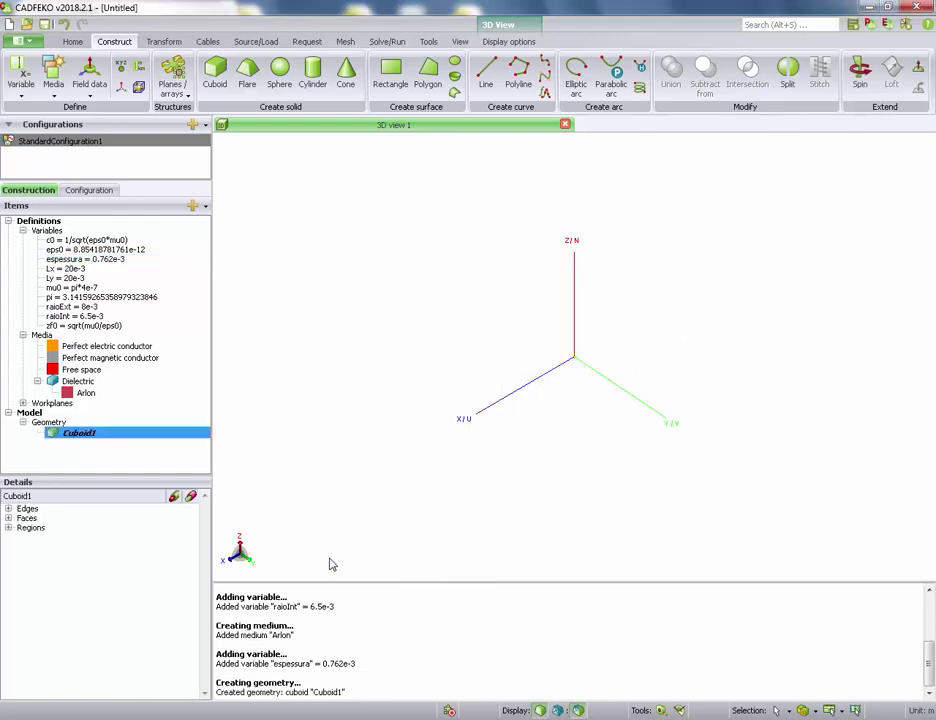
Step: Set the medium of the cuboid's region to Arlon
{"action": "left_click", "coordinate": [8, 527]}
{"action": "left_click", "coordinate": [45, 539]}
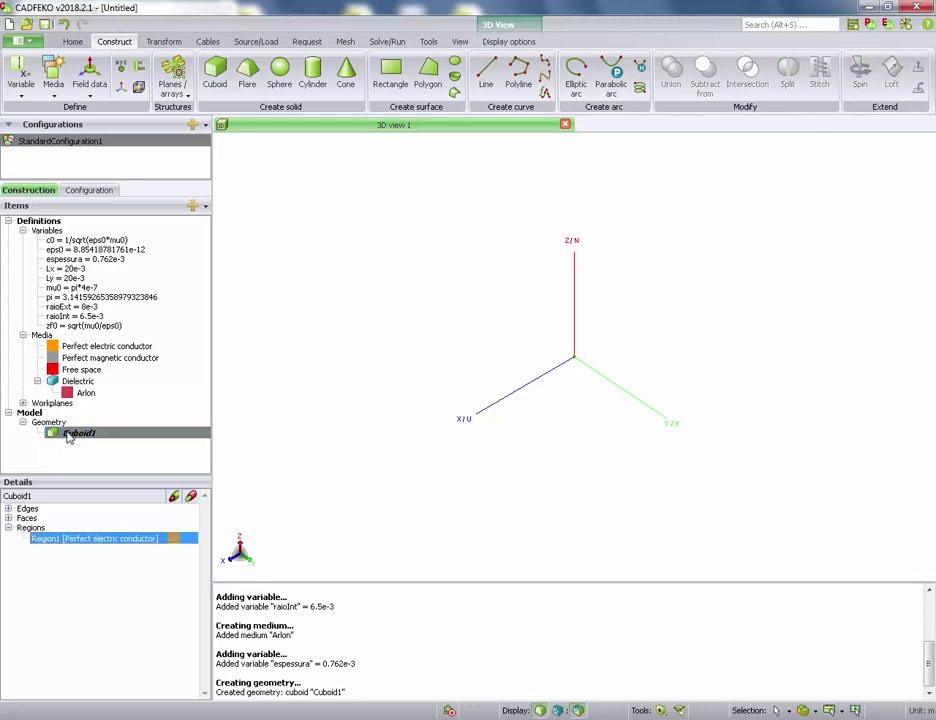
{"action": "right_click", "coordinate": [106, 538]}
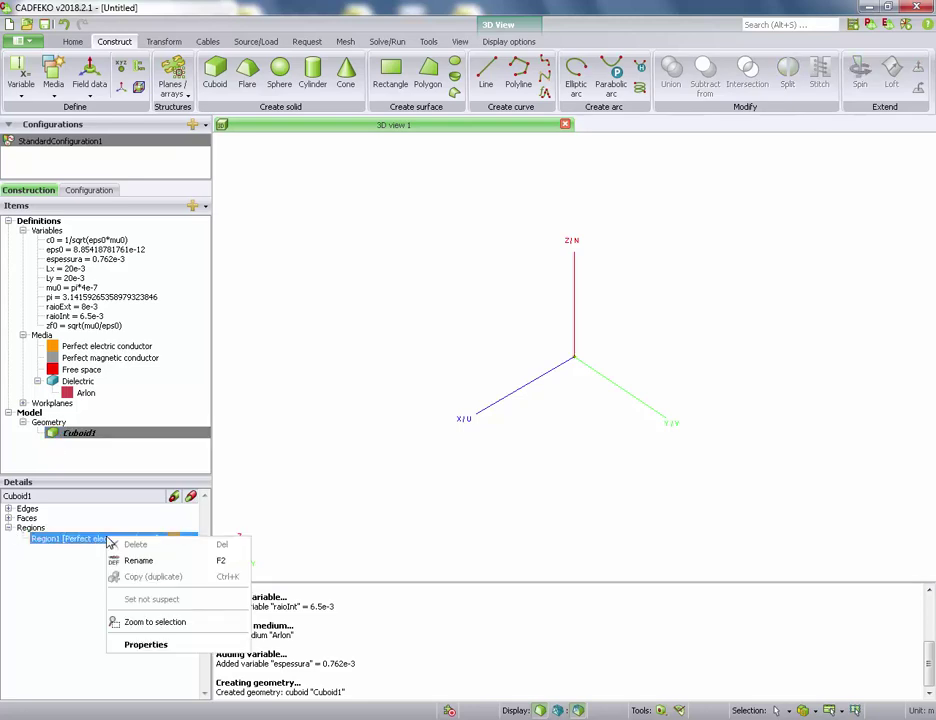
{"action": "left_click", "coordinate": [146, 643]}
{"action": "left_click", "coordinate": [457, 254]}
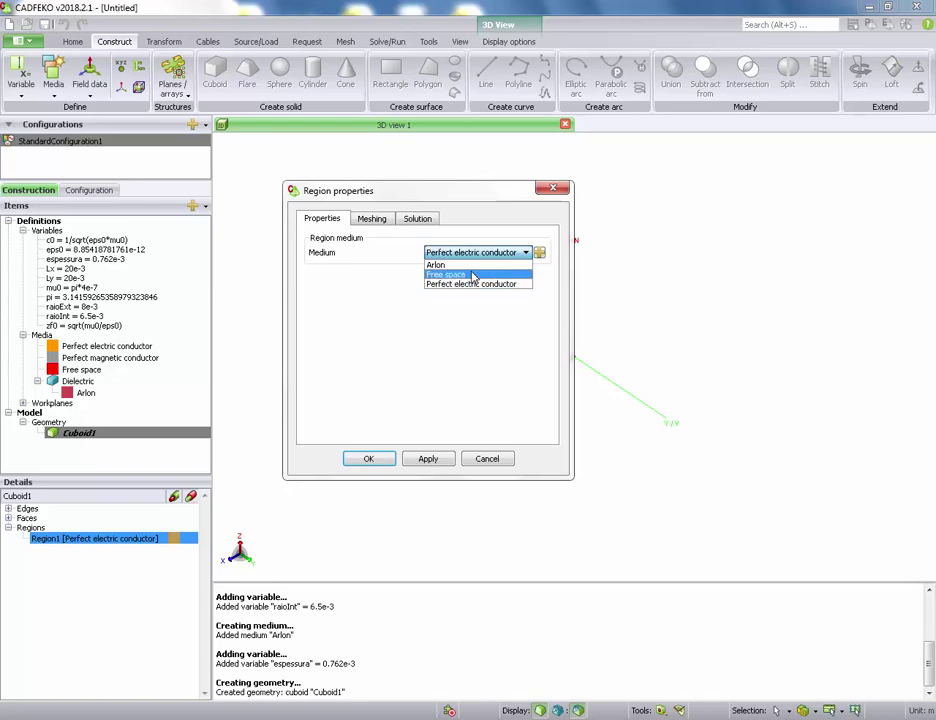
{"action": "left_click", "coordinate": [470, 265]}
{"action": "left_click", "coordinate": [428, 458]}
{"action": "left_click", "coordinate": [368, 459]}
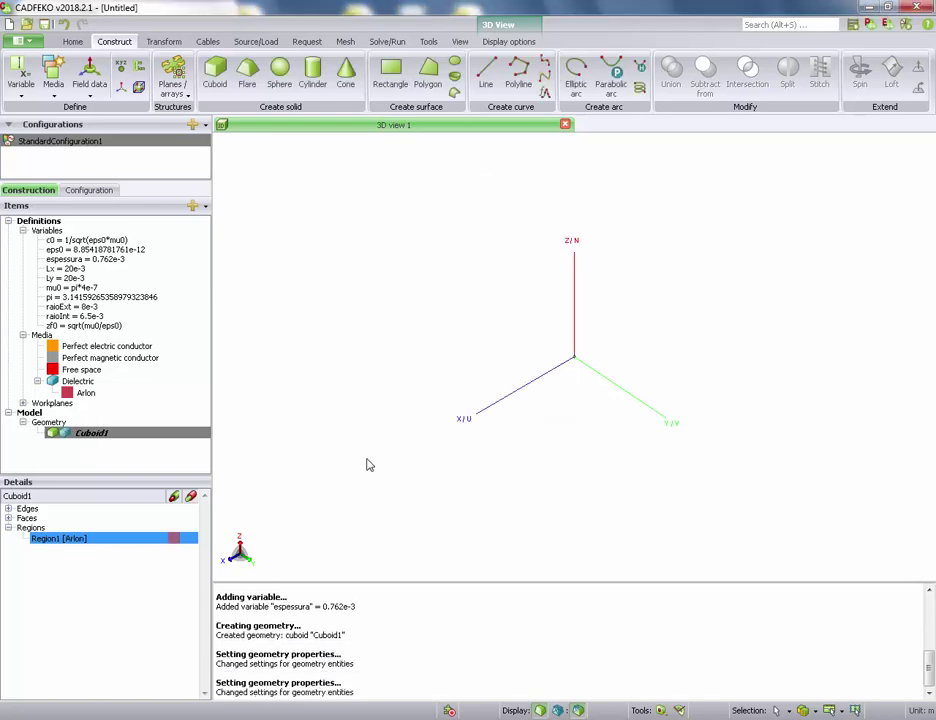
Step: Fit the whole cuboid in the 3D view and examine it from above and from its underside
{"action": "left_click", "coordinate": [46, 540]}
{"action": "key", "text": "F5"}
{"action": "left_click_drag", "start_coordinate": [641, 446], "coordinate": [660, 378]}
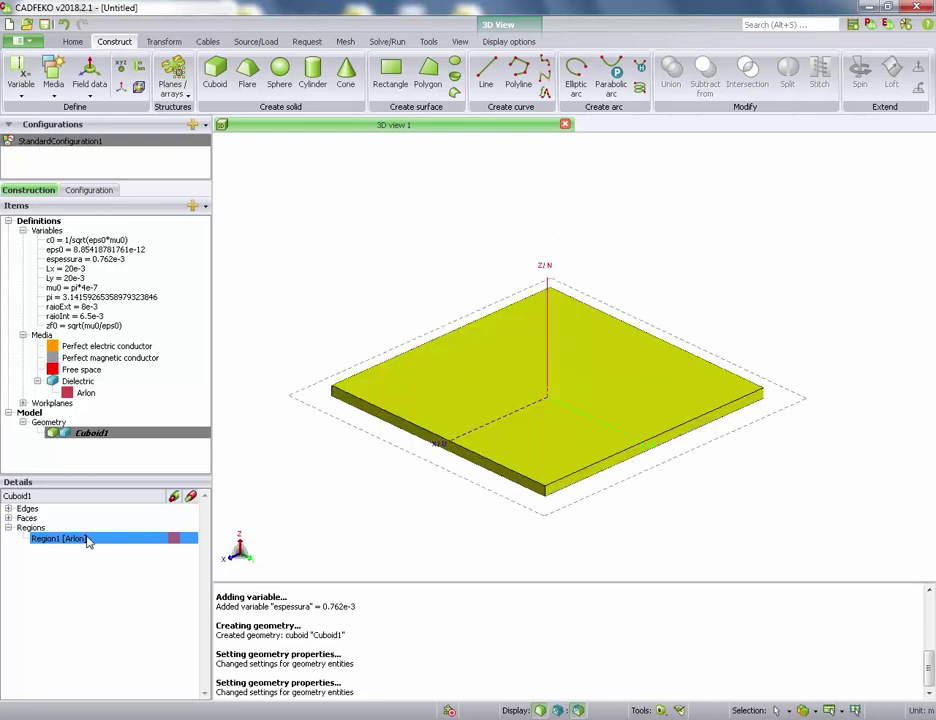
{"action": "left_click", "coordinate": [9, 519]}
{"action": "left_click", "coordinate": [9, 519]}
{"action": "left_click", "coordinate": [9, 528]}
{"action": "mouse_move", "coordinate": [708, 350]}
{"action": "left_mouse_down"}
{"action": "mouse_move", "coordinate": [722, 230]}
{"action": "mouse_move", "coordinate": [727, 247]}
{"action": "left_mouse_up"}
{"action": "mouse_move", "coordinate": [588, 410]}
{"action": "left_mouse_down"}
{"action": "mouse_move", "coordinate": [541, 170]}
{"action": "mouse_move", "coordinate": [546, 293]}
{"action": "left_mouse_up"}
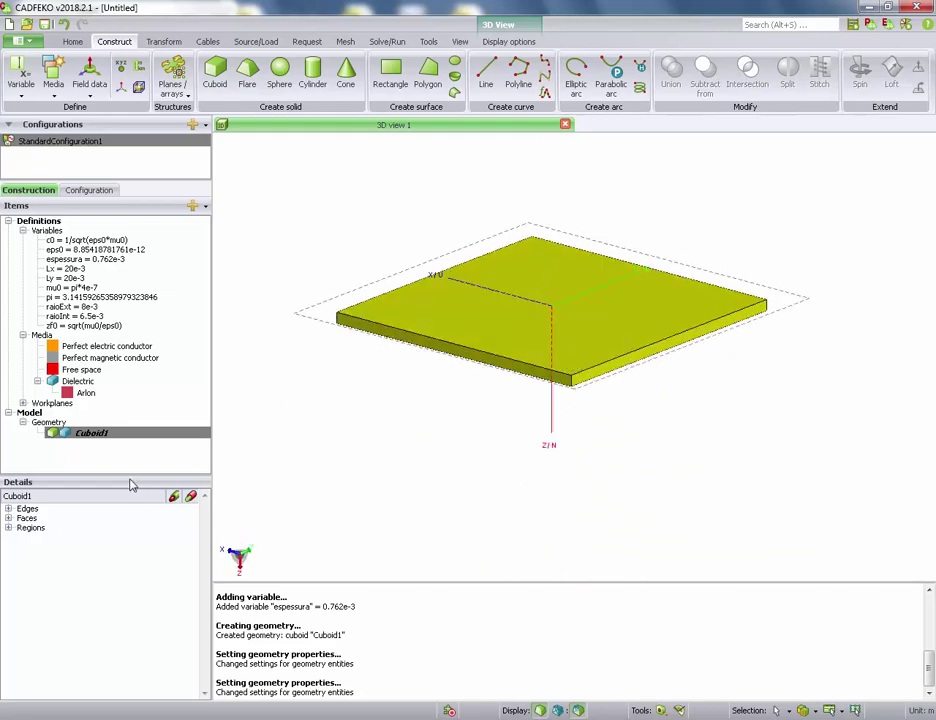
Step: Find the cuboid's underside face, Face5, and set its face medium to Perfect electric conductor
{"action": "left_click", "coordinate": [8, 518]}
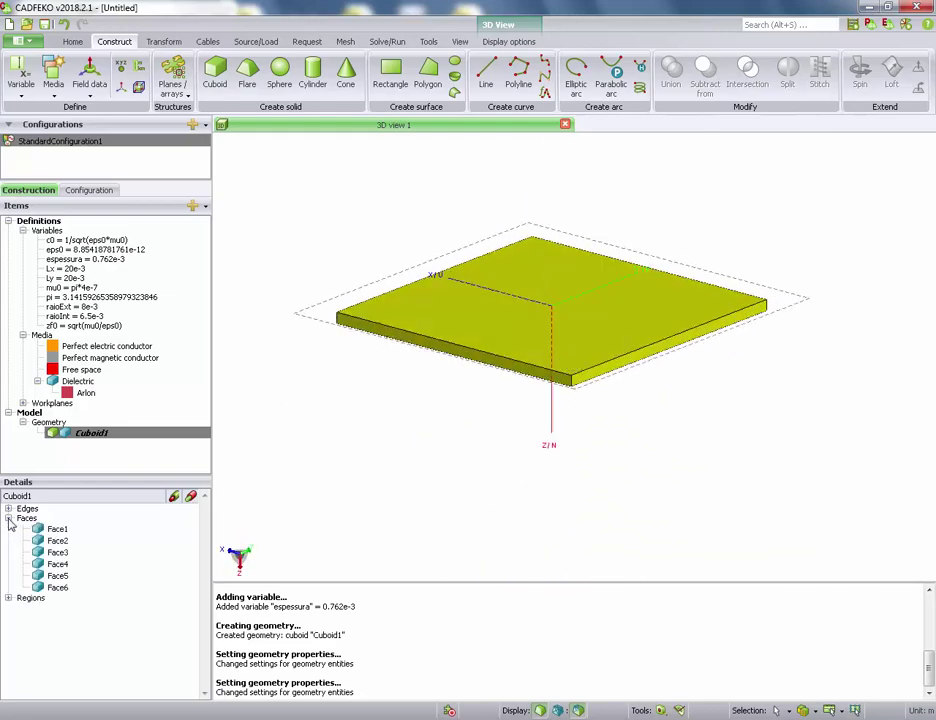
{"action": "left_click", "coordinate": [42, 530]}
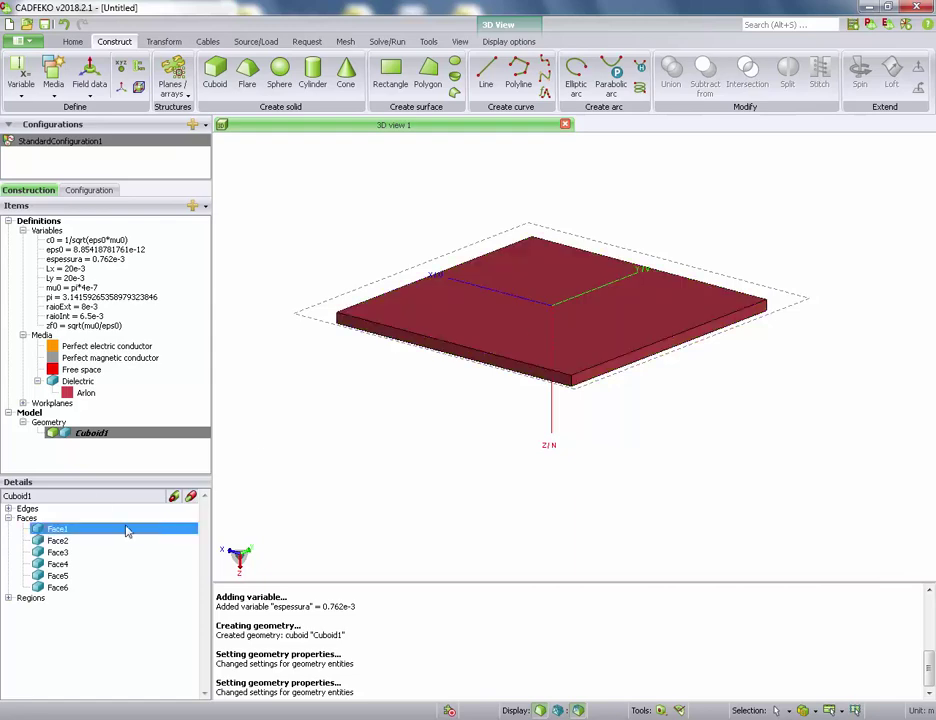
{"action": "left_click", "coordinate": [50, 541]}
{"action": "left_click", "coordinate": [60, 553]}
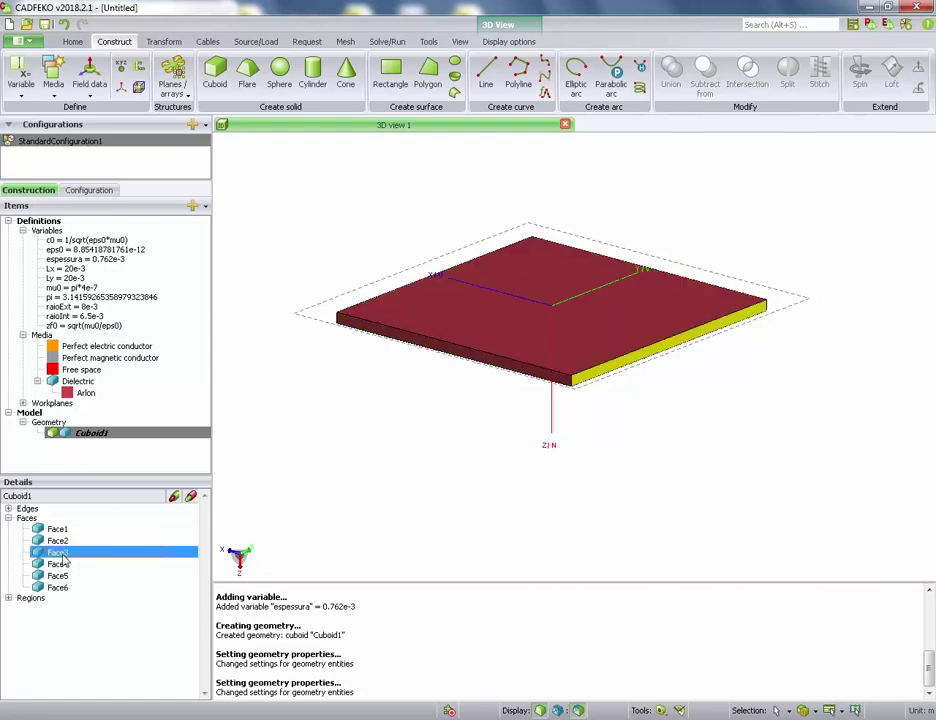
{"action": "left_click", "coordinate": [63, 566]}
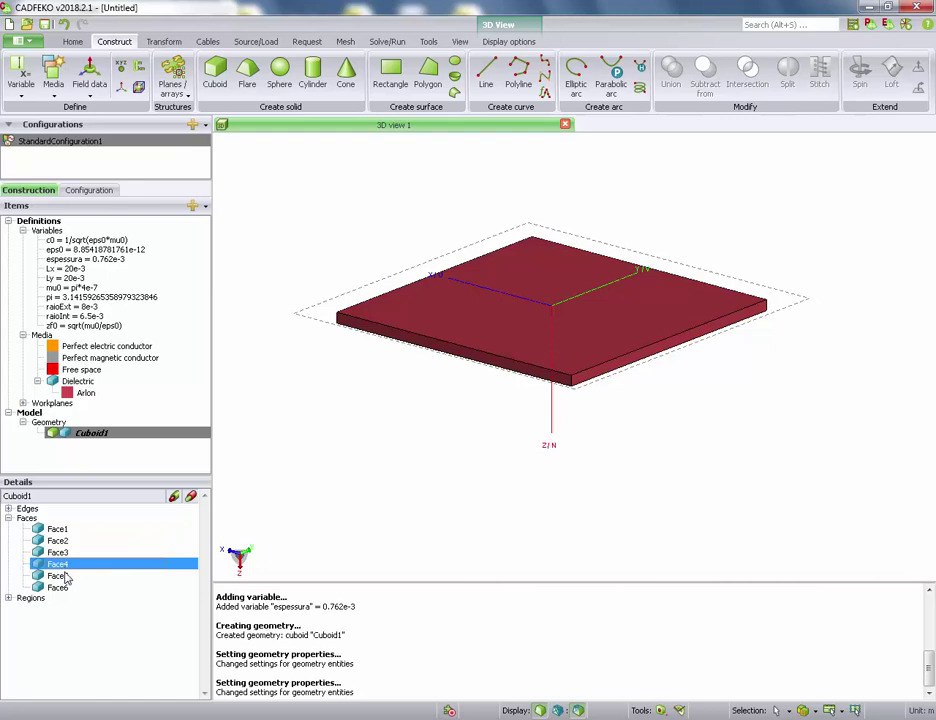
{"action": "left_click", "coordinate": [66, 578]}
{"action": "right_click", "coordinate": [67, 578]}
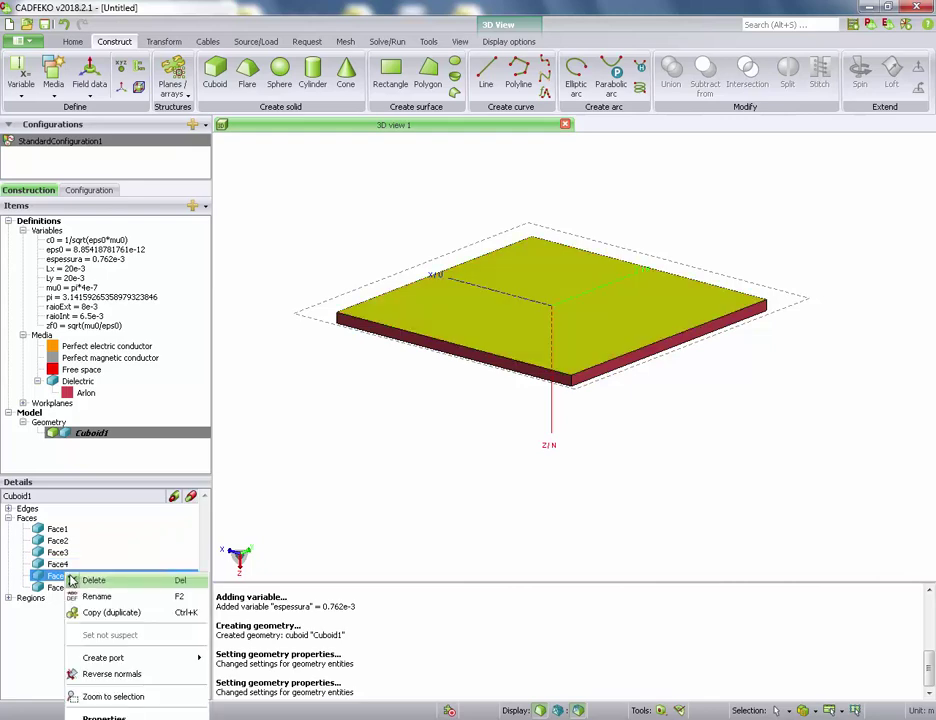
{"action": "left_click", "coordinate": [110, 716]}
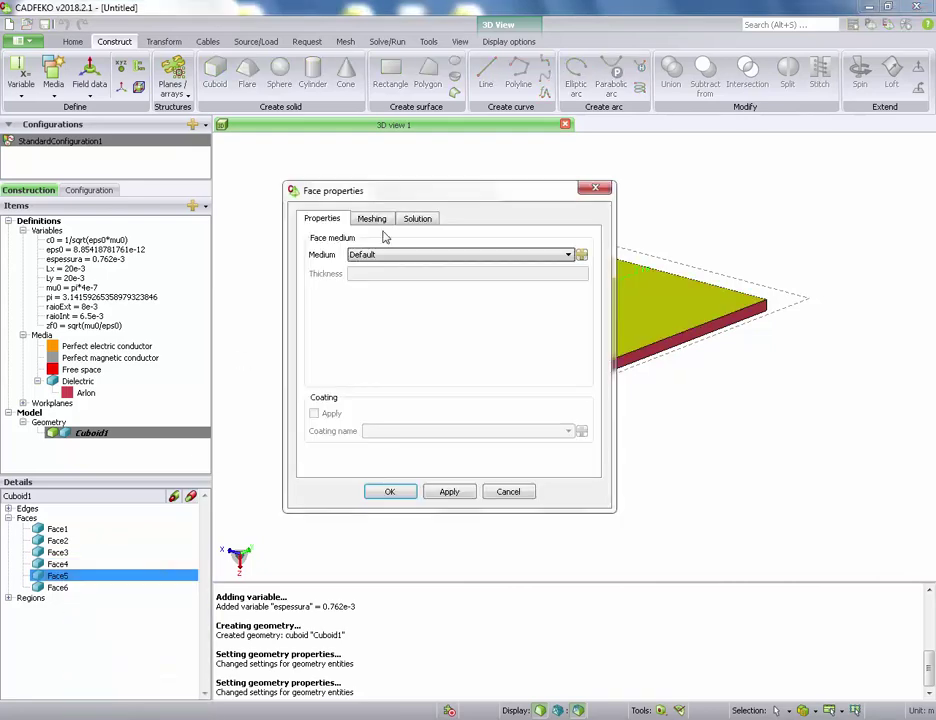
{"action": "left_click", "coordinate": [432, 256]}
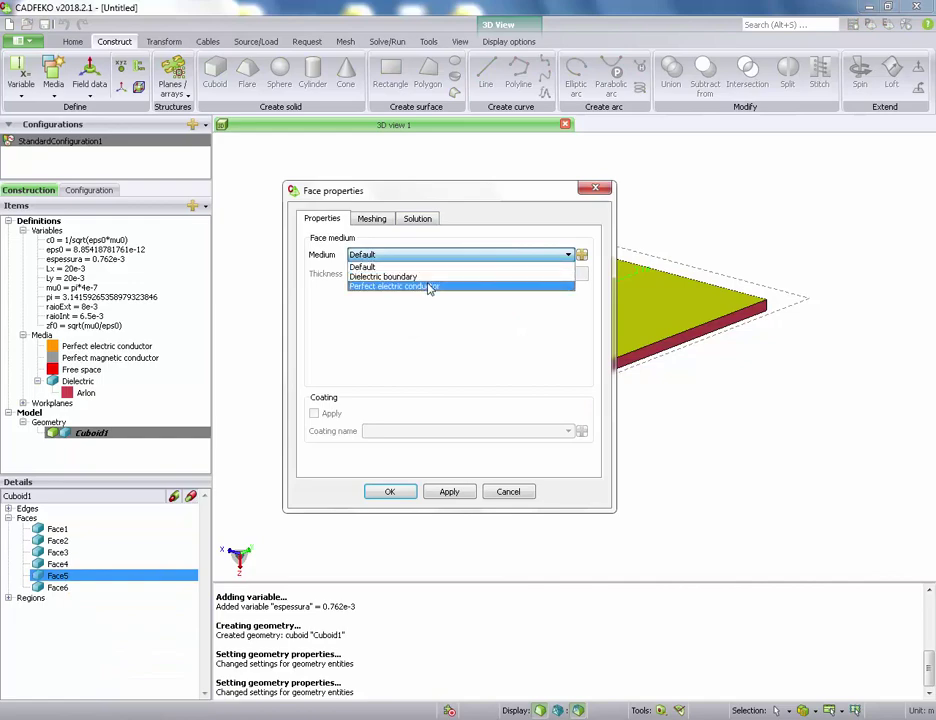
{"action": "left_click", "coordinate": [428, 287]}
{"action": "left_click", "coordinate": [390, 491]}
{"action": "mouse_move", "coordinate": [389, 469]}
{"action": "left_mouse_down"}
{"action": "mouse_move", "coordinate": [376, 460]}
{"action": "mouse_move", "coordinate": [347, 284]}
{"action": "mouse_move", "coordinate": [340, 165]}
{"action": "mouse_move", "coordinate": [339, 271]}
{"action": "mouse_move", "coordinate": [600, 420]}
{"action": "mouse_move", "coordinate": [679, 441]}
{"action": "left_mouse_up"}
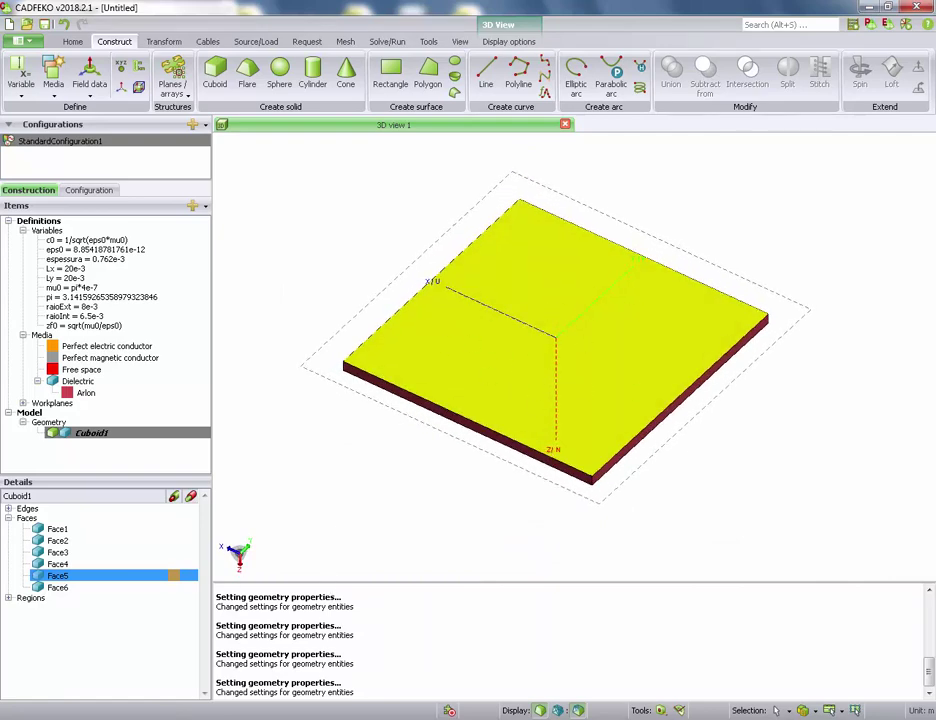
Step: Switch to the paper's PDF, examine the unit cell figure and the S21 plots in Figure 2, and return to CADFEKO
{"action": "left_click", "coordinate": [167, 718]}
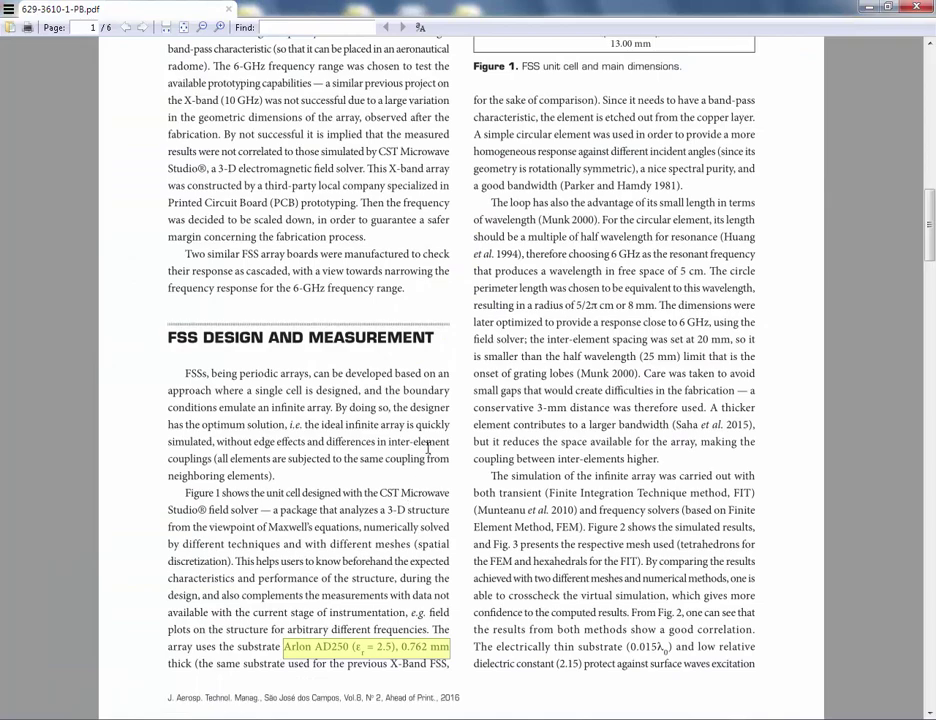
{"action": "scroll", "coordinate": [477, 362], "scroll_direction": "up", "scroll_amount": 5}
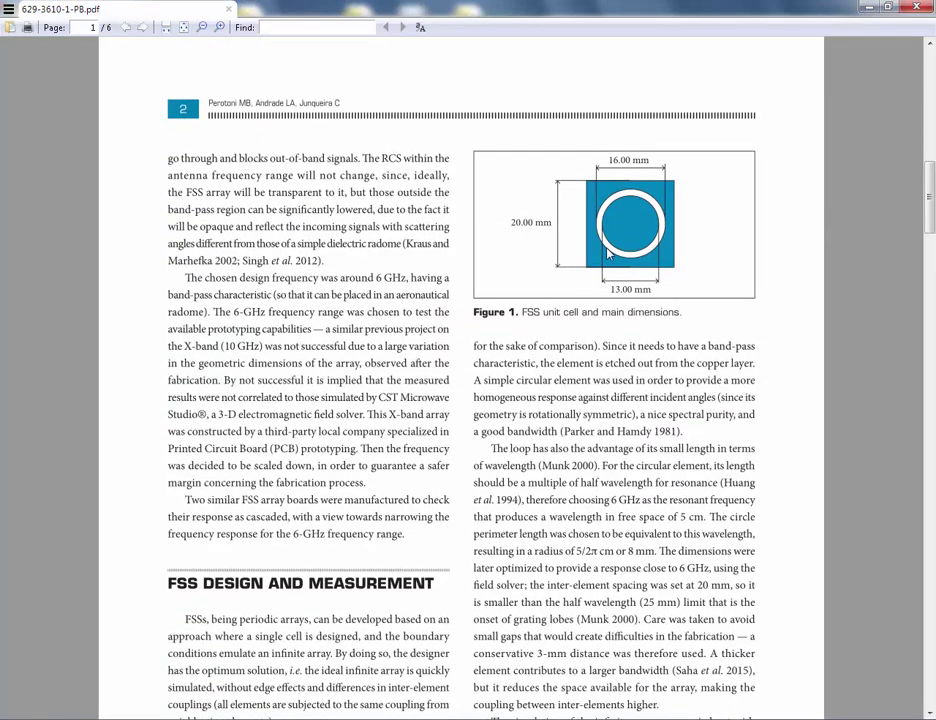
{"action": "scroll", "coordinate": [450, 182], "scroll_direction": "down", "scroll_amount": 15}
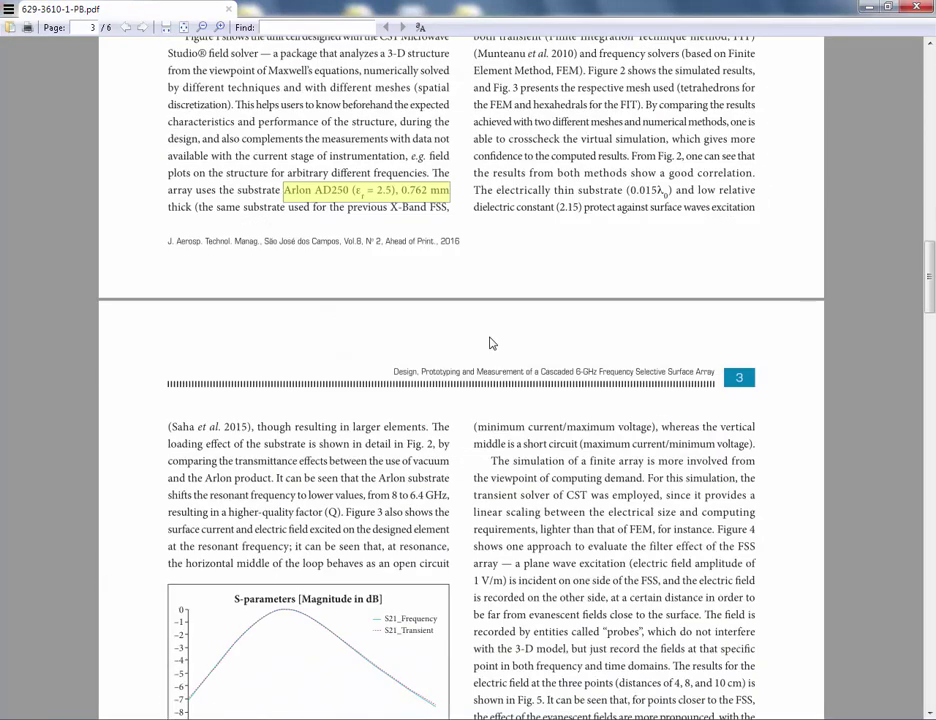
{"action": "scroll", "coordinate": [490, 343], "scroll_direction": "down", "scroll_amount": 3}
{"action": "scroll", "coordinate": [490, 342], "scroll_direction": "down", "scroll_amount": 3}
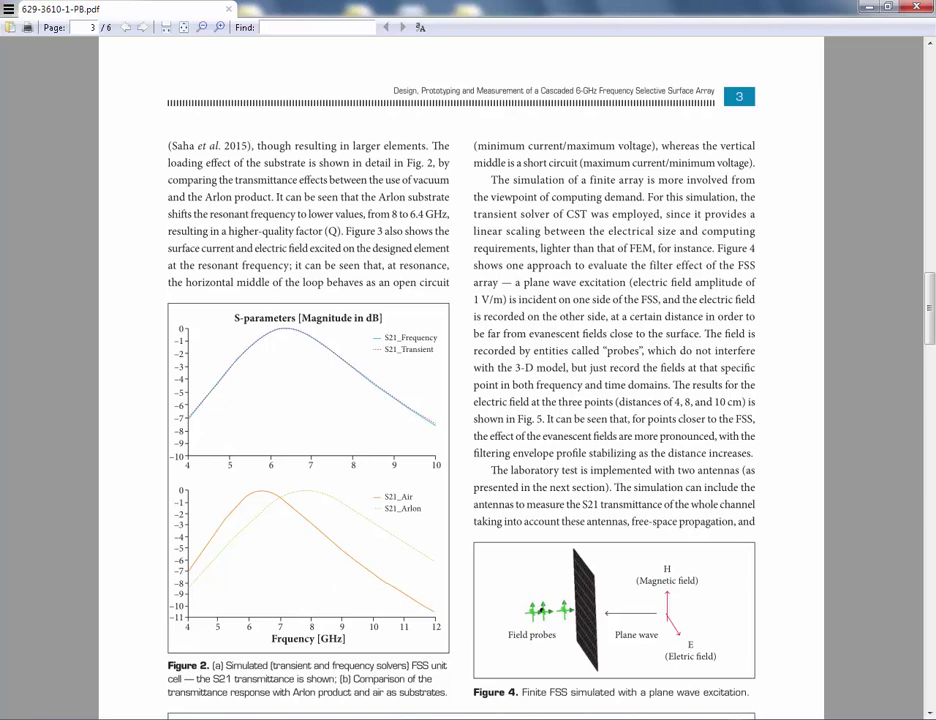
{"action": "mouse_move", "coordinate": [303, 719]}
{"action": "left_click", "coordinate": [302, 640]}
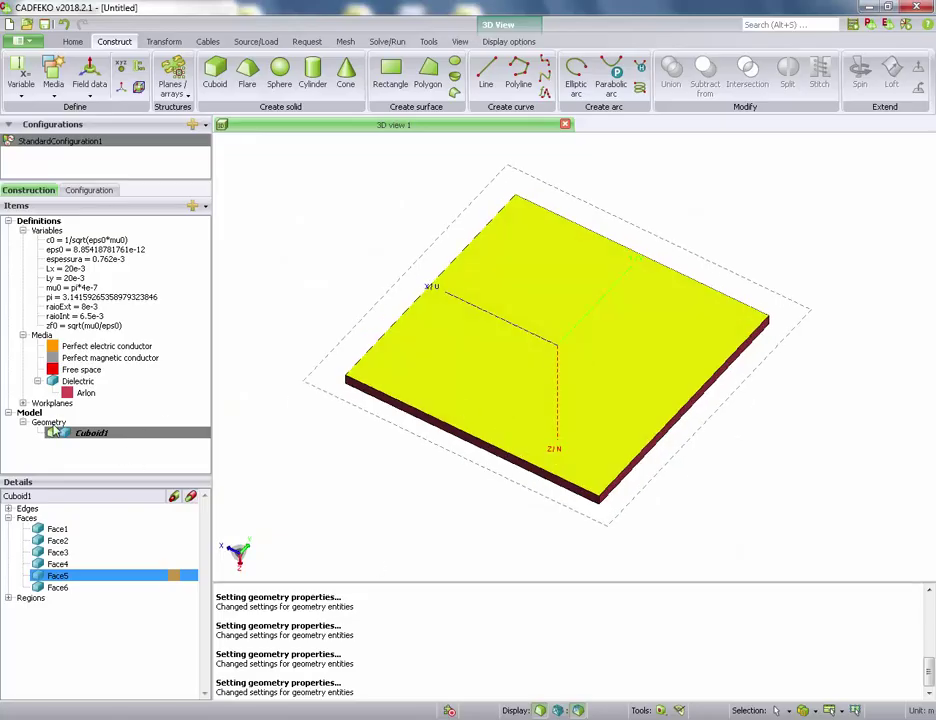
Step: Select the cuboid, examine the ring slot in the paper's Figure 1 at a larger zoom, and return to CADFEKO
{"action": "left_click", "coordinate": [80, 450]}
{"action": "left_click", "coordinate": [82, 434]}
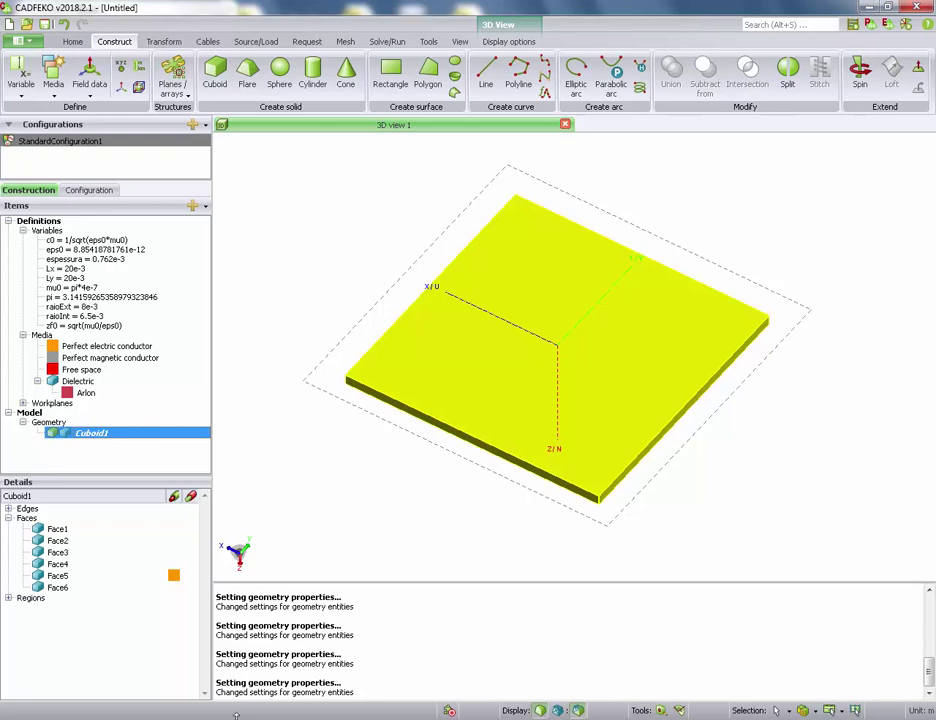
{"action": "left_click", "coordinate": [167, 640]}
{"action": "scroll", "coordinate": [491, 309], "scroll_direction": "up", "scroll_amount": 10}
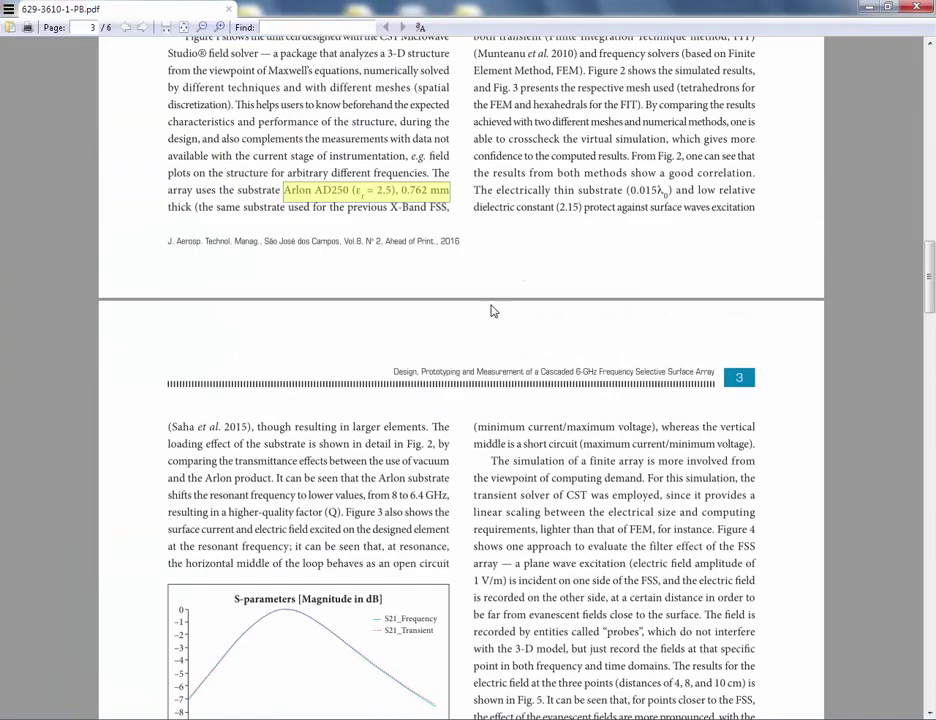
{"action": "scroll", "coordinate": [491, 309], "scroll_direction": "up", "scroll_amount": 5}
{"action": "scroll", "coordinate": [491, 309], "scroll_direction": "up", "scroll_amount": 1, "text": "ctrl"}
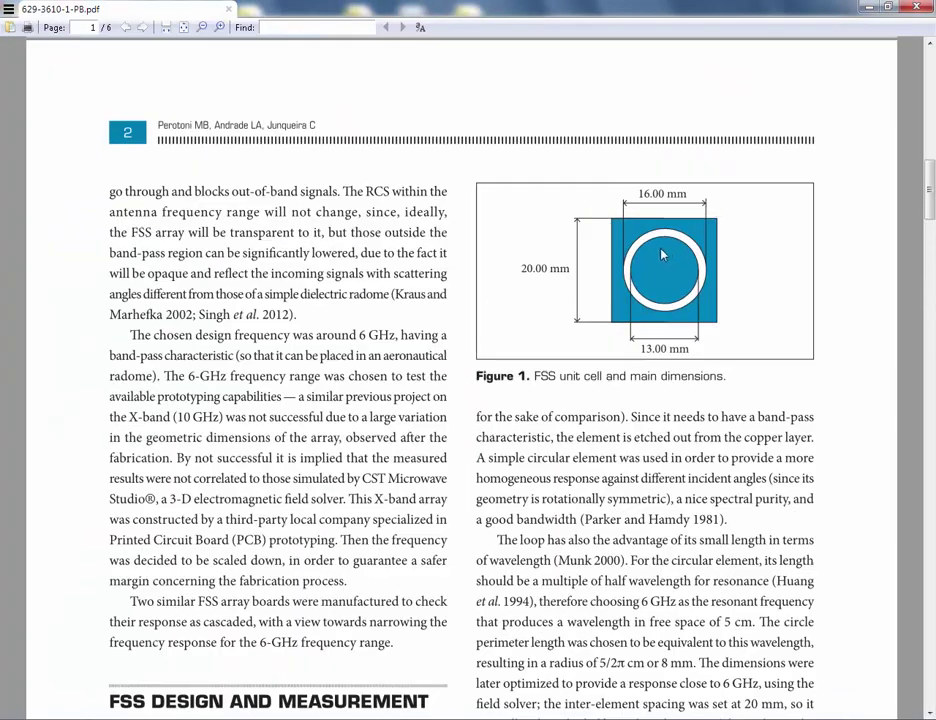
{"action": "mouse_move", "coordinate": [302, 715]}
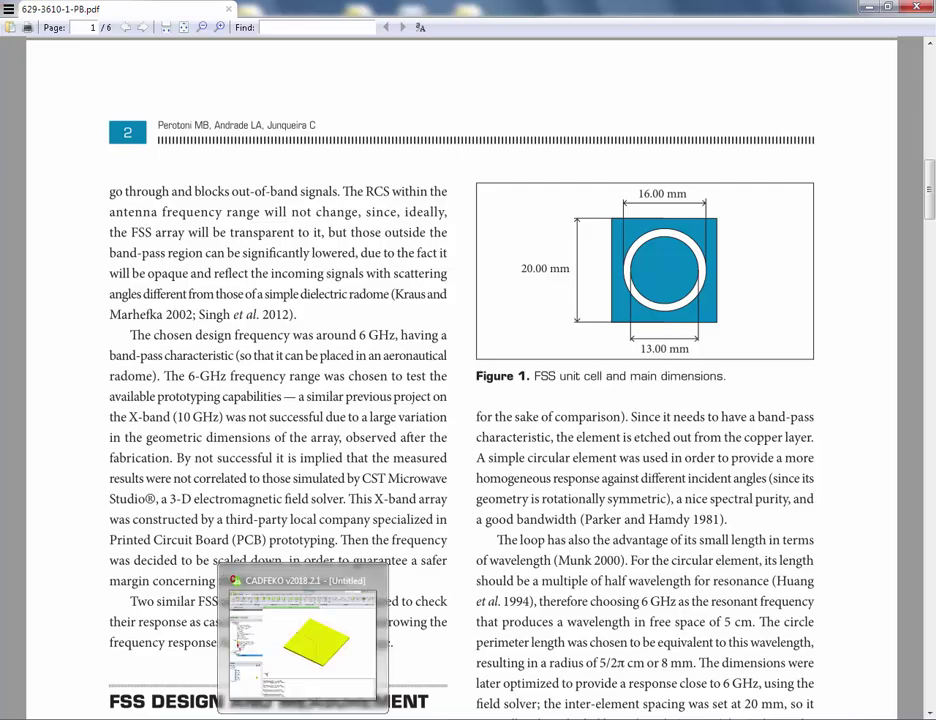
{"action": "left_click", "coordinate": [302, 640]}
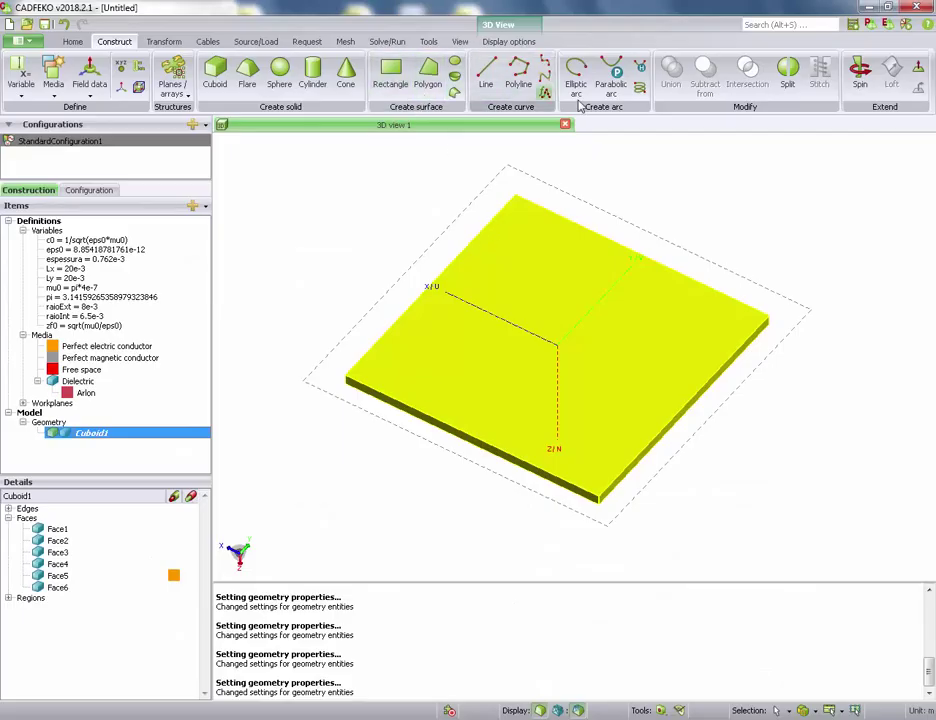
Step: Create a circular surface centred at the origin with the Ellipse tool, setting both the U and V radii to raioExt
{"action": "left_click", "coordinate": [455, 64]}
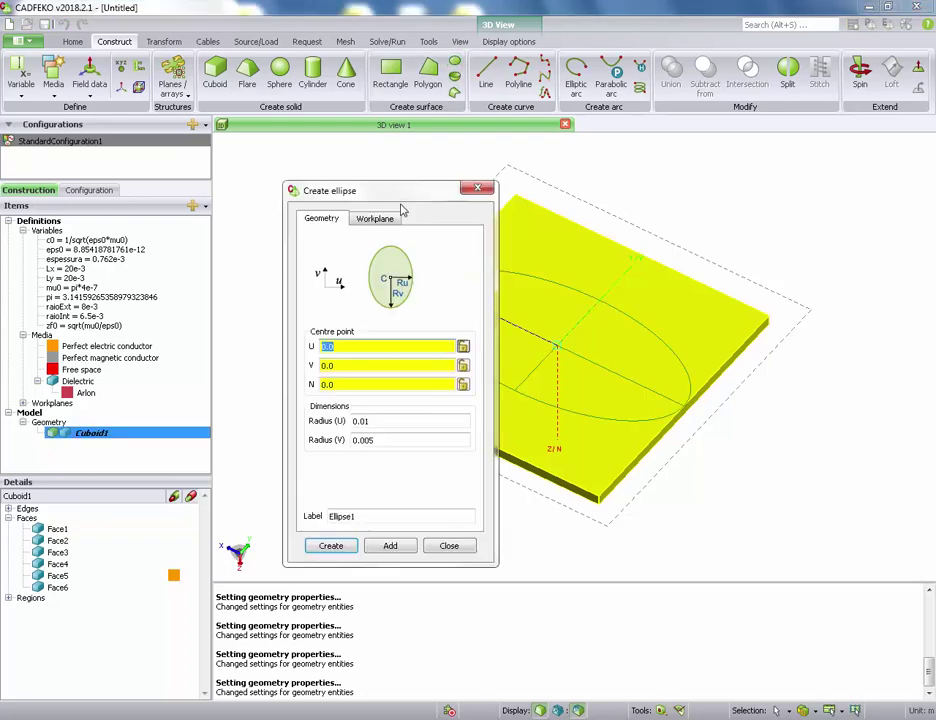
{"action": "left_click_drag", "start_coordinate": [398, 203], "coordinate": [268, 161]}
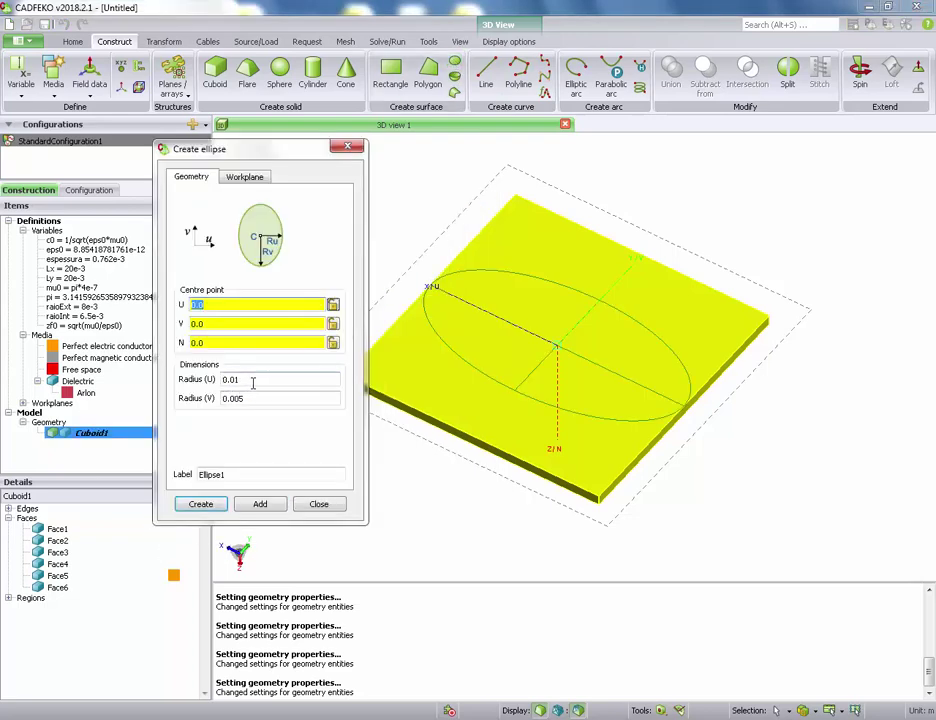
{"action": "key", "text": "Tab"}
{"action": "key", "text": "Tab"}
{"action": "key", "text": "Tab"}
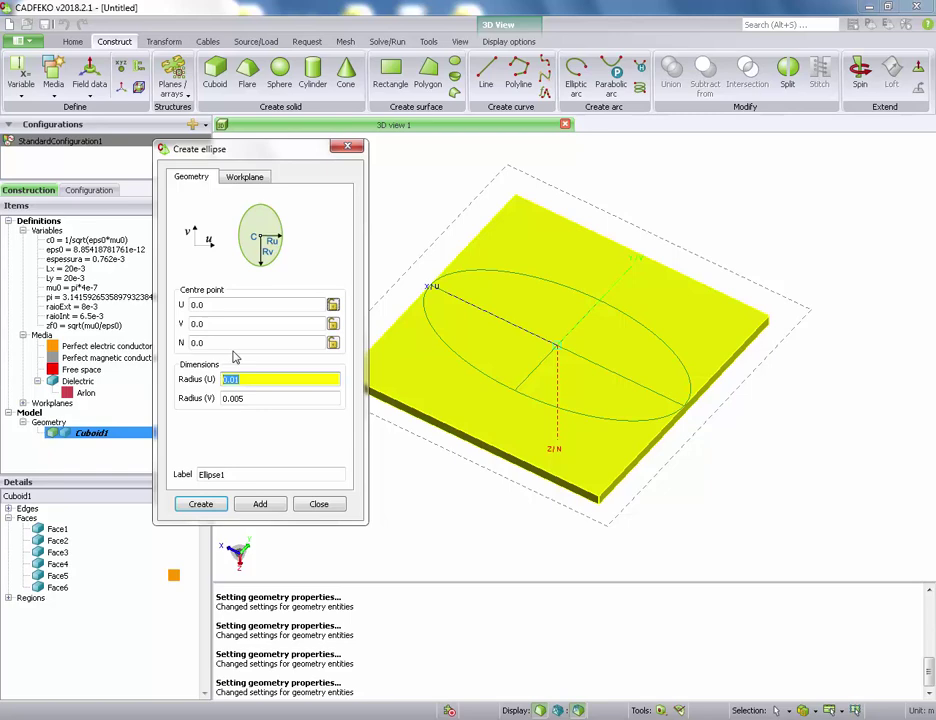
{"action": "type", "text": "raio"}
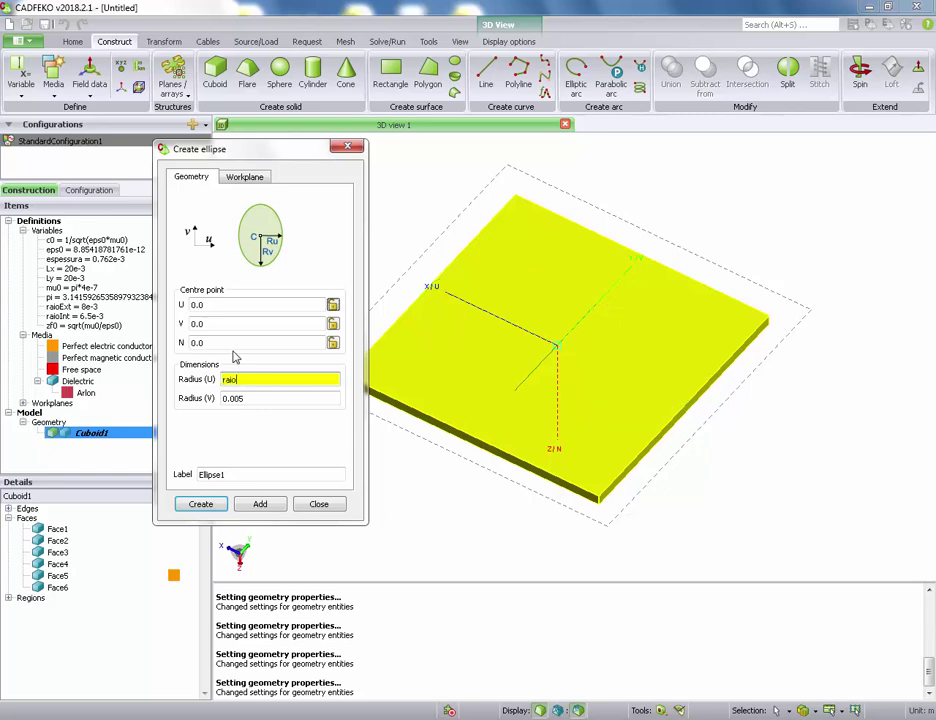
{"action": "type", "text": "Ext"}
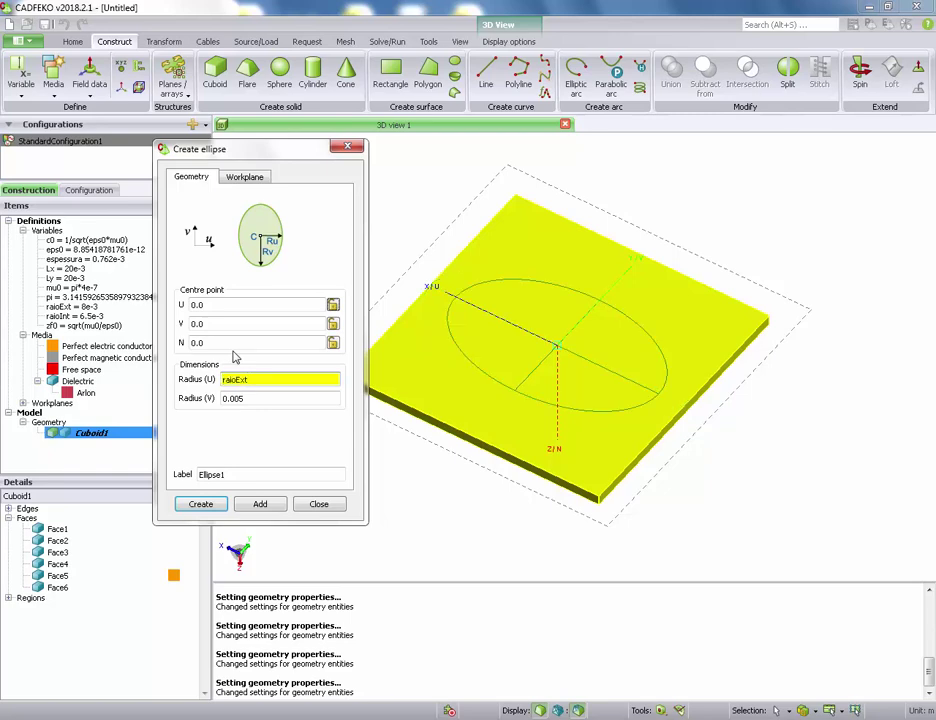
{"action": "left_click_drag", "start_coordinate": [290, 379], "coordinate": [108, 380]}
{"action": "key", "text": "ctrl+c"}
{"action": "triple_click", "coordinate": [248, 398]}
{"action": "key", "text": "ctrl+v"}
{"action": "left_click_drag", "start_coordinate": [476, 428], "coordinate": [583, 509]}
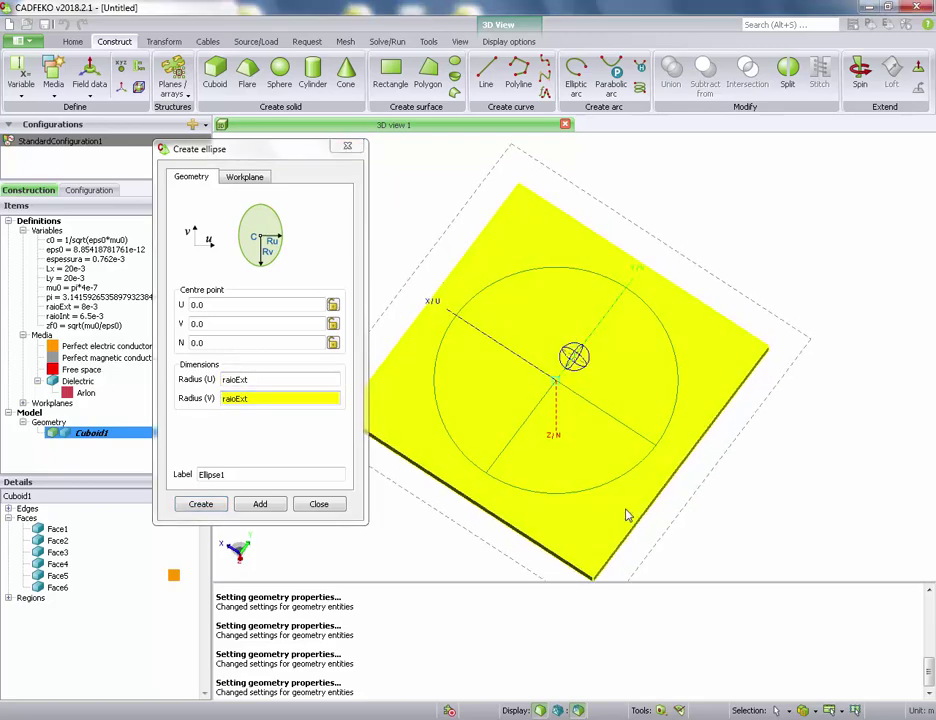
{"action": "left_click", "coordinate": [203, 505]}
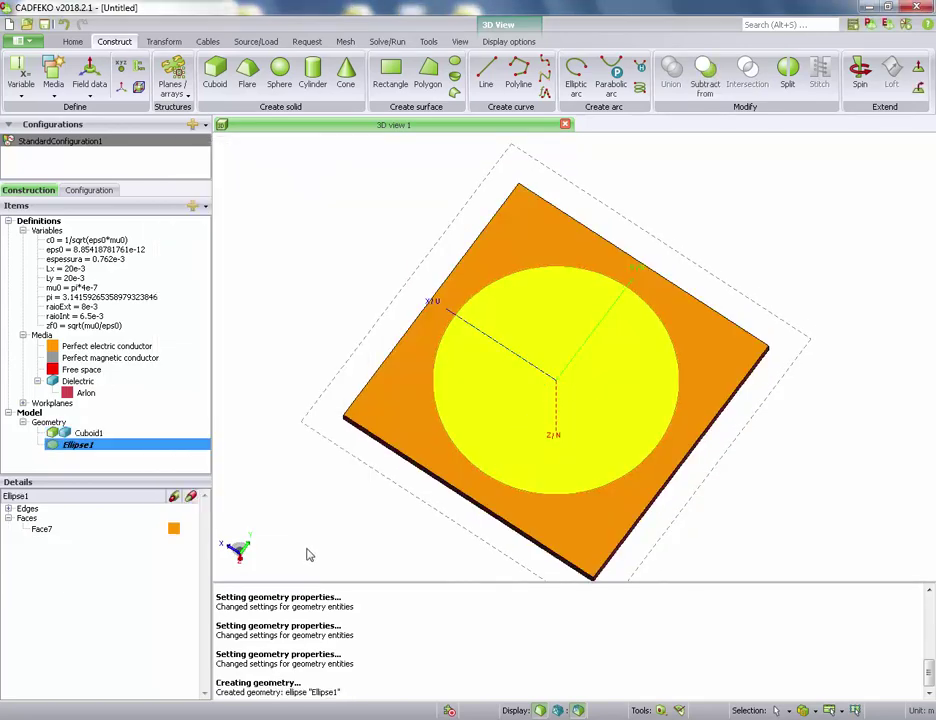
Step: Create a second, concentric circular surface at the origin with both the U and V radii set to raioInt
{"action": "left_click", "coordinate": [86, 433]}
{"action": "left_click", "coordinate": [82, 445]}
{"action": "left_click", "coordinate": [86, 433]}
{"action": "left_click", "coordinate": [82, 446]}
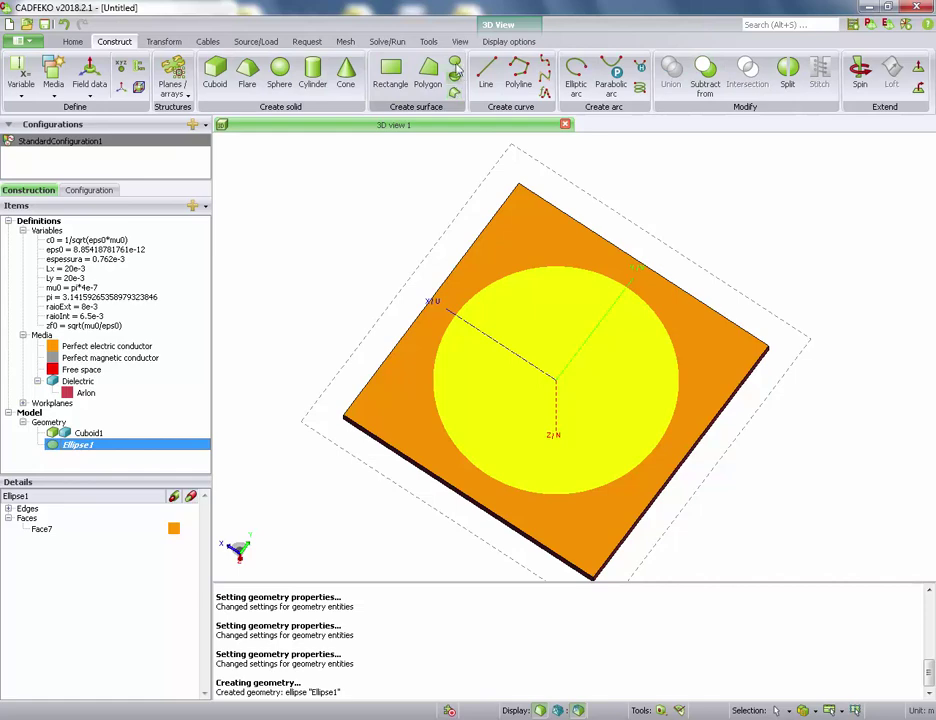
{"action": "left_click", "coordinate": [456, 75]}
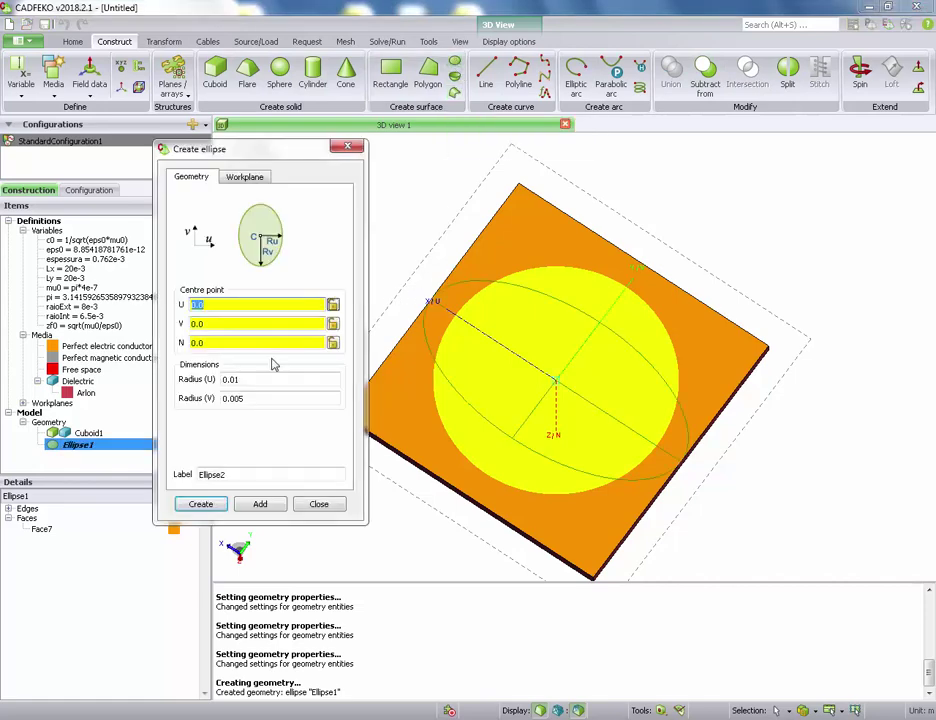
{"action": "left_click", "coordinate": [270, 379]}
{"action": "type", "text": "raioExt"}
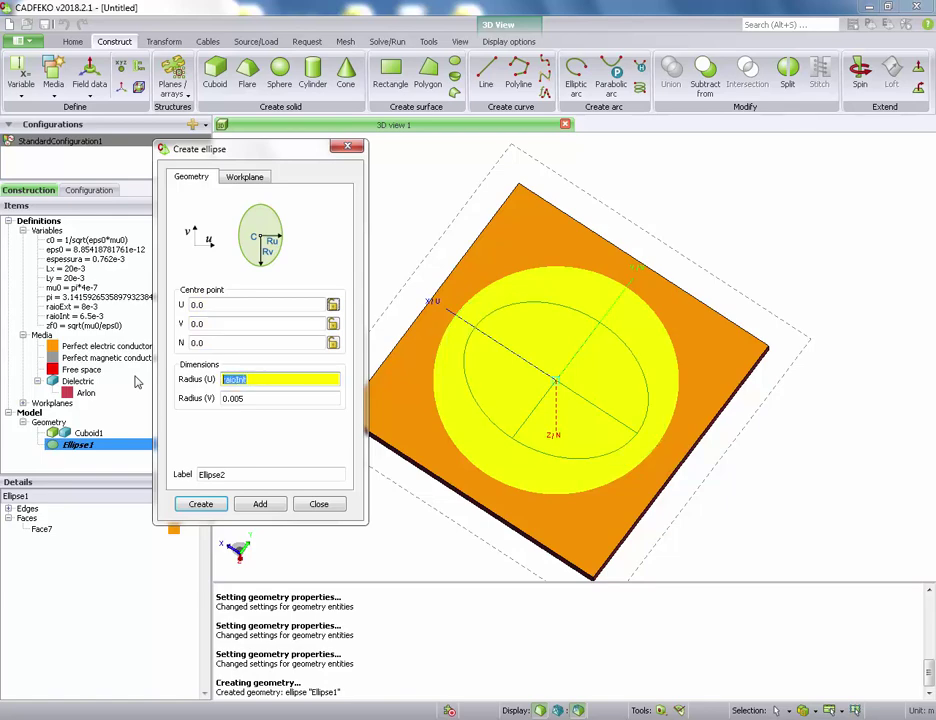
{"action": "key", "text": "Tab"}
{"action": "type", "text": "raioInt"}
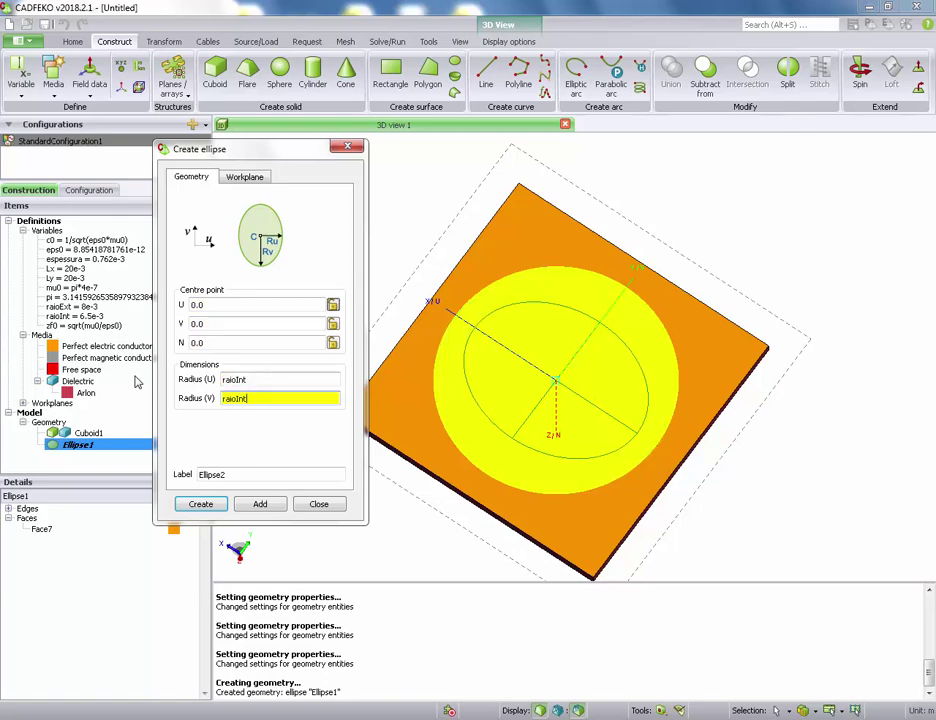
{"action": "left_click", "coordinate": [201, 504]}
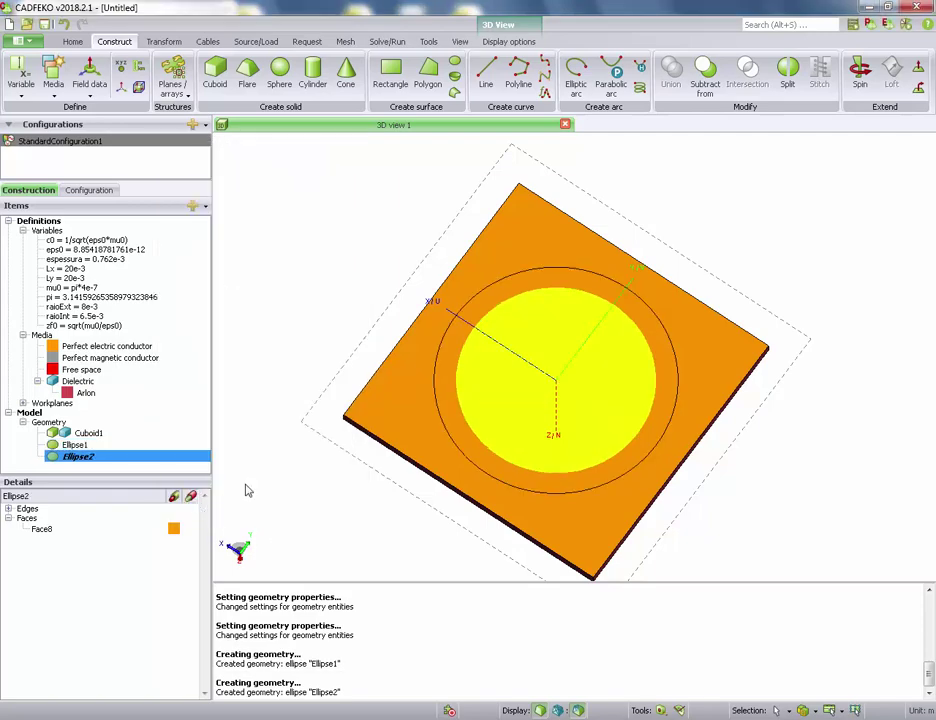
Step: Subtract the inner circle, Ellipse2, from the outer circle, Ellipse1, to form a flat ring
{"action": "left_click_drag", "start_coordinate": [428, 251], "coordinate": [417, 223]}
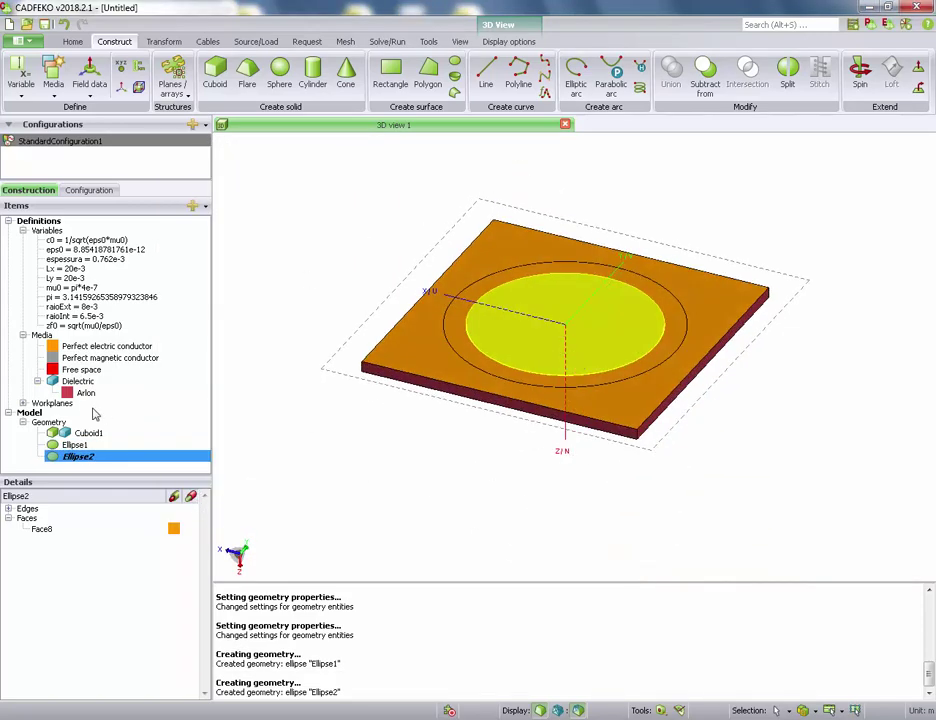
{"action": "left_click", "coordinate": [74, 445]}
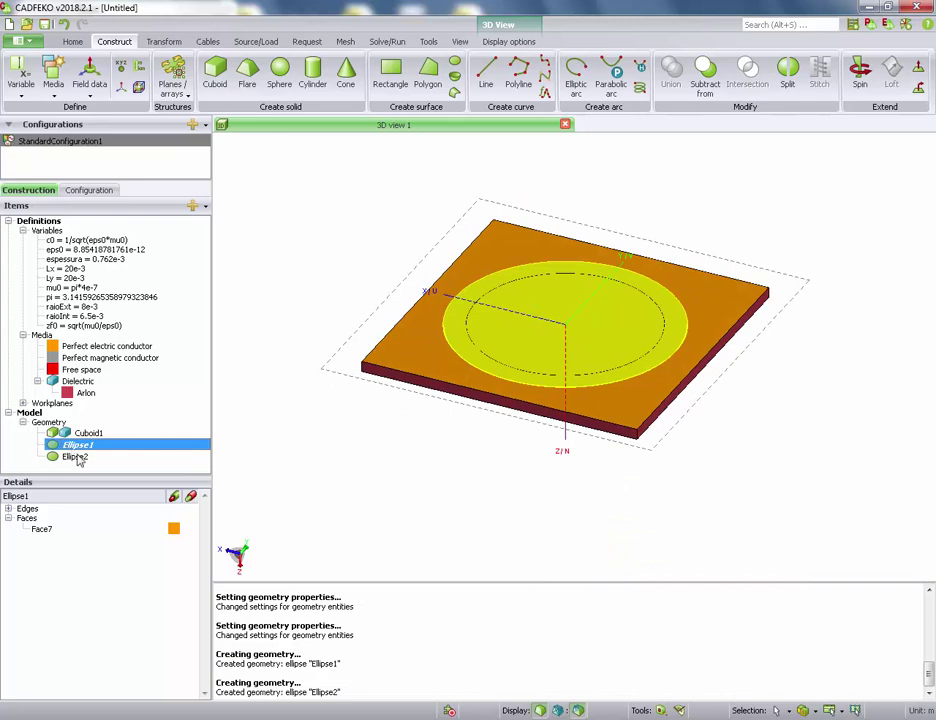
{"action": "left_click", "coordinate": [77, 457]}
{"action": "left_click_drag", "start_coordinate": [549, 261], "coordinate": [522, 367]}
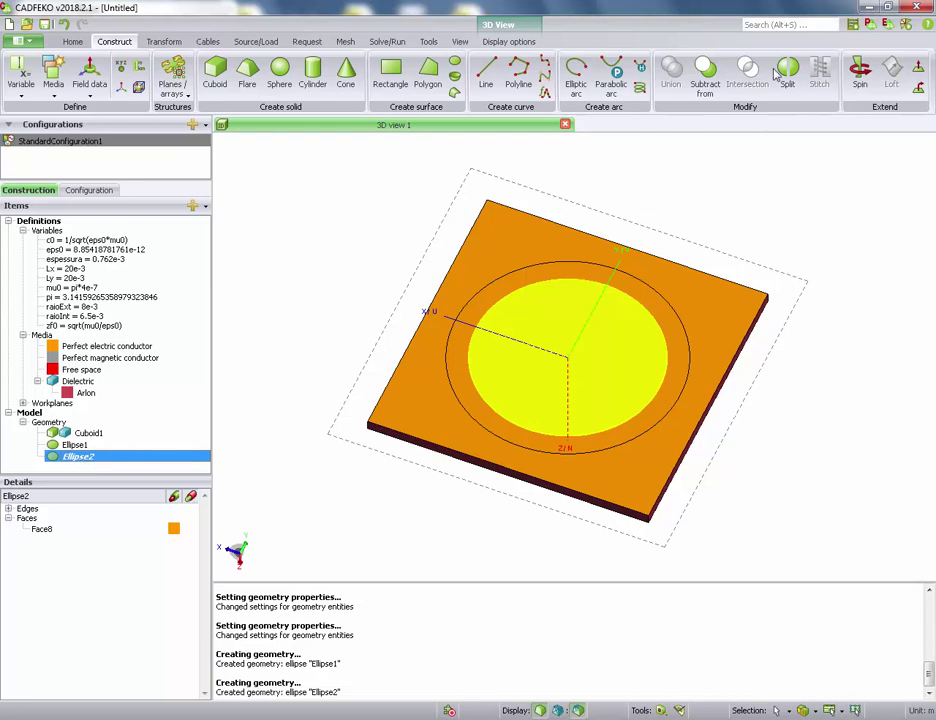
{"action": "left_click", "coordinate": [706, 75]}
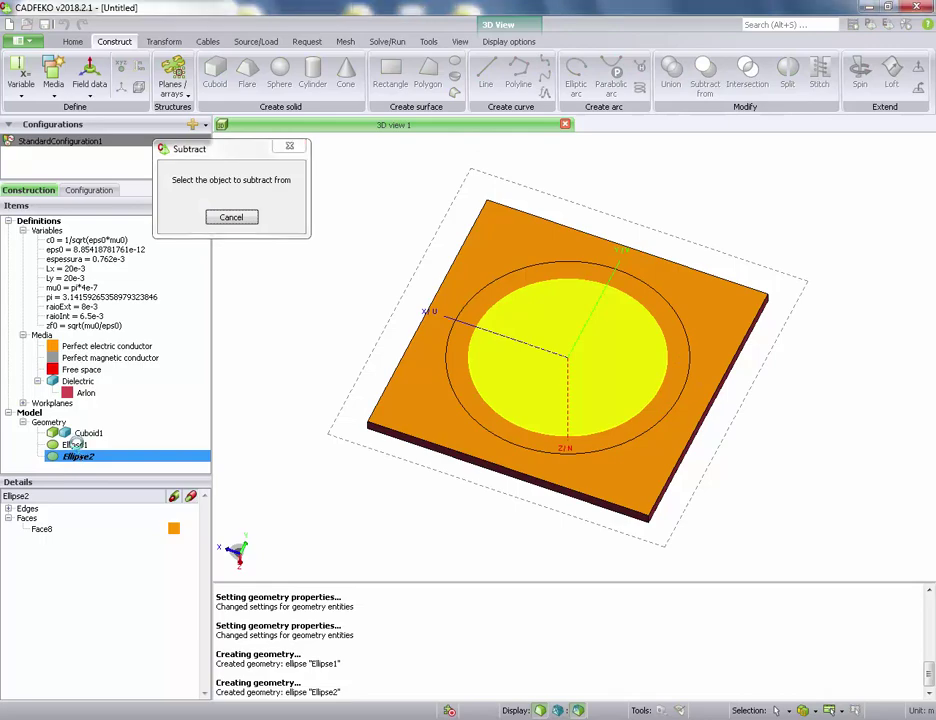
{"action": "left_click", "coordinate": [76, 444]}
{"action": "mouse_move", "coordinate": [575, 340]}
{"action": "left_mouse_down"}
{"action": "mouse_move", "coordinate": [587, 217]}
{"action": "mouse_move", "coordinate": [560, 338]}
{"action": "left_mouse_up"}
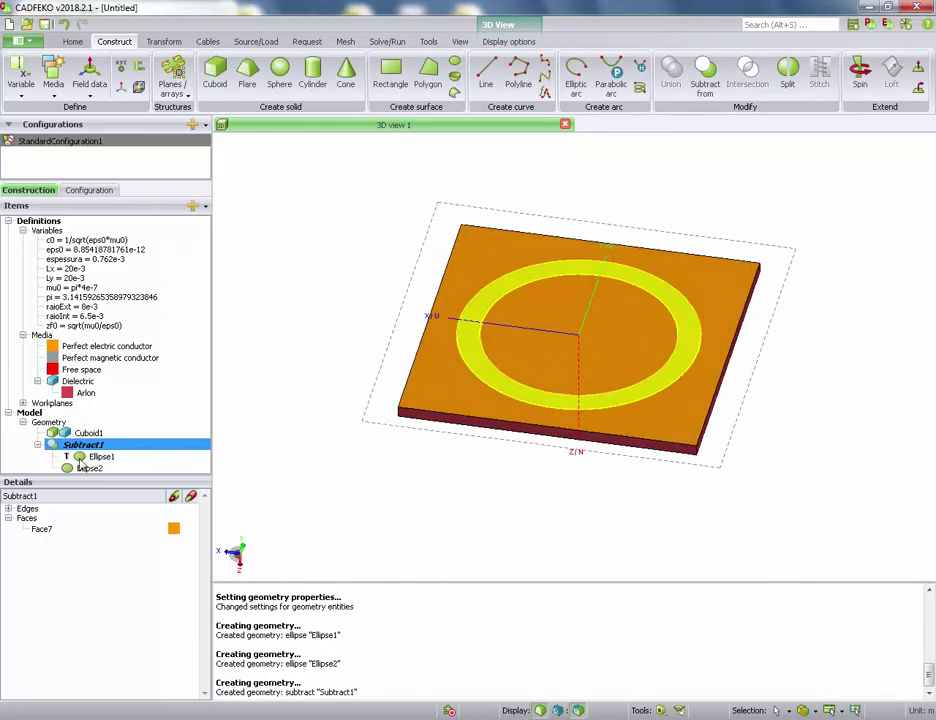
Step: Select the cuboid together with the subtracted ring and unite them into one part
{"action": "left_click", "coordinate": [88, 458]}
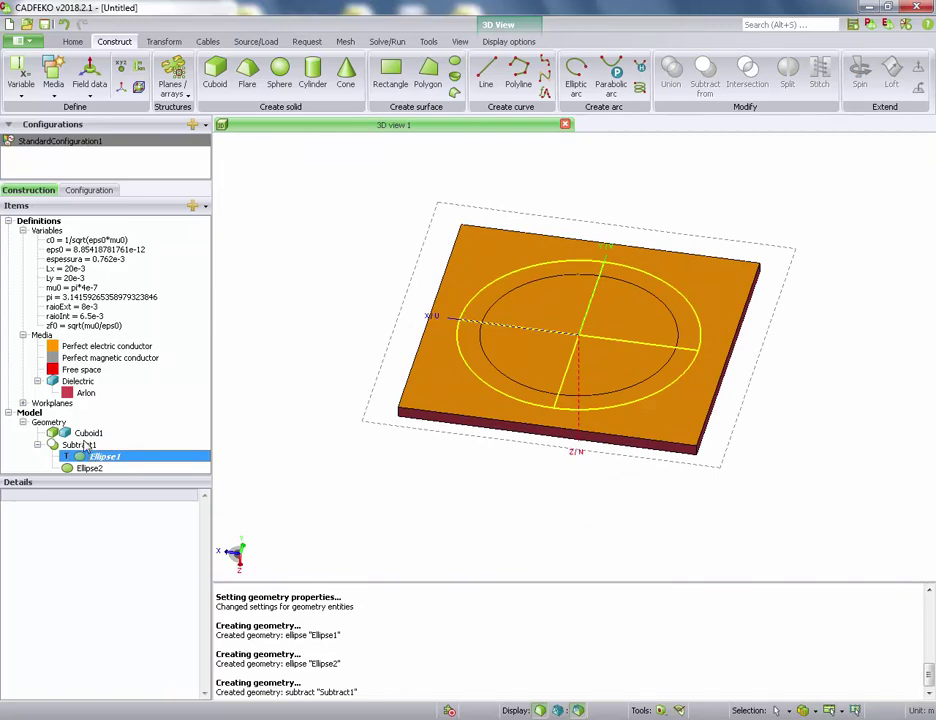
{"action": "left_click", "coordinate": [84, 445]}
{"action": "left_click", "coordinate": [87, 434]}
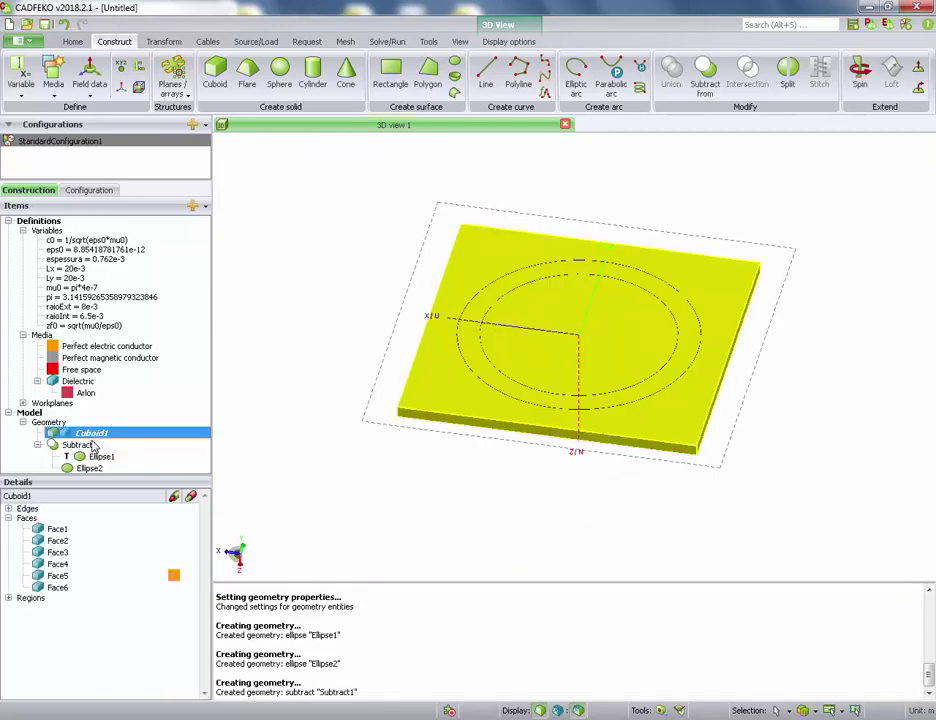
{"action": "left_click", "coordinate": [90, 445]}
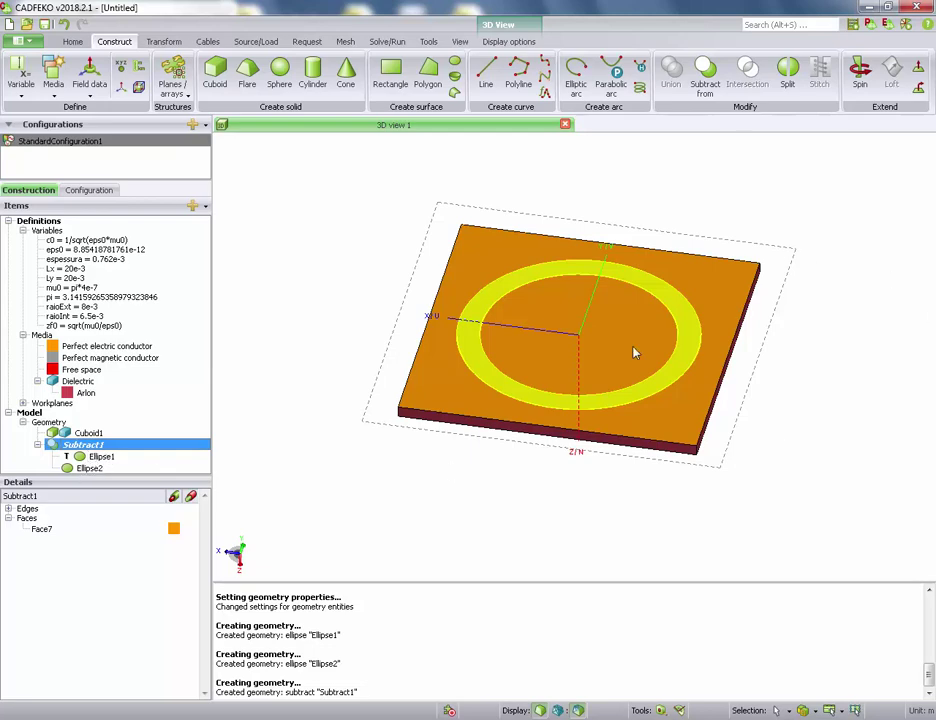
{"action": "left_click", "coordinate": [86, 436]}
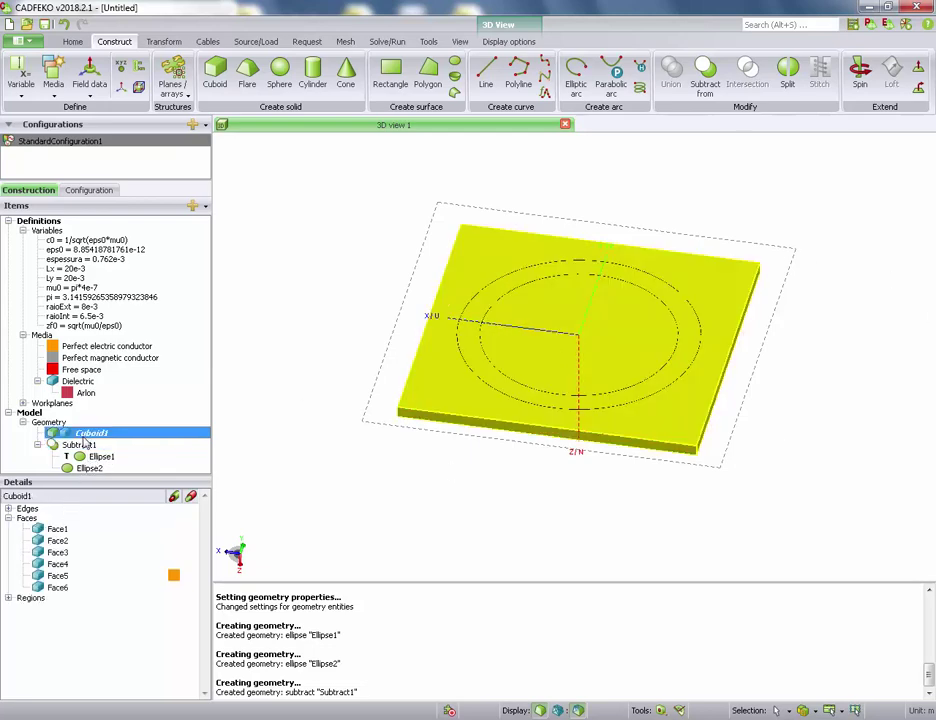
{"action": "left_click", "coordinate": [87, 445]}
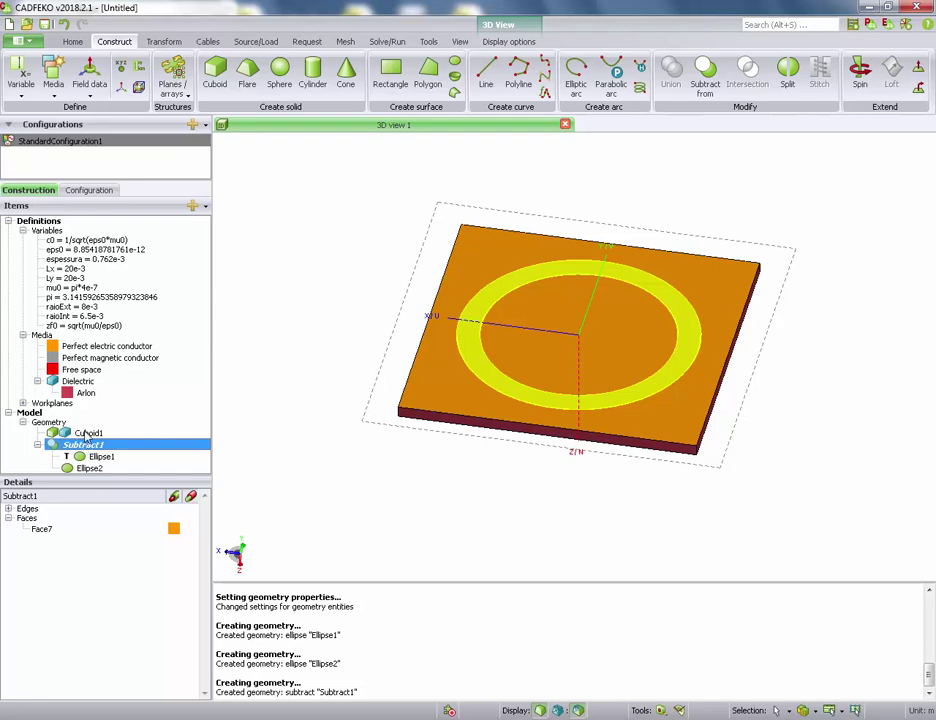
{"action": "left_click", "coordinate": [87, 434]}
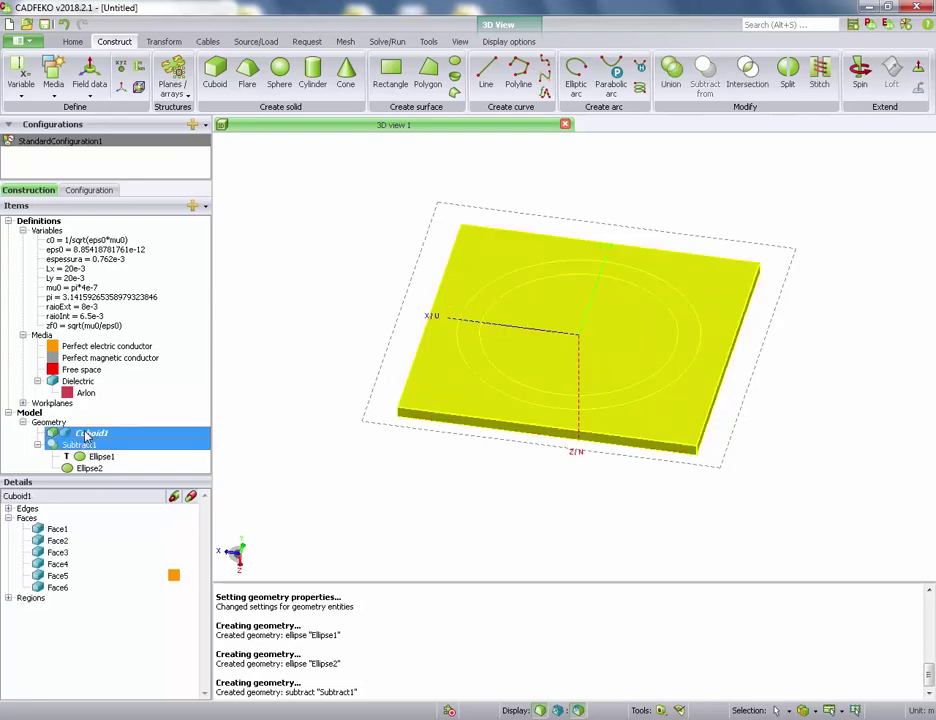
{"action": "left_click", "coordinate": [671, 72]}
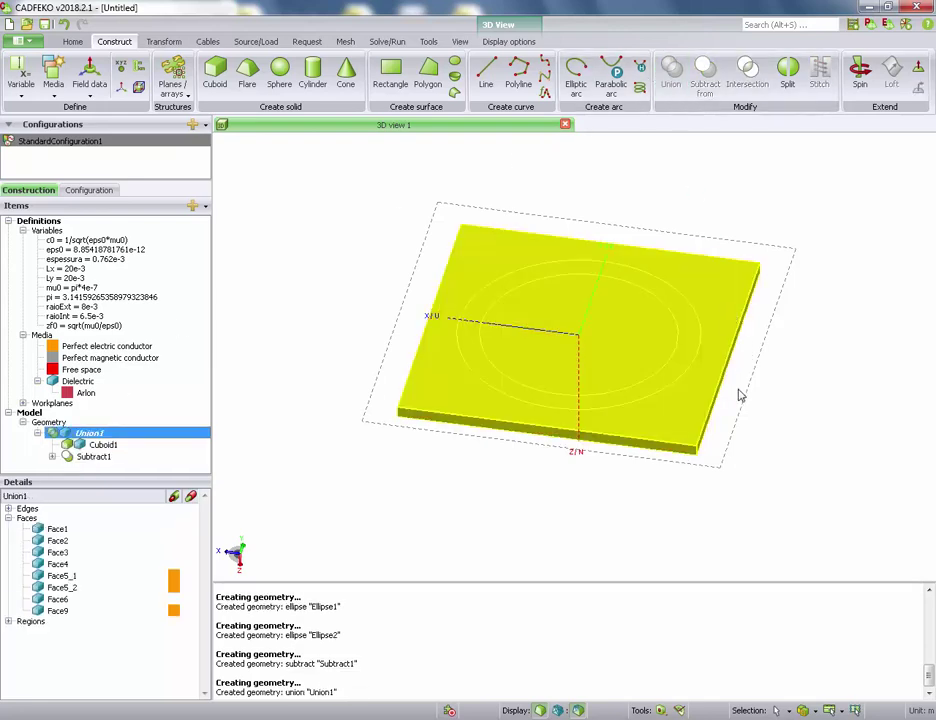
Step: Examine the union's faces and its Arlon region in the 3D view to identify the ring-shaped face
{"action": "left_click_drag", "start_coordinate": [451, 377], "coordinate": [480, 415]}
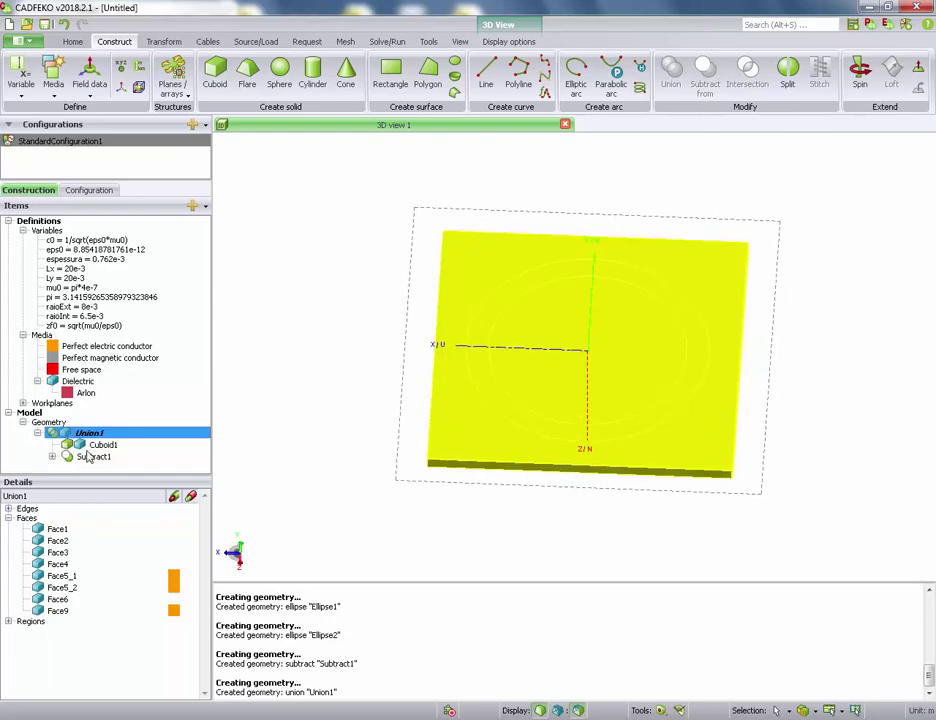
{"action": "left_click", "coordinate": [57, 529]}
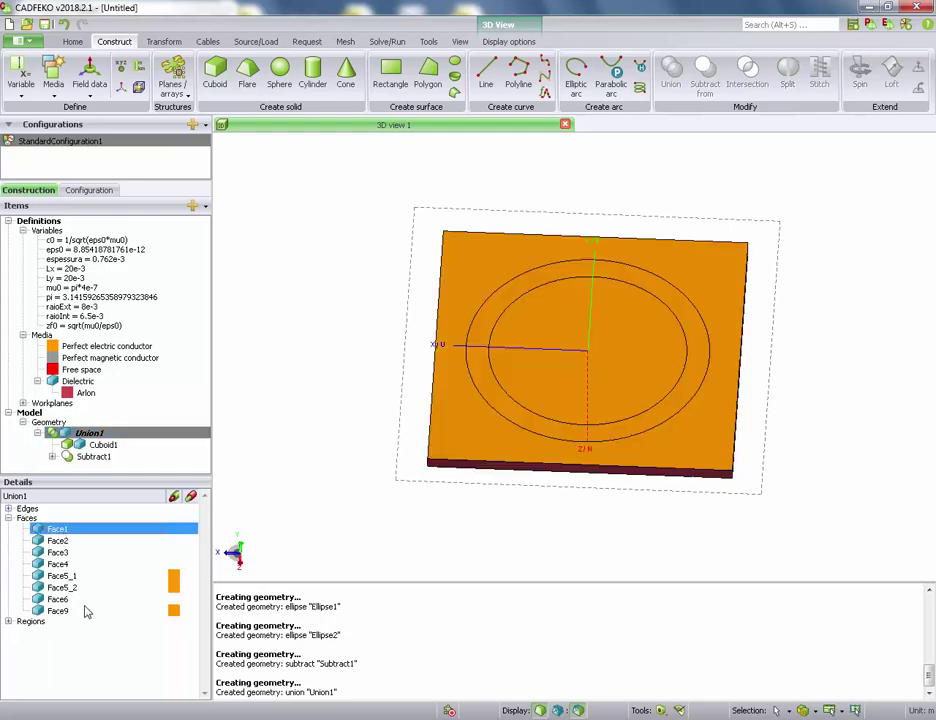
{"action": "left_click", "coordinate": [7, 621]}
{"action": "left_click", "coordinate": [50, 632]}
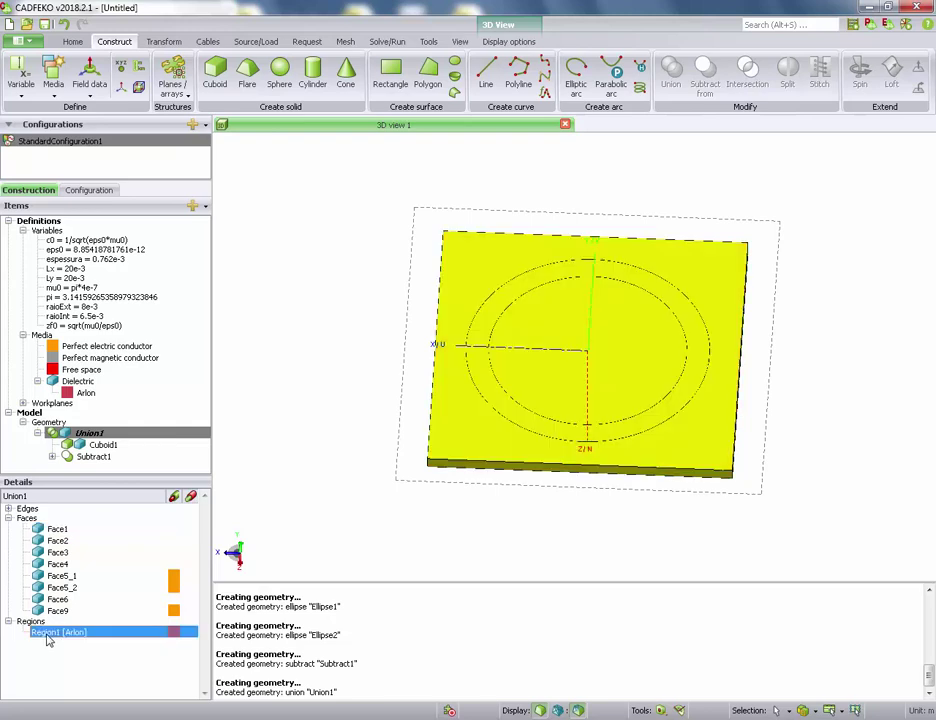
{"action": "left_click", "coordinate": [57, 611]}
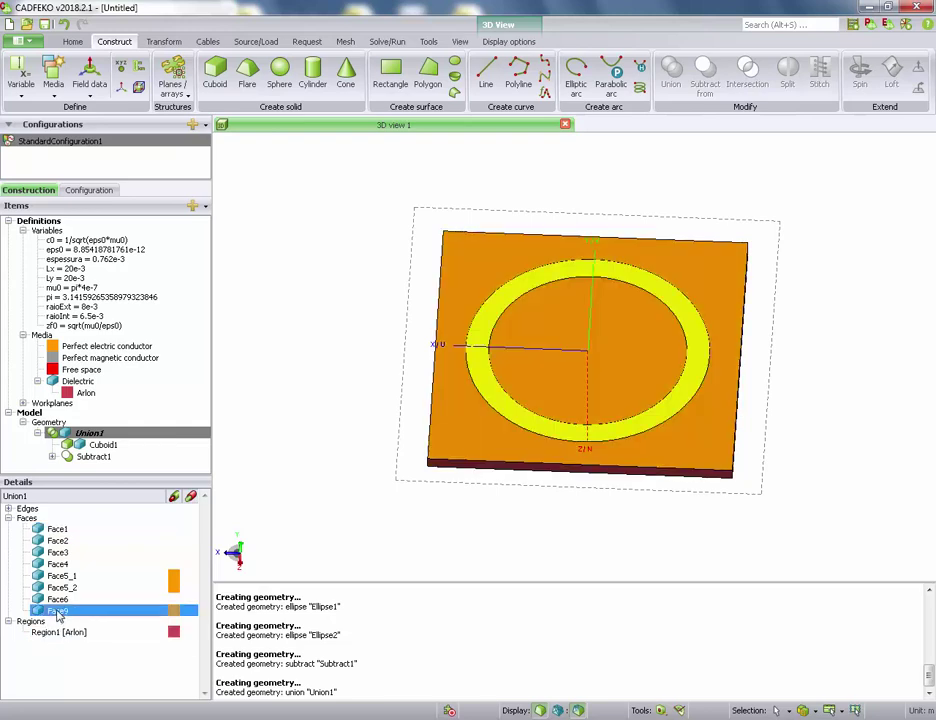
{"action": "left_click", "coordinate": [55, 528]}
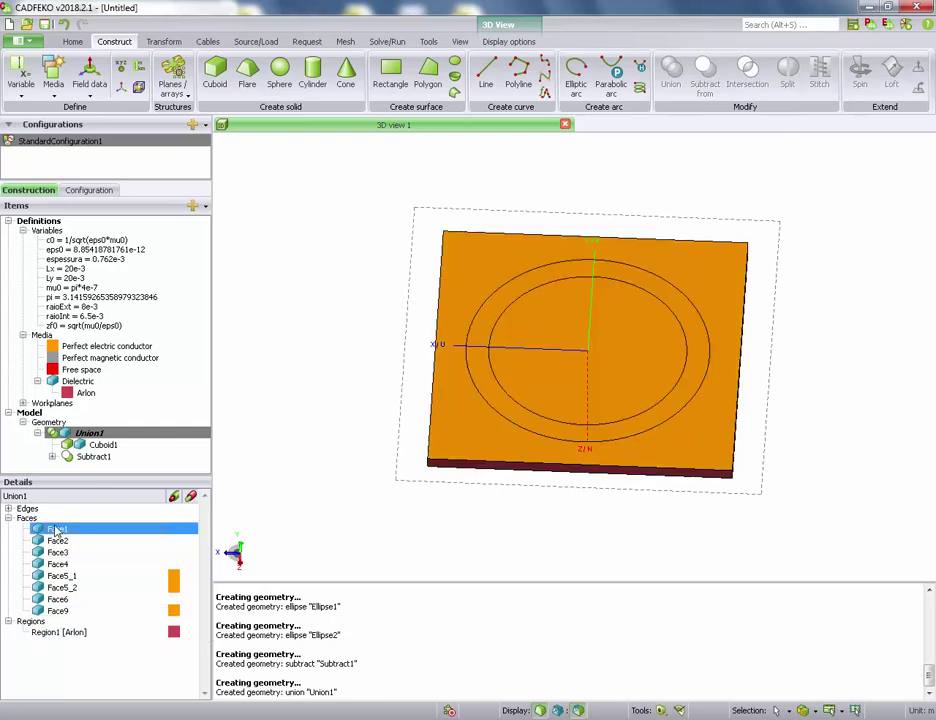
{"action": "left_click", "coordinate": [57, 611]}
{"action": "middle_click_drag", "start_coordinate": [425, 412], "coordinate": [502, 458]}
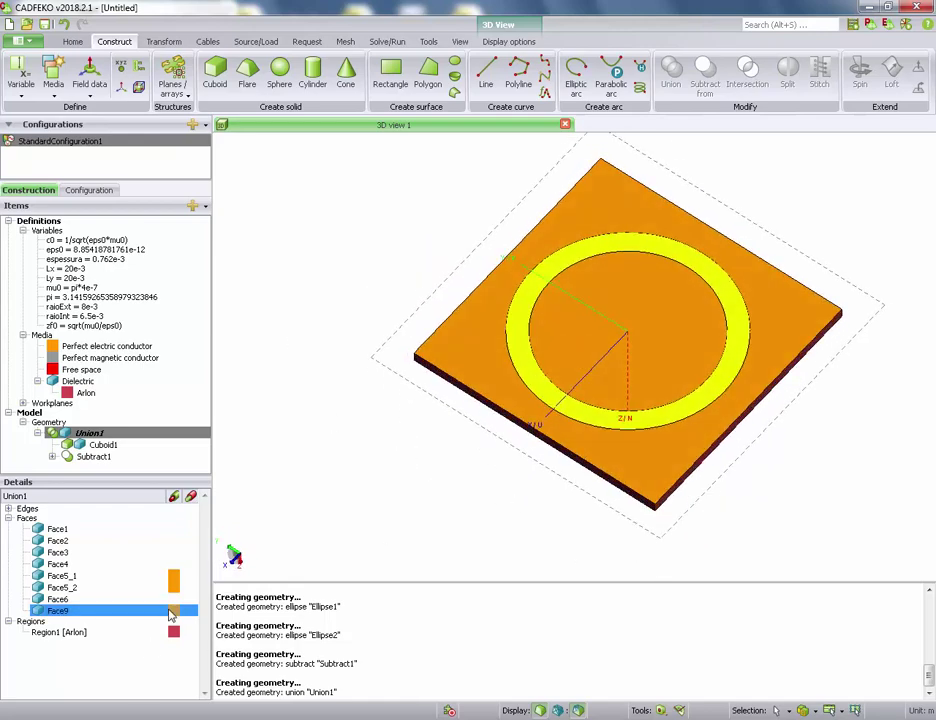
Step: Set the face medium of the ring face, Face9, to Default
{"action": "mouse_move", "coordinate": [172, 612]}
{"action": "right_click", "coordinate": [67, 614]}
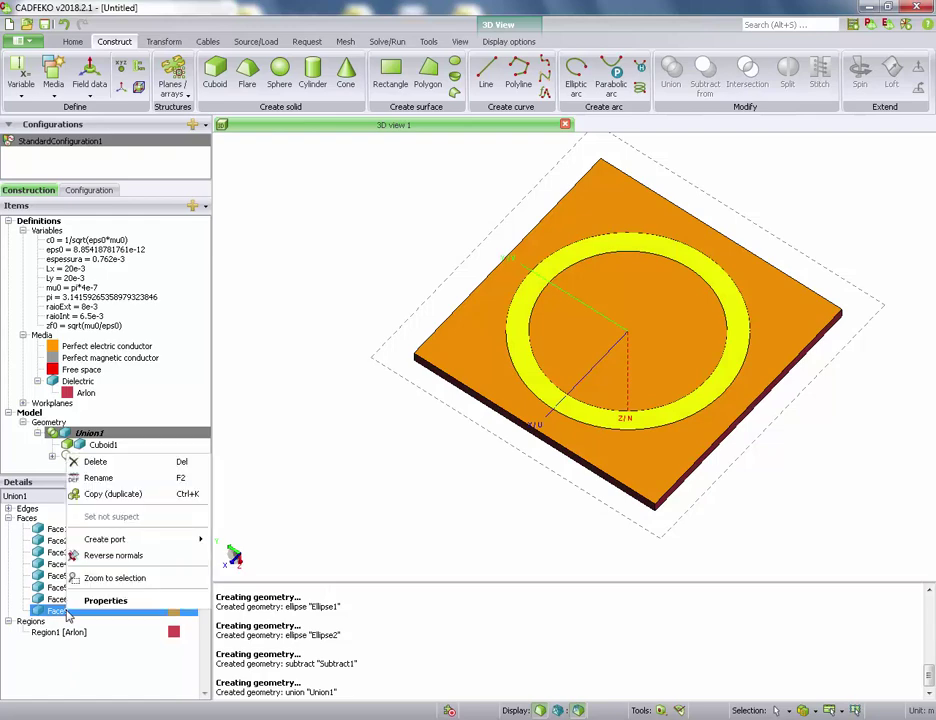
{"action": "left_click", "coordinate": [95, 603]}
{"action": "left_click", "coordinate": [438, 213]}
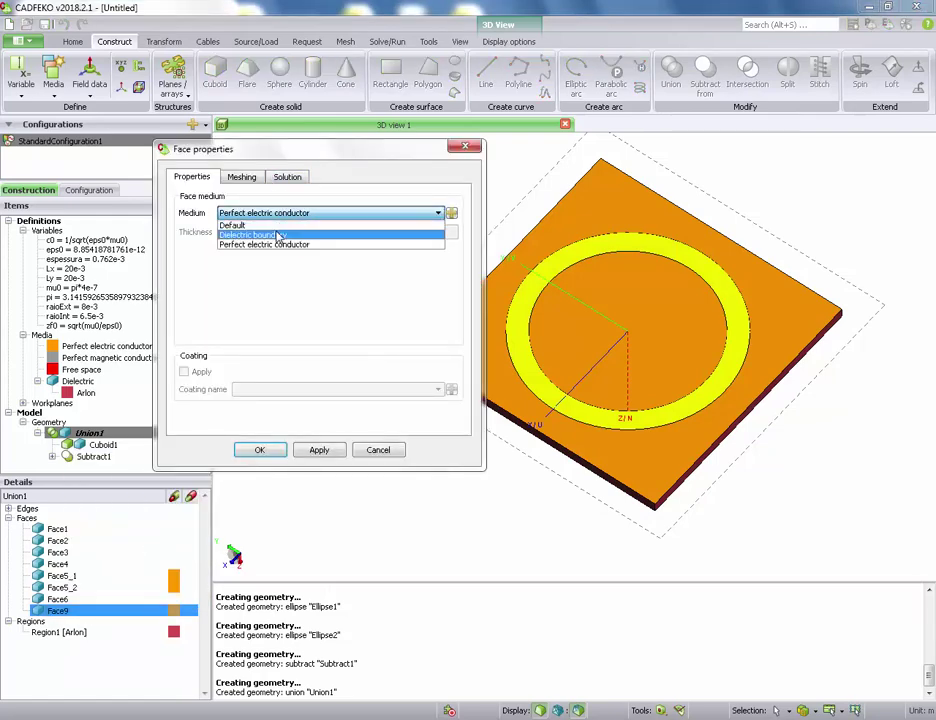
{"action": "left_click", "coordinate": [268, 225]}
{"action": "left_click", "coordinate": [320, 450]}
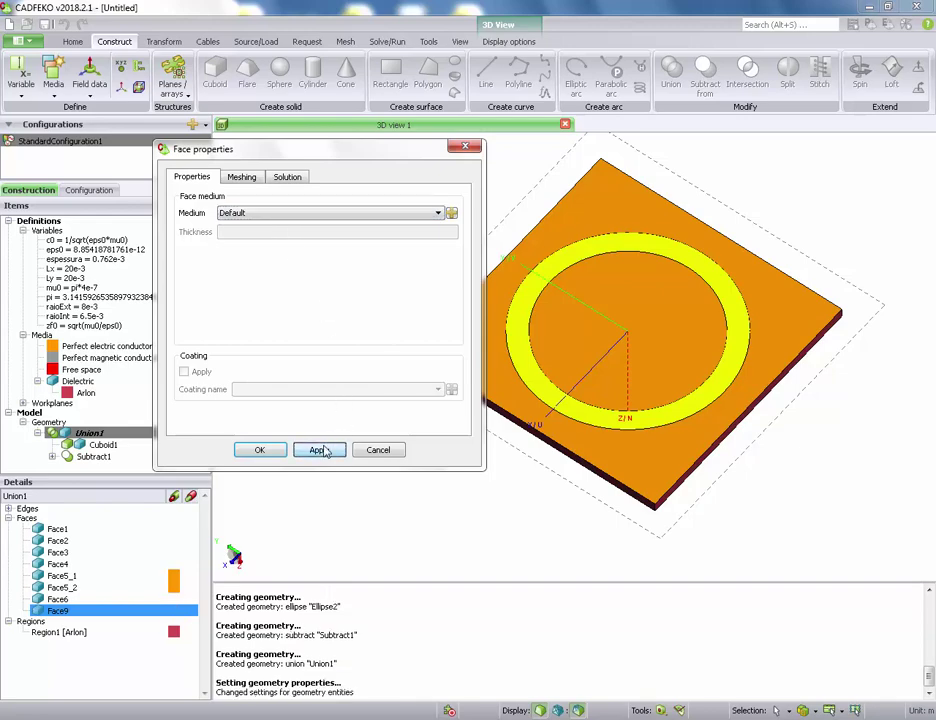
{"action": "left_click", "coordinate": [256, 450]}
Step: Check which surfaces Face6 and Face5_2 of the union correspond to, viewing the model from several angles
{"action": "left_click", "coordinate": [62, 599]}
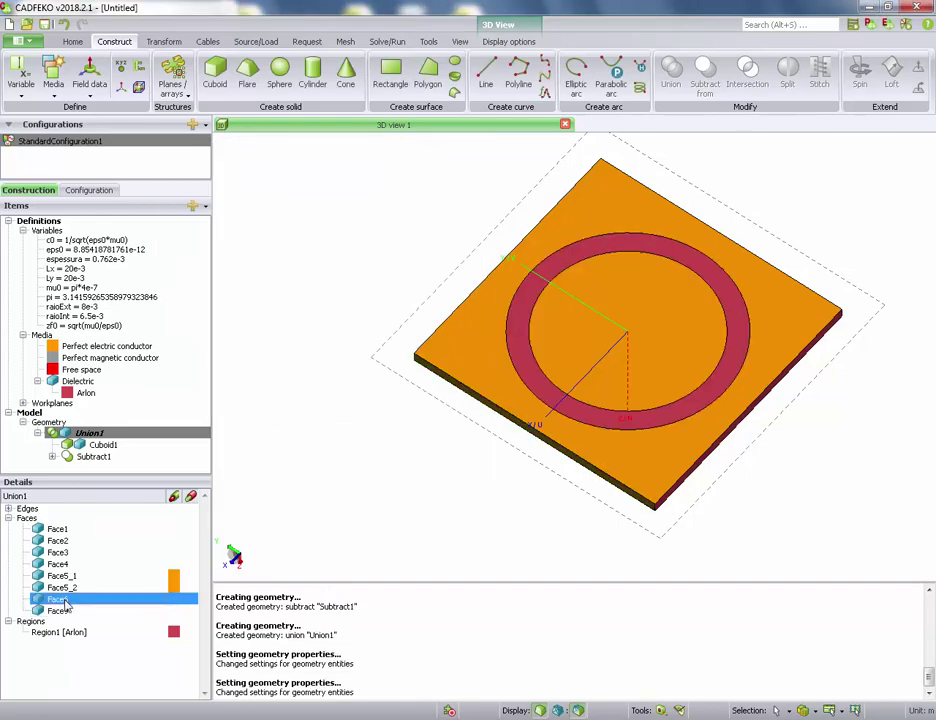
{"action": "left_click_drag", "start_coordinate": [838, 257], "coordinate": [773, 282]}
{"action": "left_click_drag", "start_coordinate": [683, 246], "coordinate": [330, 460]}
{"action": "left_click", "coordinate": [73, 588]}
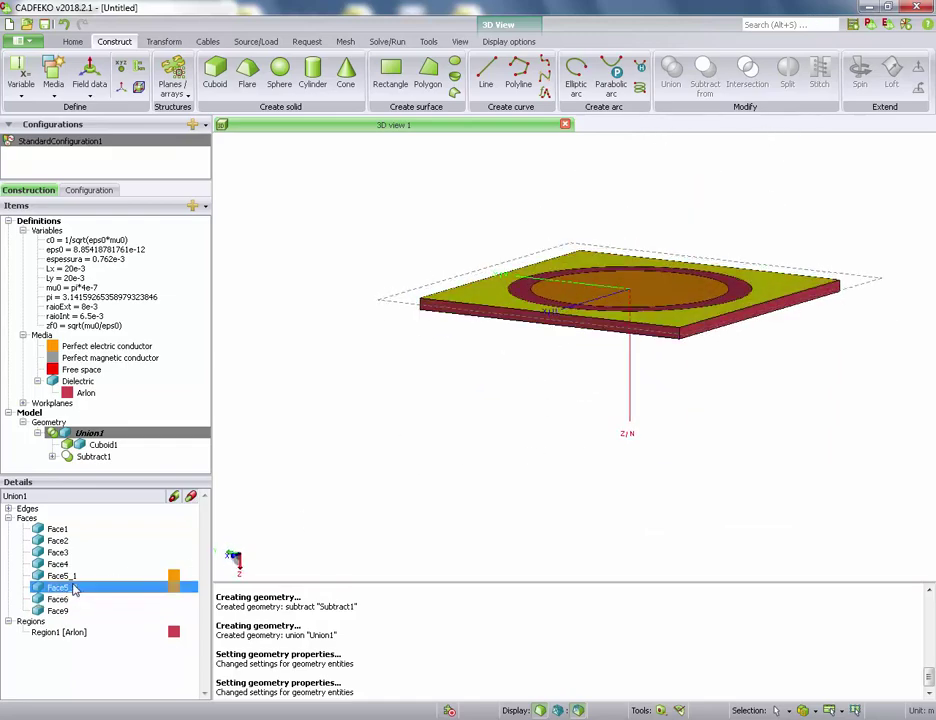
Step: Compare Face5_1 and Face5_2 of the union to identify the inner disc and the outer metal surface around the ring
{"action": "left_click_drag", "start_coordinate": [510, 380], "coordinate": [508, 514]}
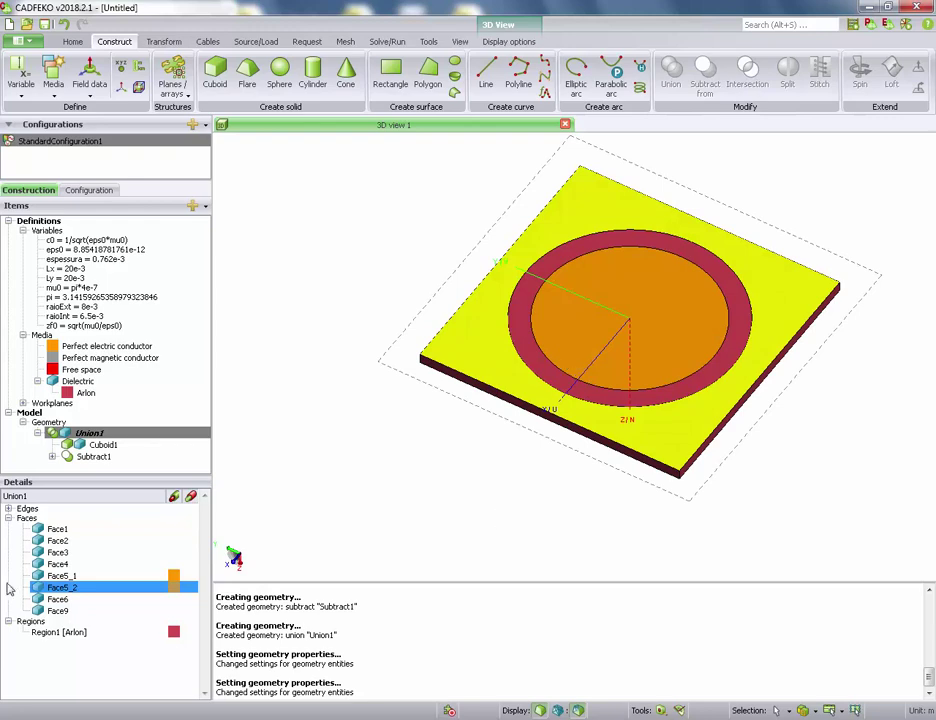
{"action": "left_click", "coordinate": [54, 577]}
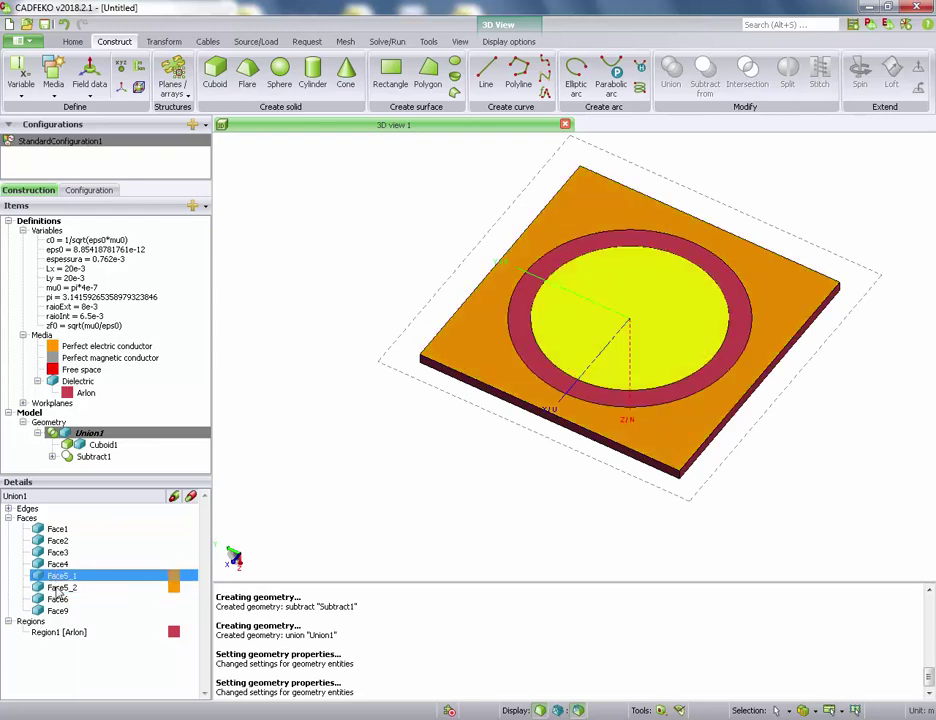
{"action": "left_click", "coordinate": [58, 589]}
{"action": "left_click", "coordinate": [61, 577]}
{"action": "left_click", "coordinate": [66, 589]}
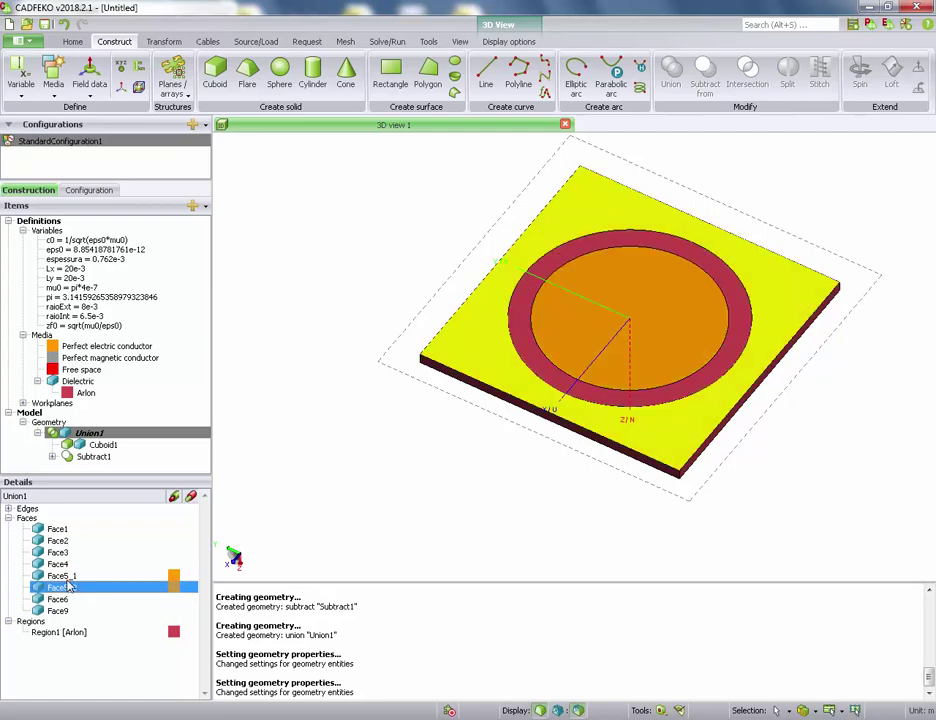
{"action": "left_click", "coordinate": [66, 578]}
{"action": "left_click", "coordinate": [70, 590]}
{"action": "left_click", "coordinate": [71, 578]}
{"action": "left_click", "coordinate": [72, 588]}
{"action": "left_click", "coordinate": [73, 577]}
{"action": "left_click", "coordinate": [74, 588]}
{"action": "left_click", "coordinate": [73, 576]}
{"action": "left_click", "coordinate": [74, 589]}
{"action": "left_click", "coordinate": [81, 578]}
Step: Examine the united model and its Ellipse2 component in the 3D view from several angles
{"action": "left_click_drag", "start_coordinate": [581, 360], "coordinate": [548, 468]}
{"action": "left_click", "coordinate": [27, 520]}
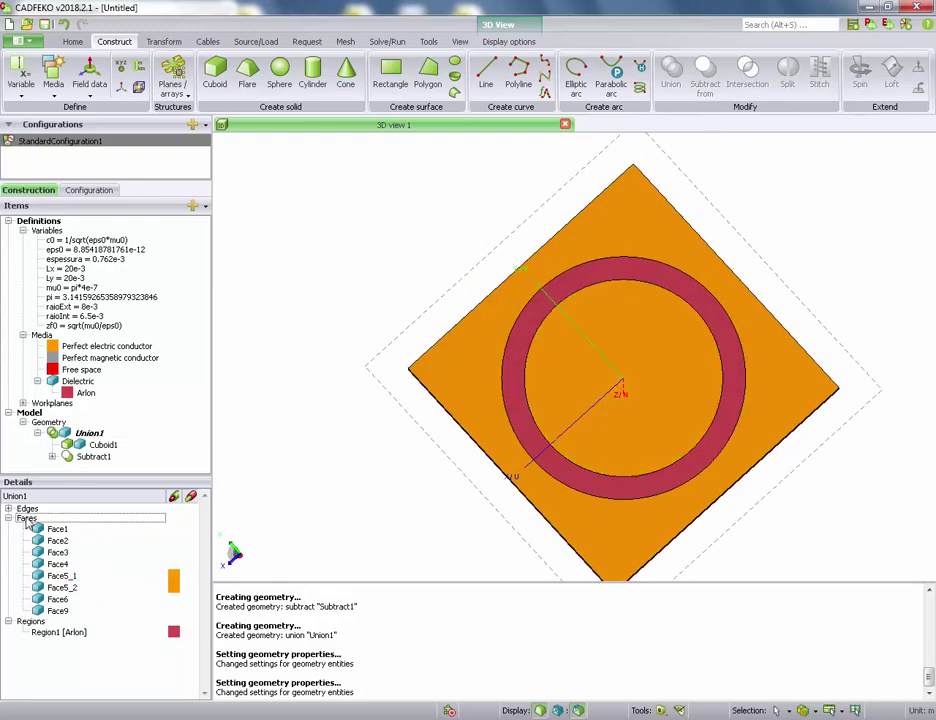
{"action": "left_click", "coordinate": [66, 424]}
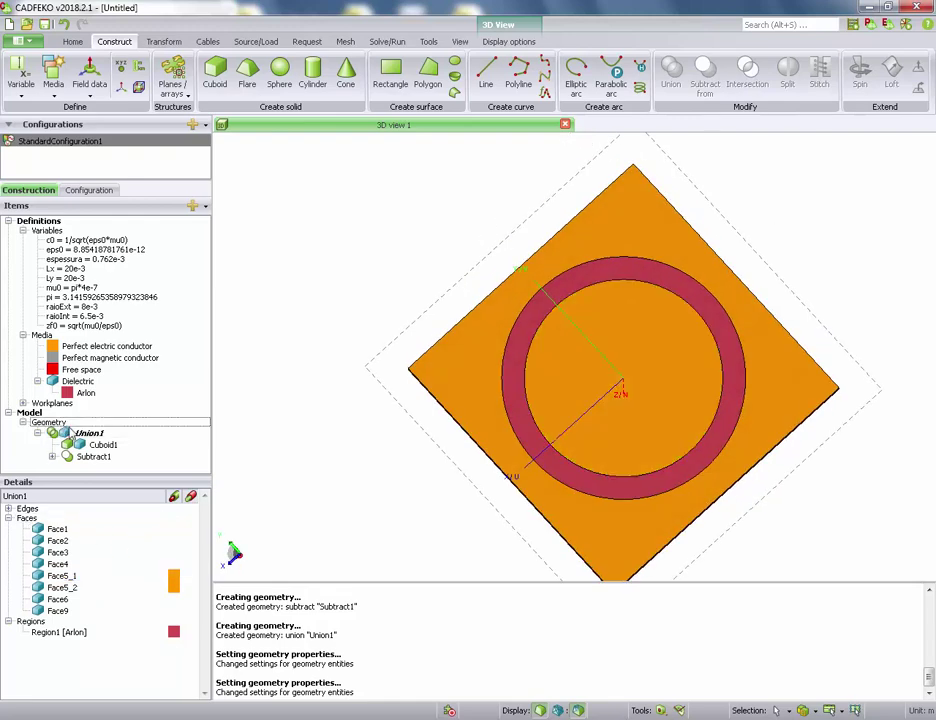
{"action": "left_click", "coordinate": [84, 437]}
{"action": "left_click_drag", "start_coordinate": [590, 279], "coordinate": [590, 215]}
{"action": "left_click_drag", "start_coordinate": [489, 324], "coordinate": [648, 479]}
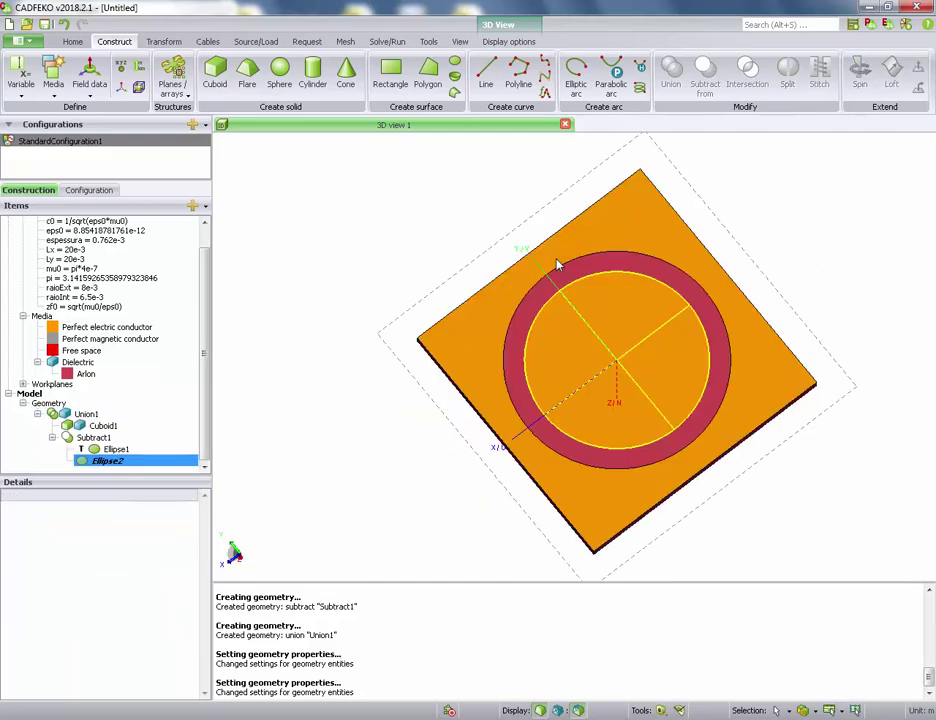
{"action": "left_click_drag", "start_coordinate": [562, 262], "coordinate": [570, 355]}
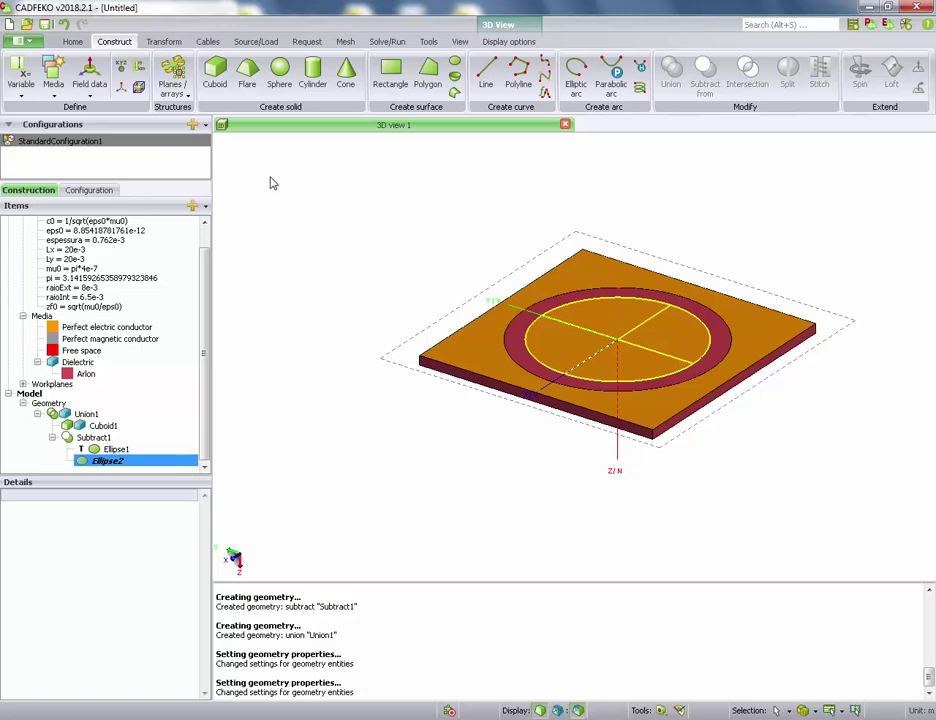
{"action": "left_click_drag", "start_coordinate": [529, 292], "coordinate": [547, 408]}
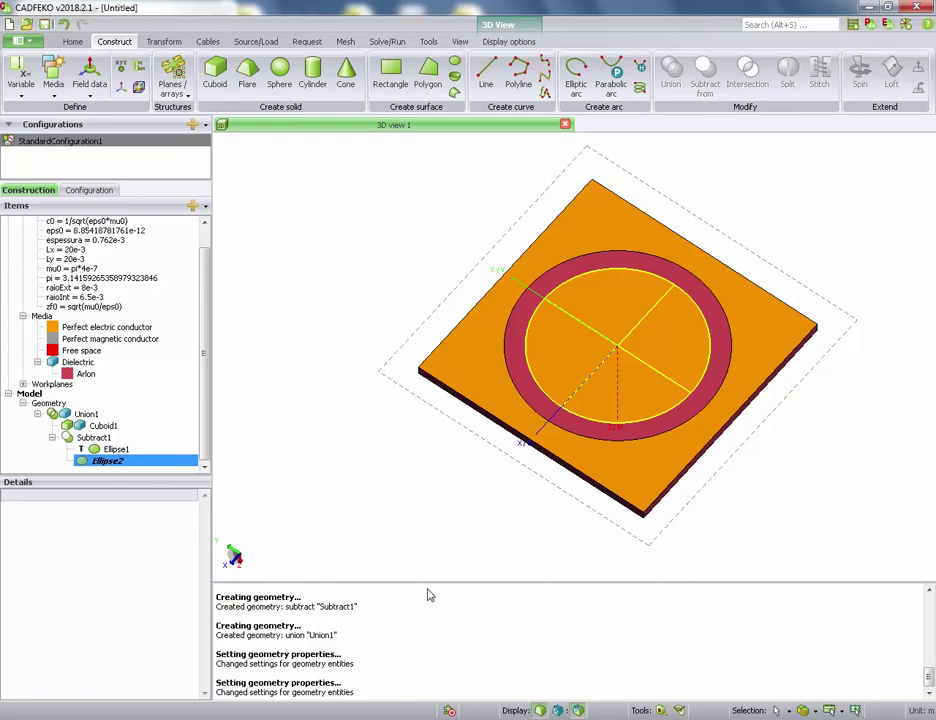
Step: Define a two-dimensional periodic boundary starting at corner (0.01, 0.01, 0), with vectors ending at (-0.01, 0.01, 0) and (0.01, -0.01, 0)
{"action": "left_click", "coordinate": [172, 88]}
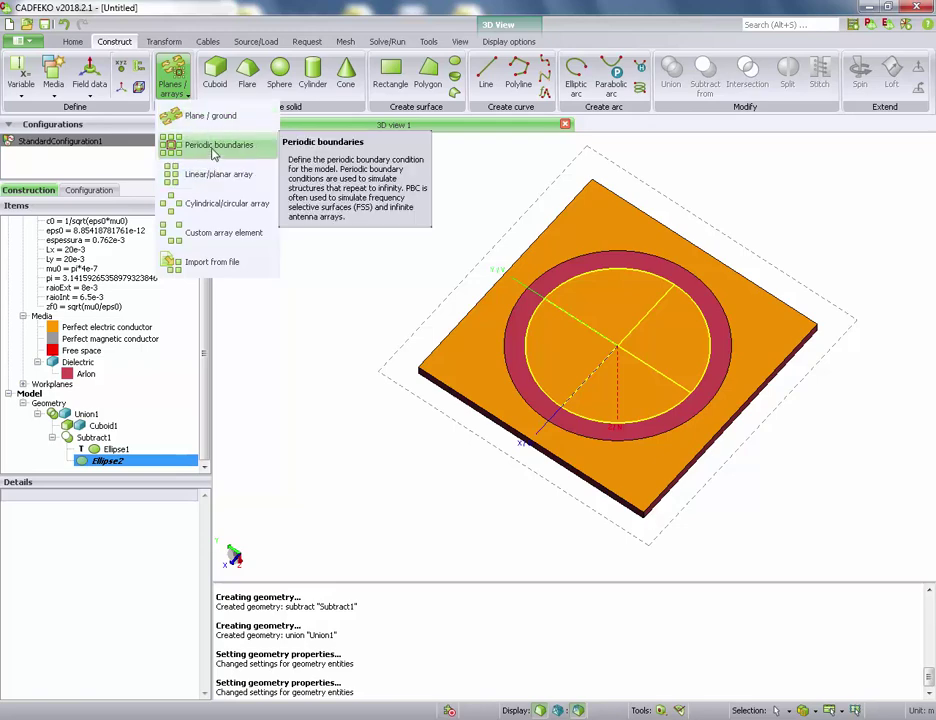
{"action": "left_click", "coordinate": [212, 148]}
{"action": "left_click", "coordinate": [277, 214]}
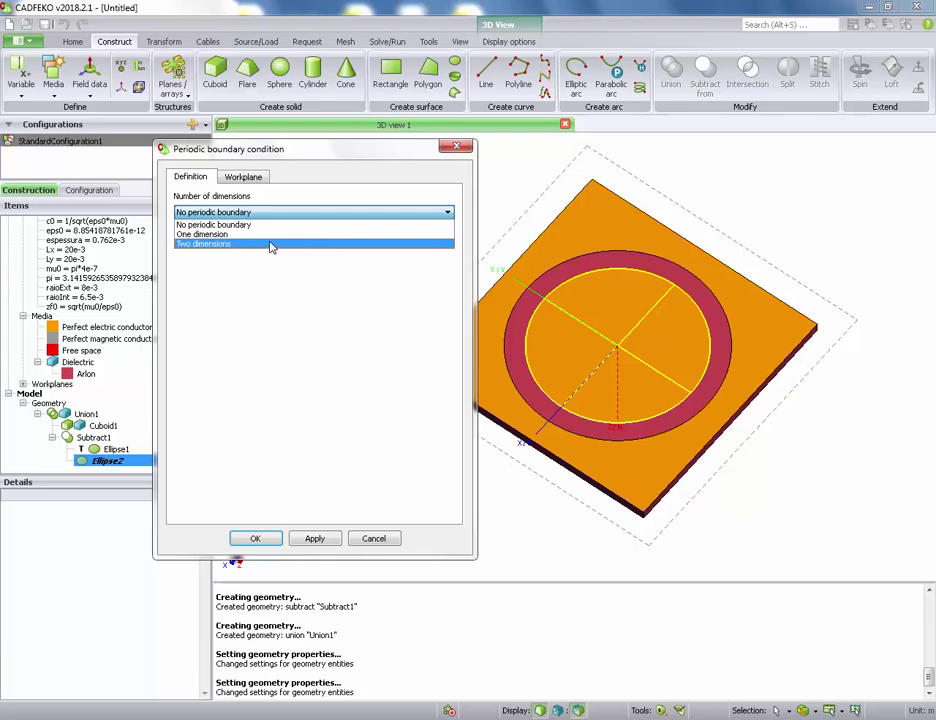
{"action": "left_click", "coordinate": [270, 246]}
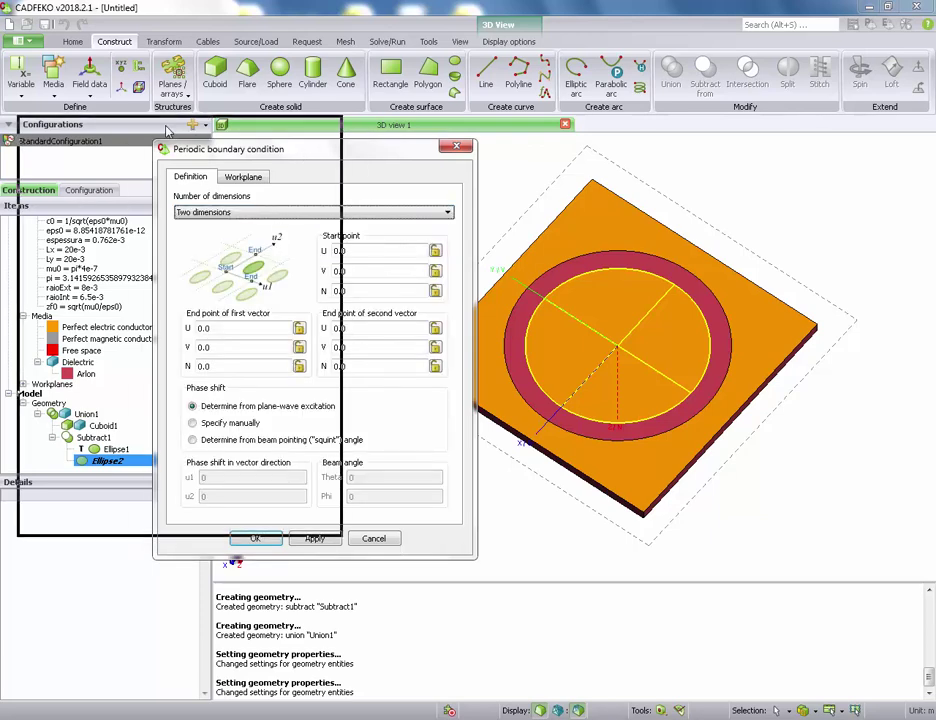
{"action": "middle_click_drag", "start_coordinate": [629, 476], "coordinate": [521, 420]}
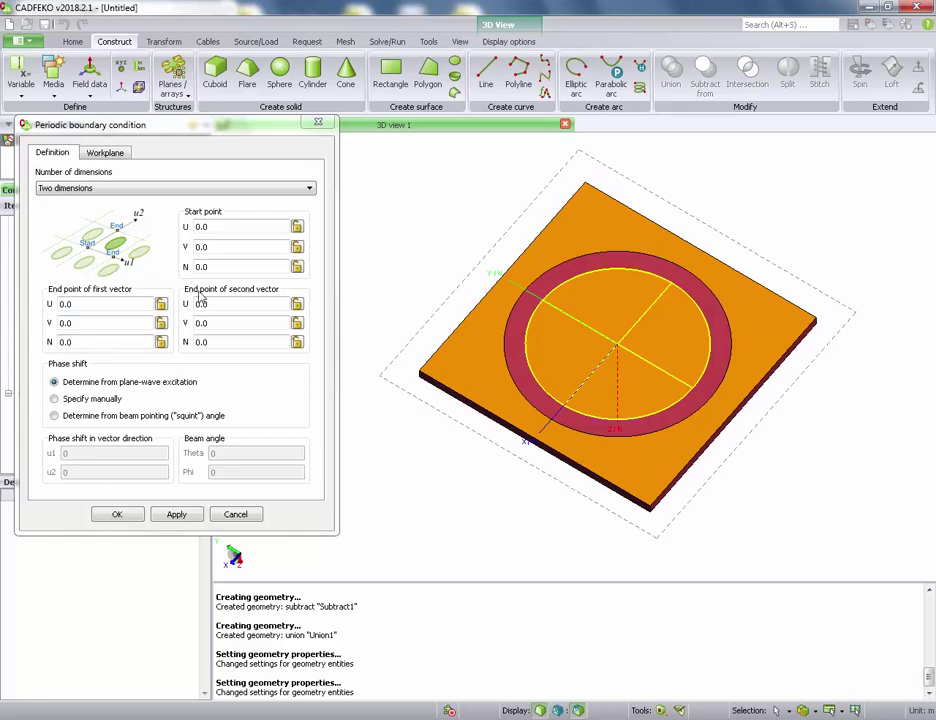
{"action": "left_click", "coordinate": [220, 228]}
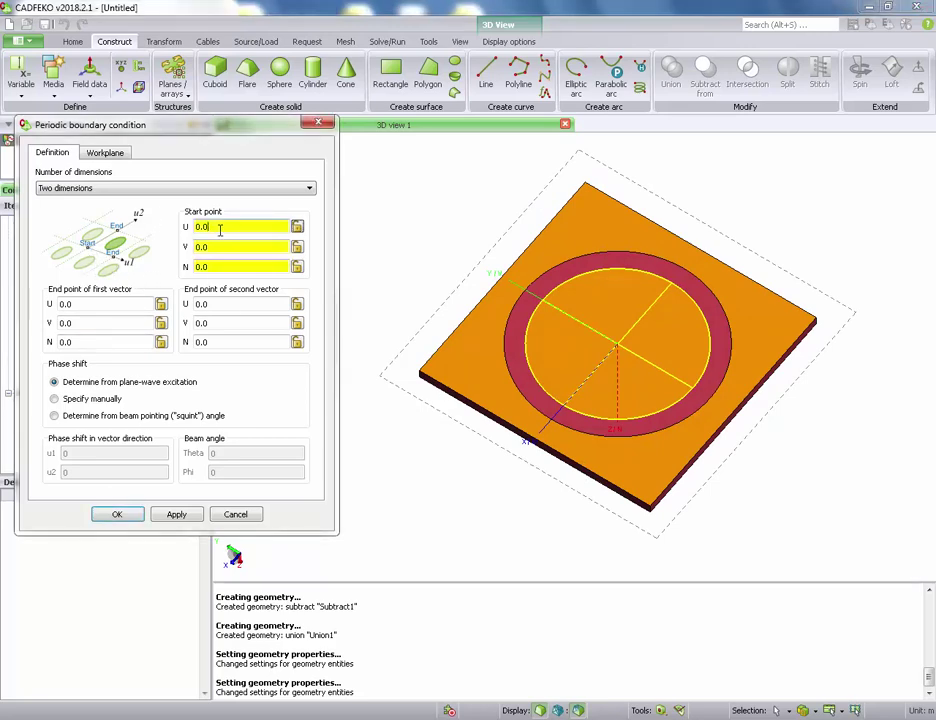
{"action": "left_click", "coordinate": [421, 373]}
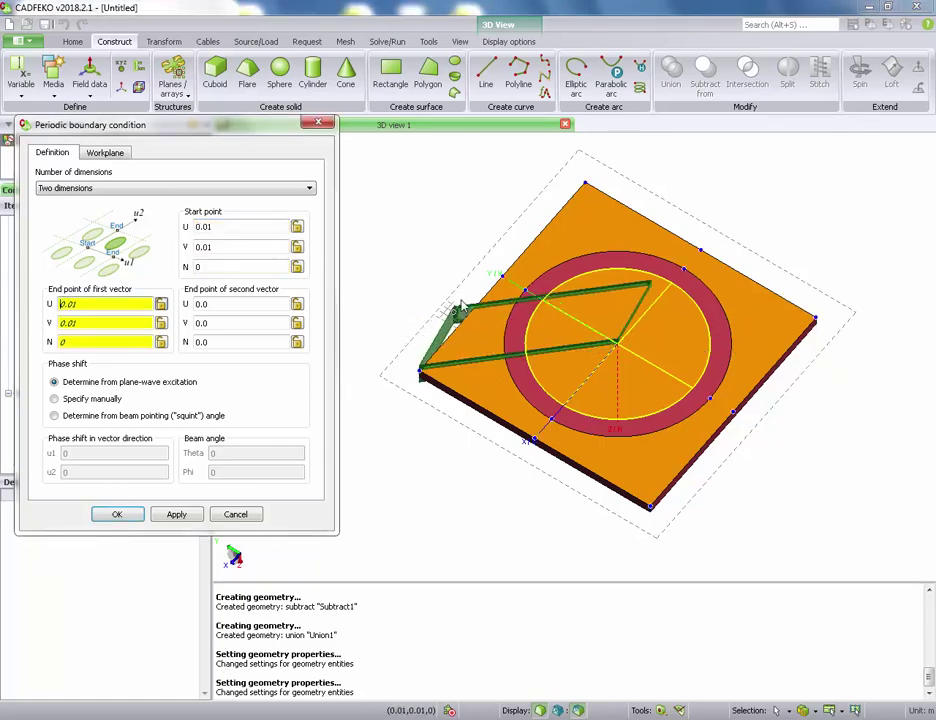
{"action": "left_click", "coordinate": [587, 189]}
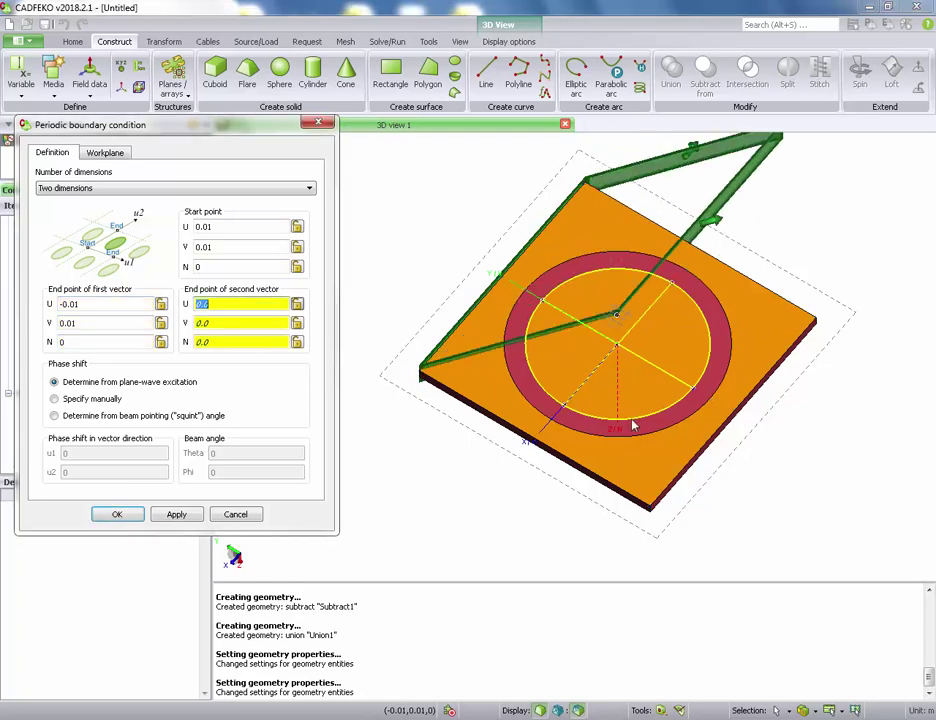
{"action": "left_click", "coordinate": [651, 510]}
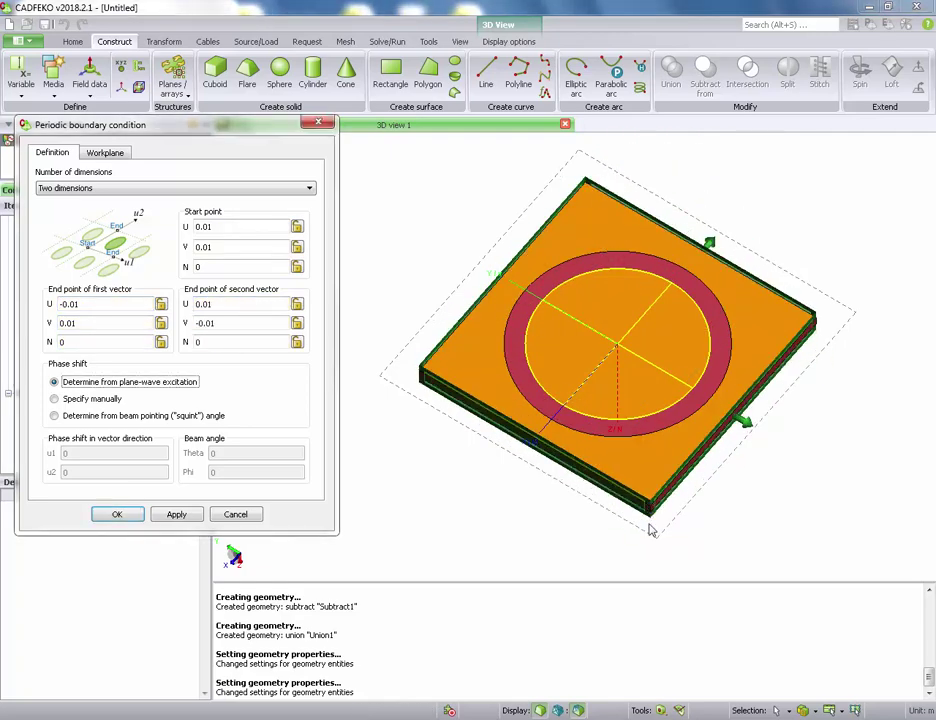
{"action": "left_click", "coordinate": [117, 515]}
Step: Set the solution frequency to linearly spaced discrete points from 4e9 to 8e9 Hz with 5 frequencies
{"action": "middle_click_drag", "start_coordinate": [470, 380], "coordinate": [578, 321]}
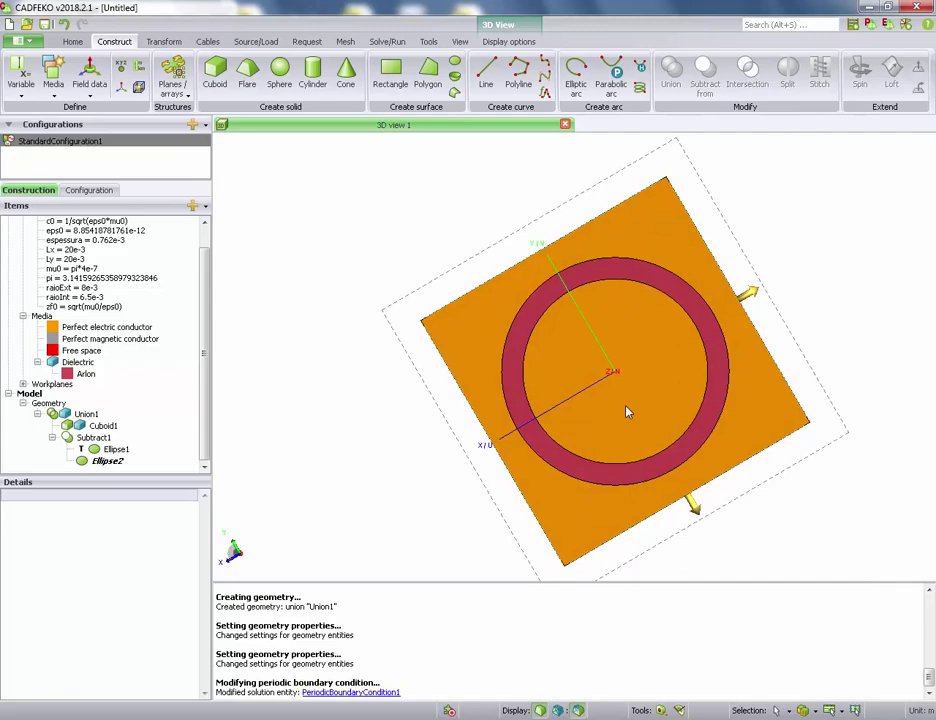
{"action": "middle_click_drag", "start_coordinate": [407, 329], "coordinate": [535, 330]}
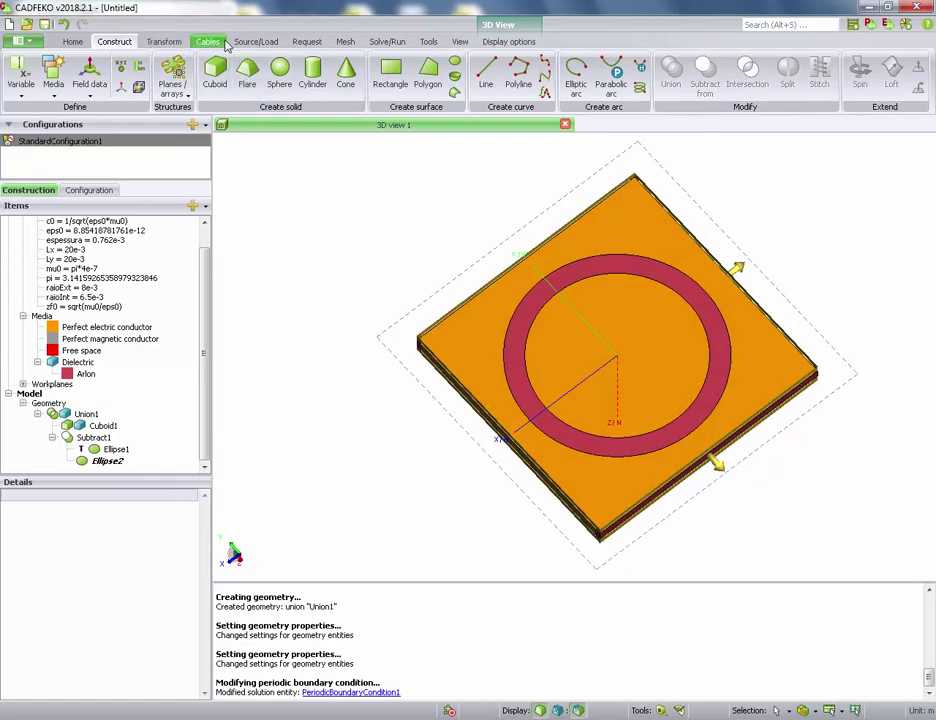
{"action": "left_click", "coordinate": [246, 43]}
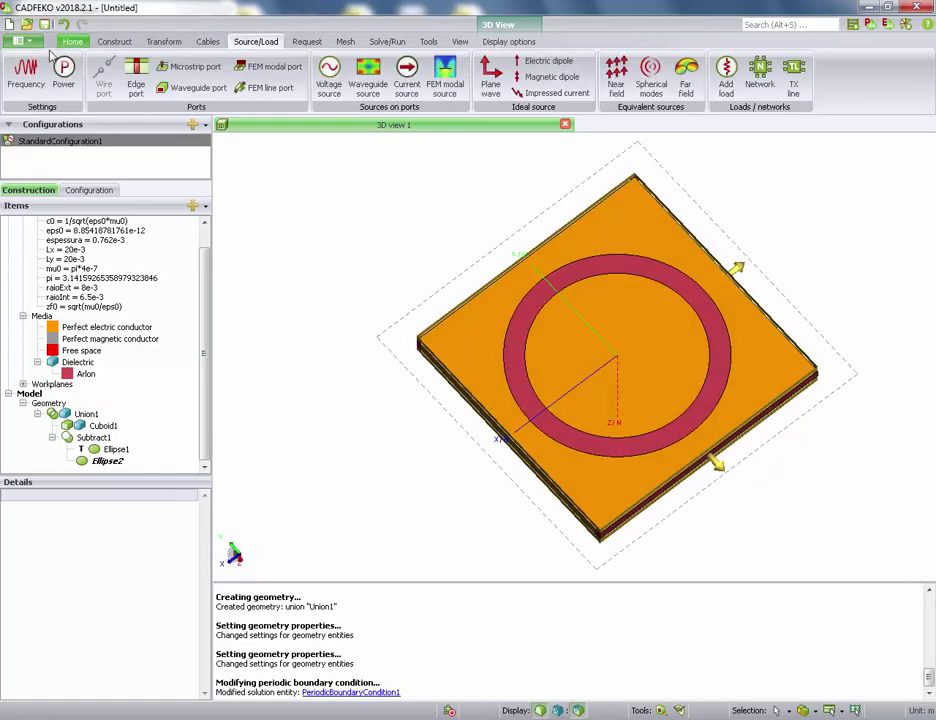
{"action": "left_click", "coordinate": [28, 74]}
{"action": "left_click", "coordinate": [128, 176]}
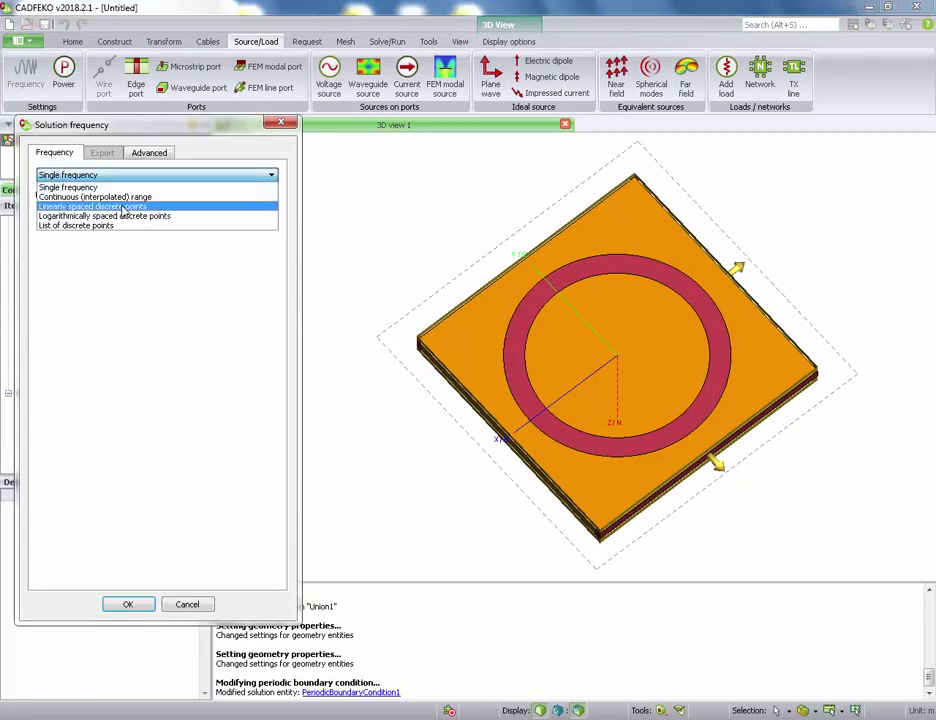
{"action": "left_click", "coordinate": [123, 208]}
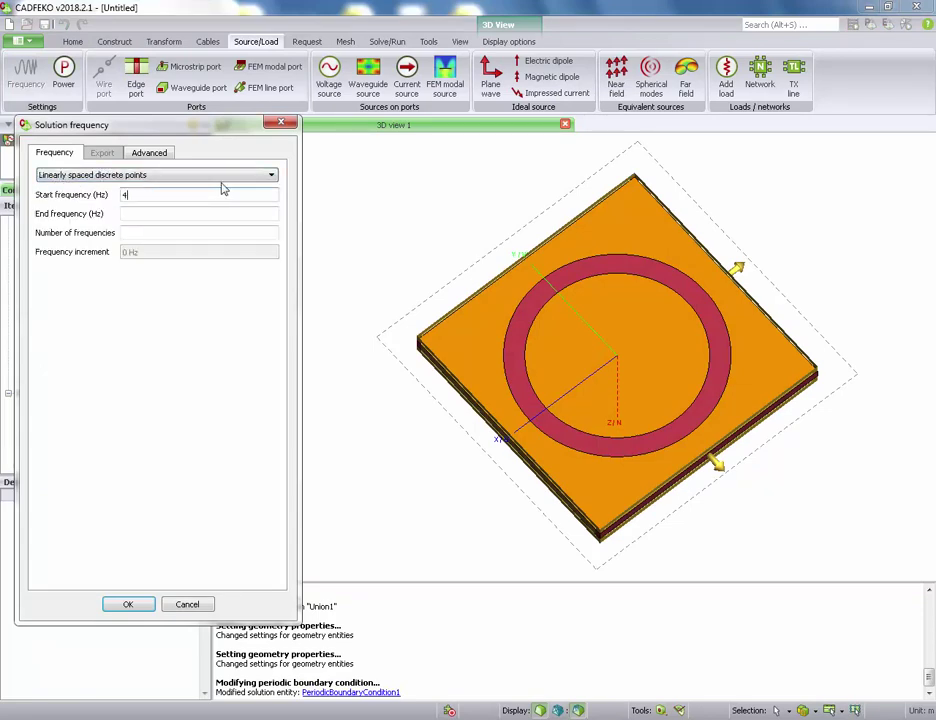
{"action": "key", "text": "Tab"}
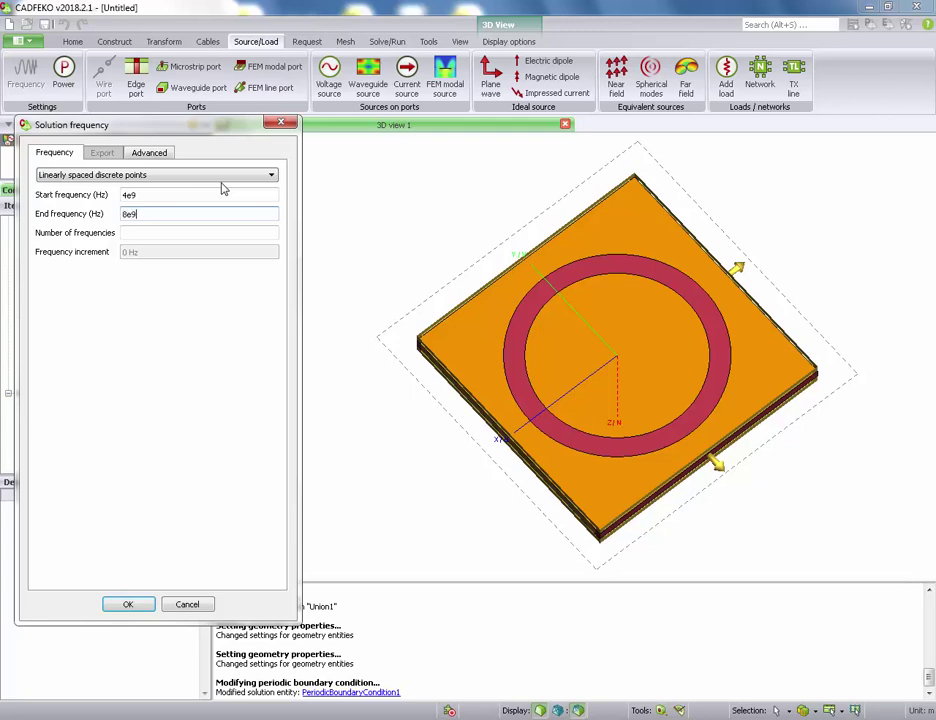
{"action": "left_click", "coordinate": [153, 235]}
{"action": "type", "text": "5"}
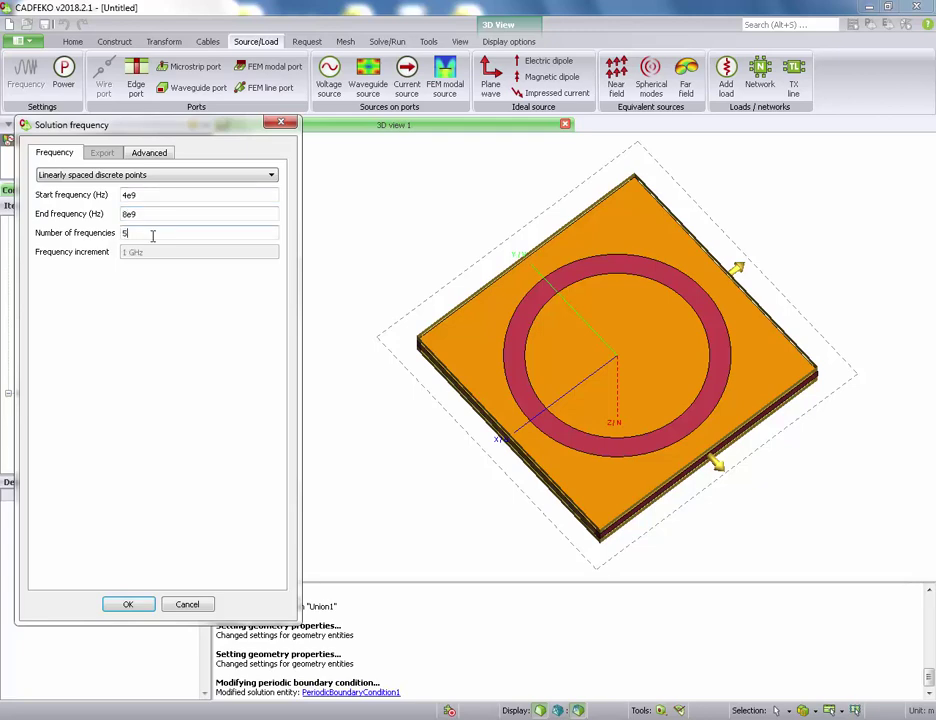
{"action": "left_click", "coordinate": [136, 606]}
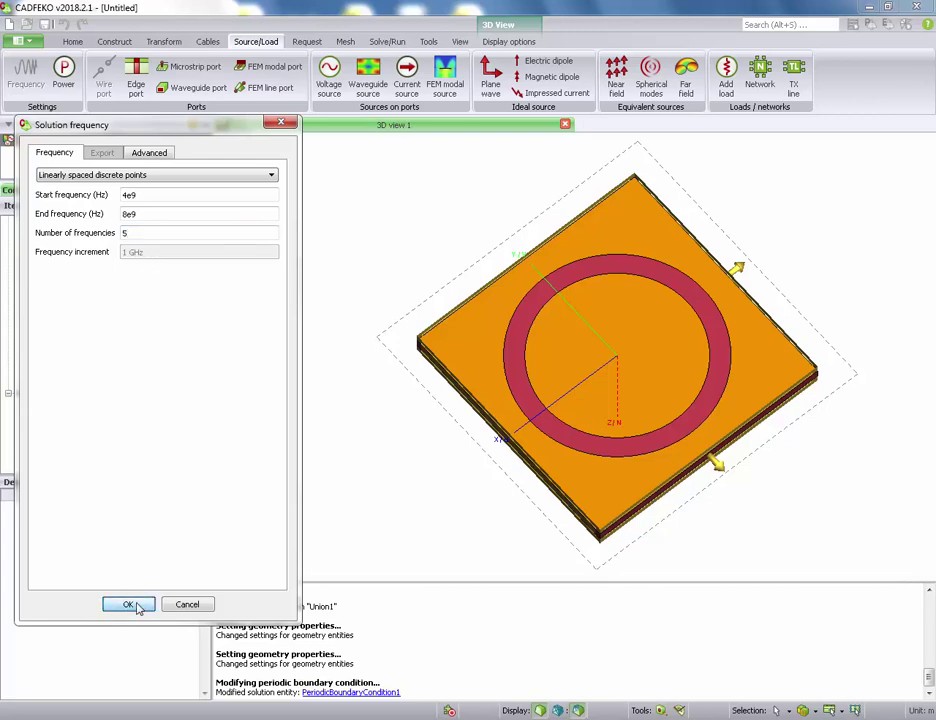
Step: Add a linearly polarised plane wave source of 1 V/m with a single incidence at theta 0 and phi 0
{"action": "left_click_drag", "start_coordinate": [437, 344], "coordinate": [385, 238]}
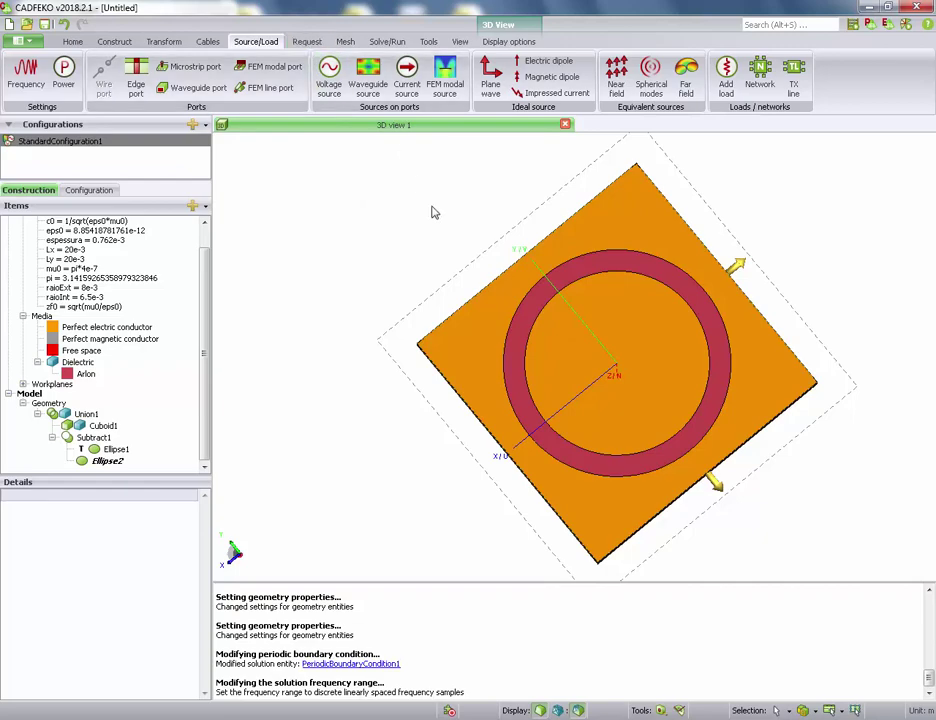
{"action": "left_click", "coordinate": [490, 78]}
{"action": "left_click_drag", "start_coordinate": [382, 219], "coordinate": [660, 375]}
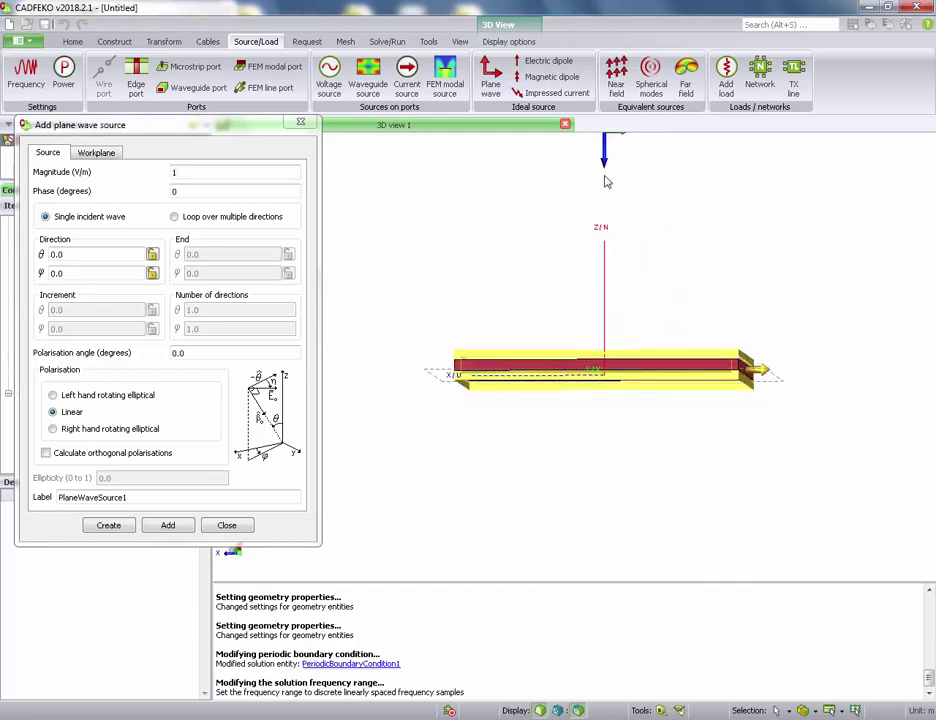
{"action": "left_click_drag", "start_coordinate": [560, 338], "coordinate": [575, 405]}
{"action": "left_click_drag", "start_coordinate": [606, 249], "coordinate": [568, 366]}
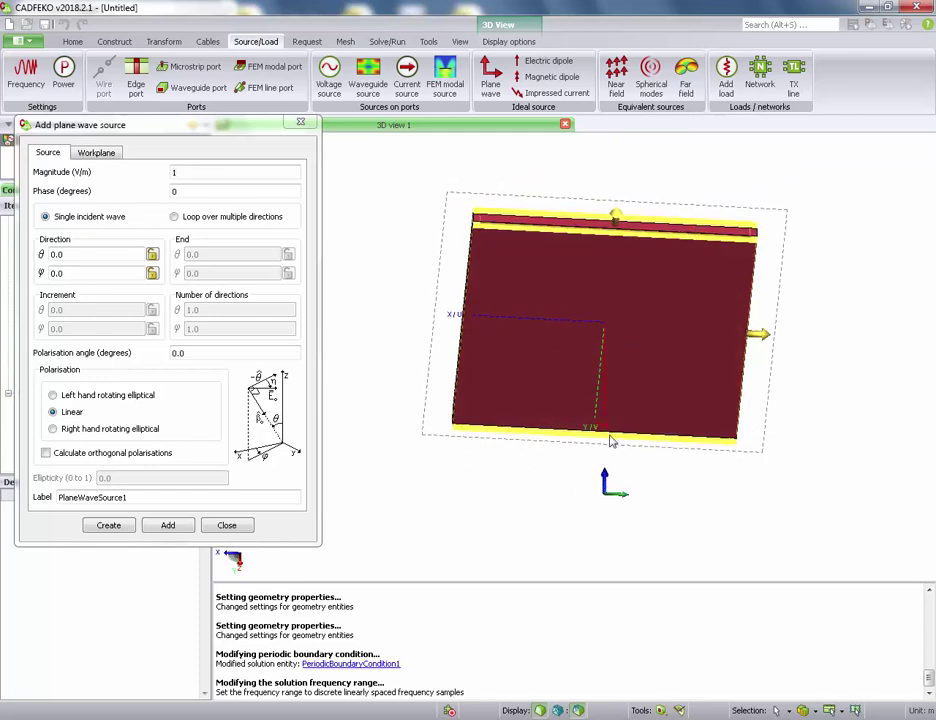
{"action": "left_click", "coordinate": [108, 525]}
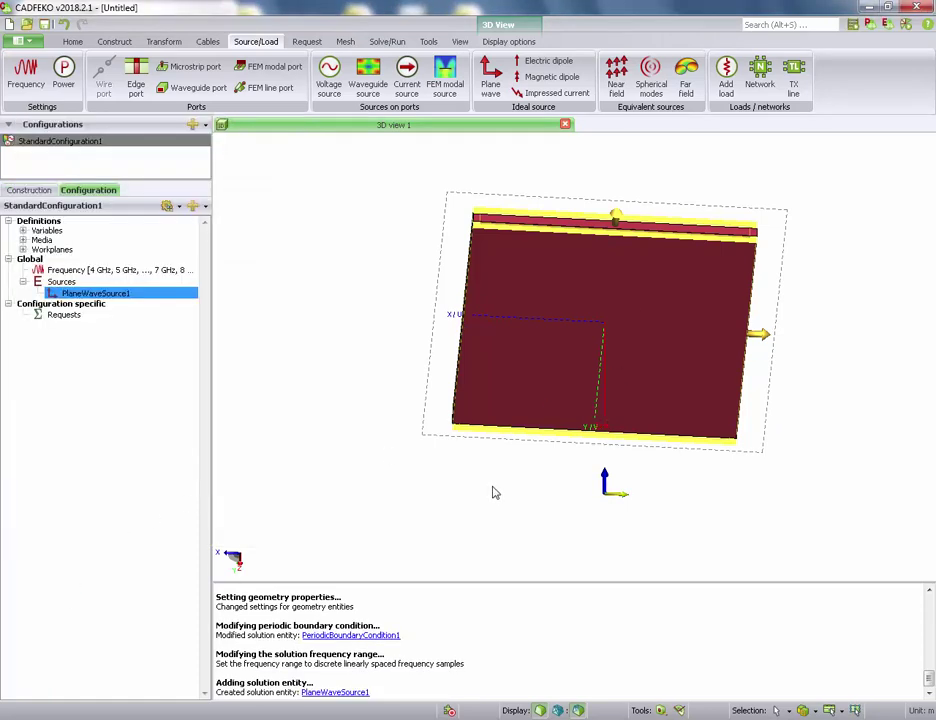
Step: Add a currents request to the standard configuration after checking the plane wave's direction relative to the unit cell
{"action": "left_click_drag", "start_coordinate": [590, 465], "coordinate": [490, 300]}
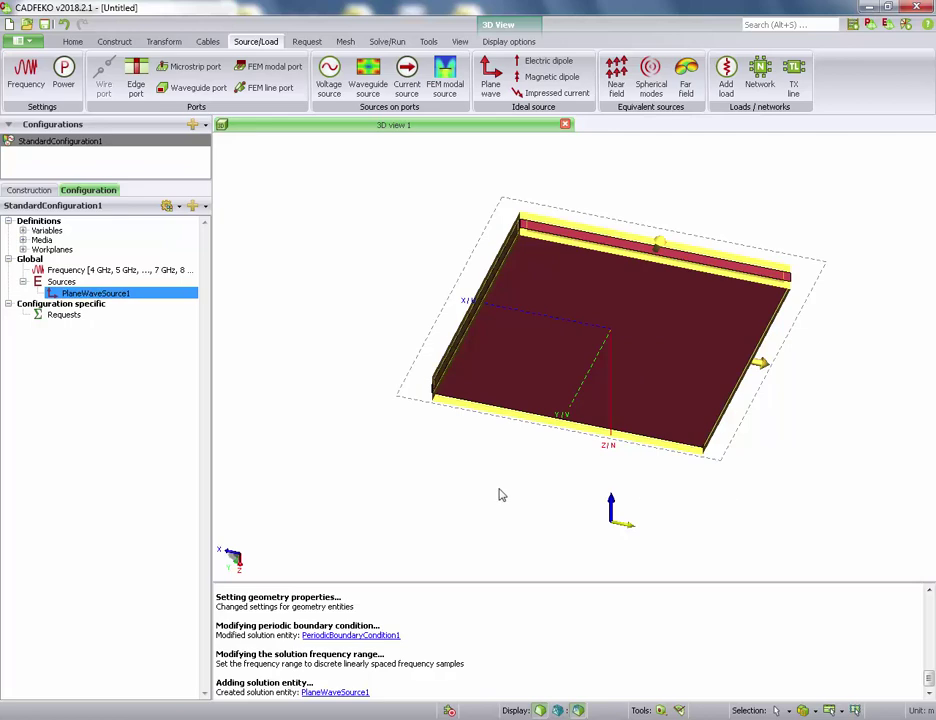
{"action": "left_click_drag", "start_coordinate": [580, 280], "coordinate": [620, 483]}
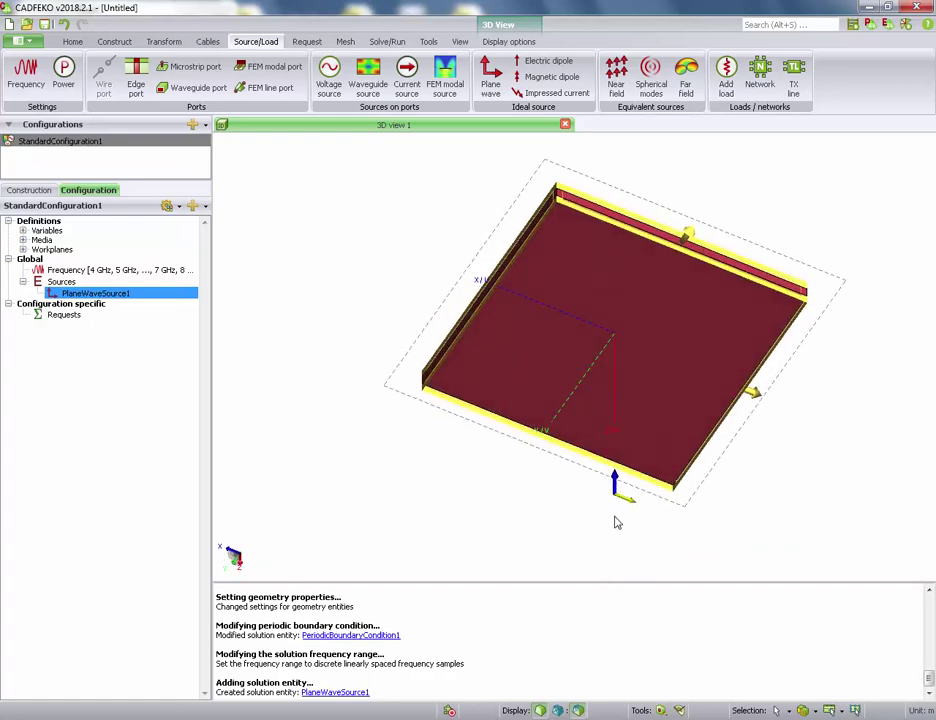
{"action": "left_click_drag", "start_coordinate": [670, 254], "coordinate": [628, 336]}
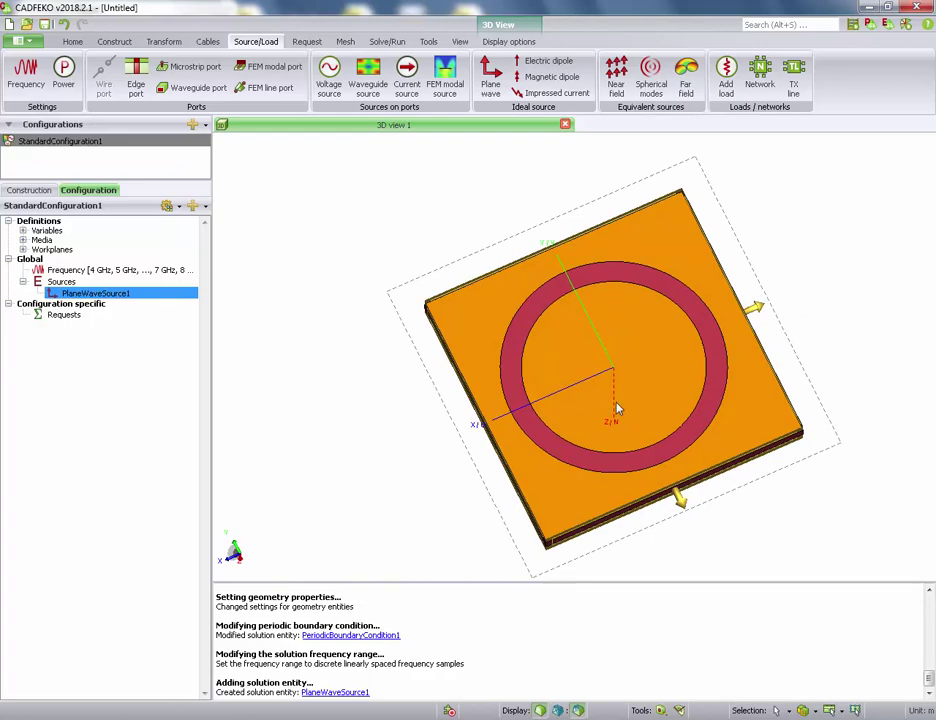
{"action": "left_click_drag", "start_coordinate": [628, 368], "coordinate": [539, 340]}
{"action": "left_click_drag", "start_coordinate": [385, 195], "coordinate": [452, 236]}
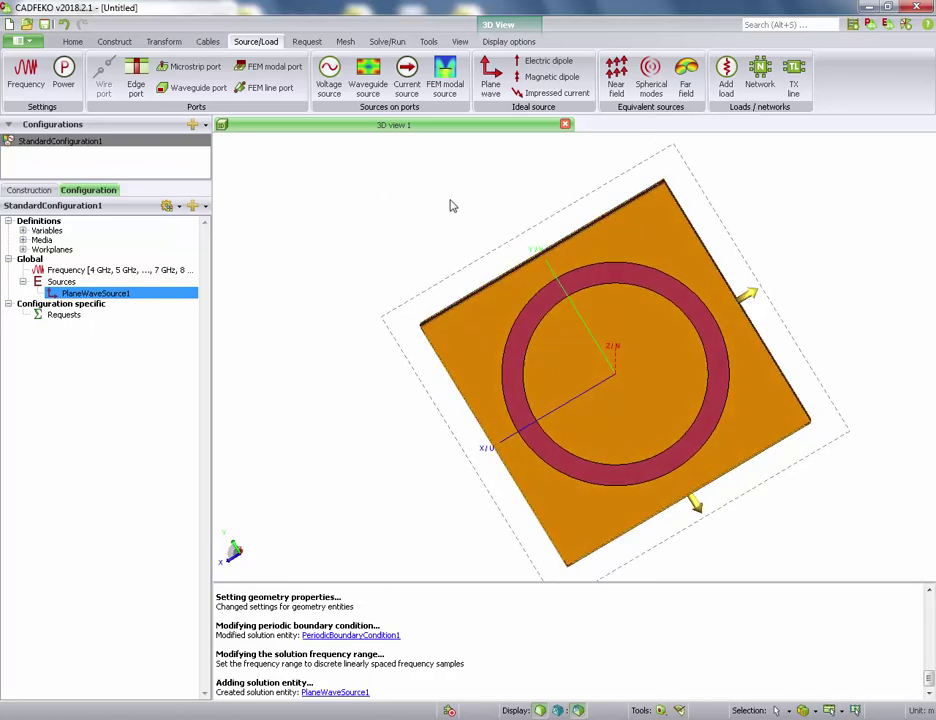
{"action": "left_click", "coordinate": [309, 42]}
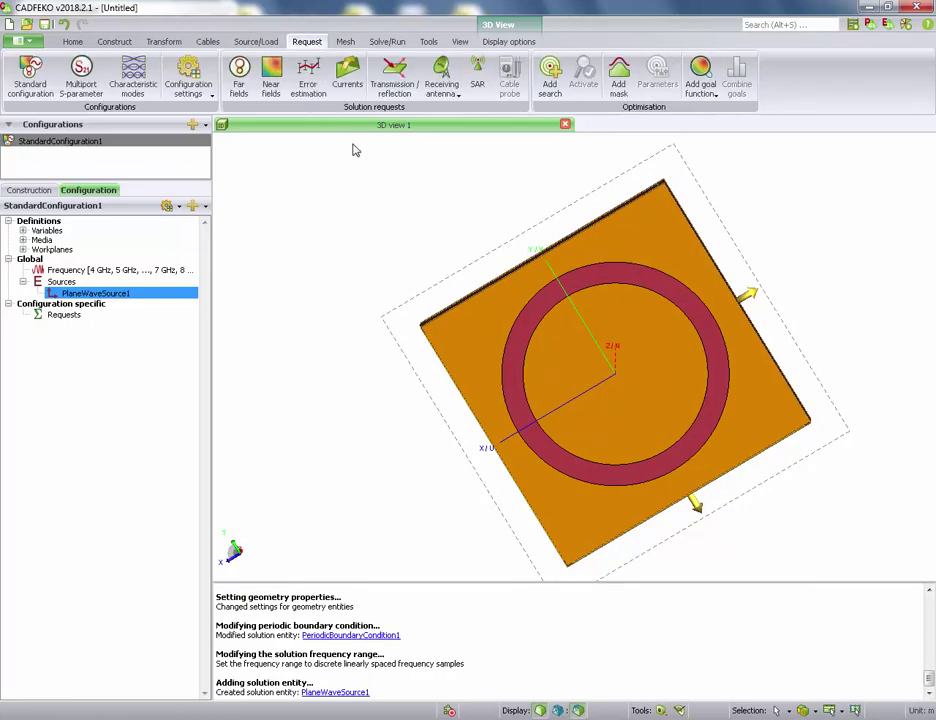
{"action": "left_click", "coordinate": [350, 78]}
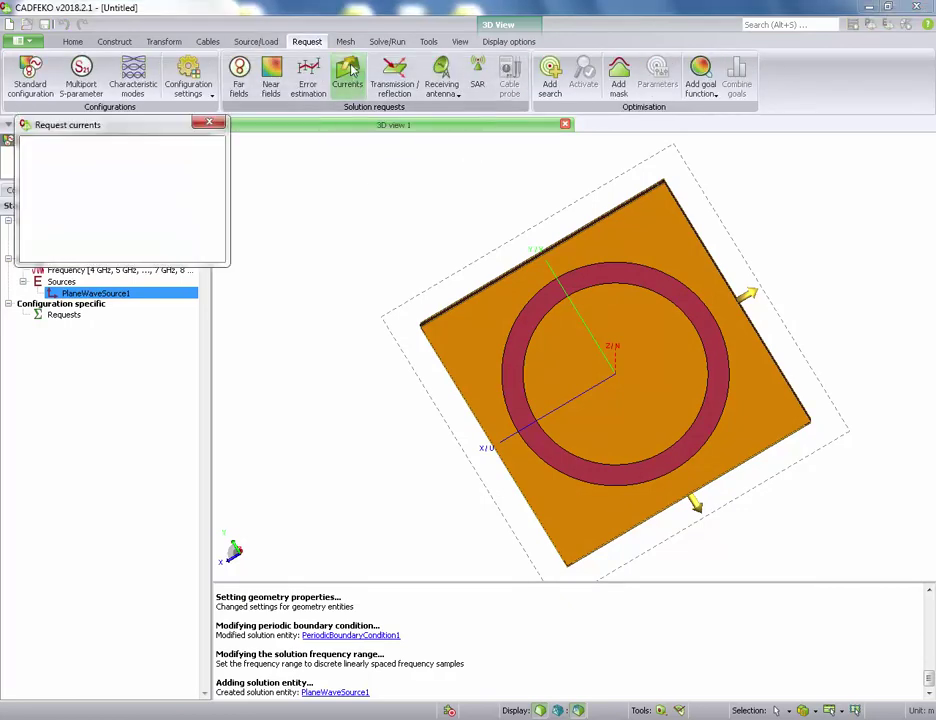
{"action": "left_click", "coordinate": [62, 302]}
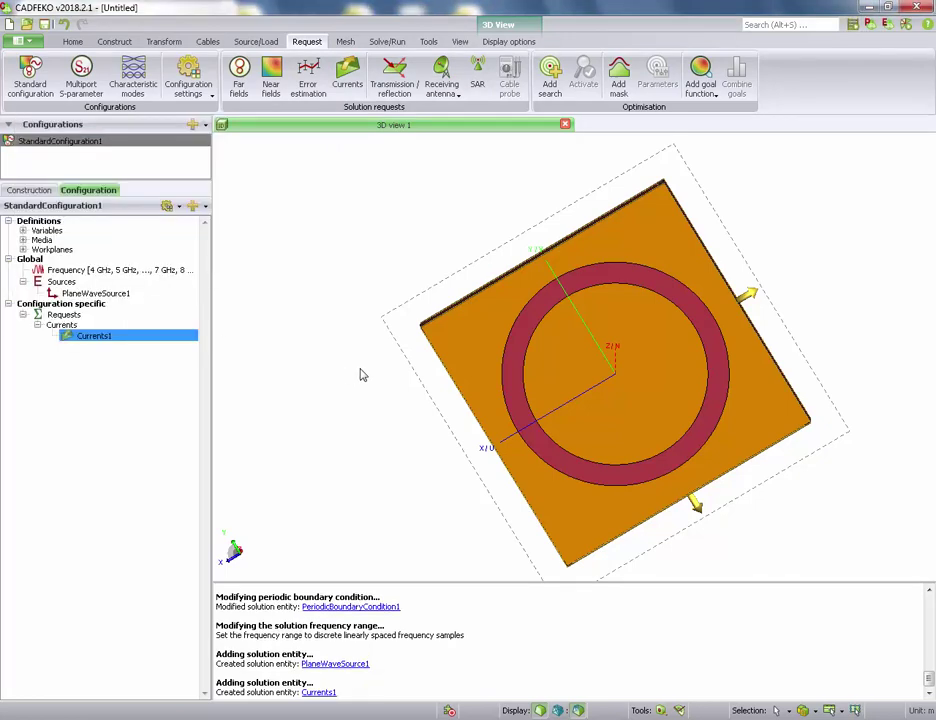
Step: Add a transmission/reflection coefficients request with its phase reference at (0, 0, 0), and save the project as FSS_JATM_v2
{"action": "left_click", "coordinate": [364, 370]}
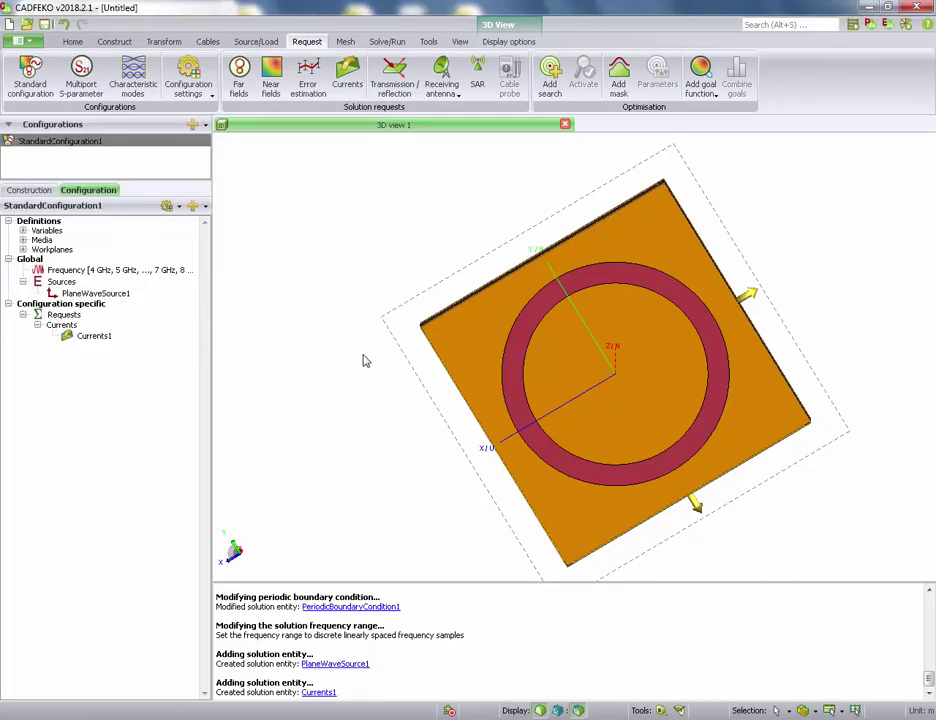
{"action": "left_click", "coordinate": [398, 79]}
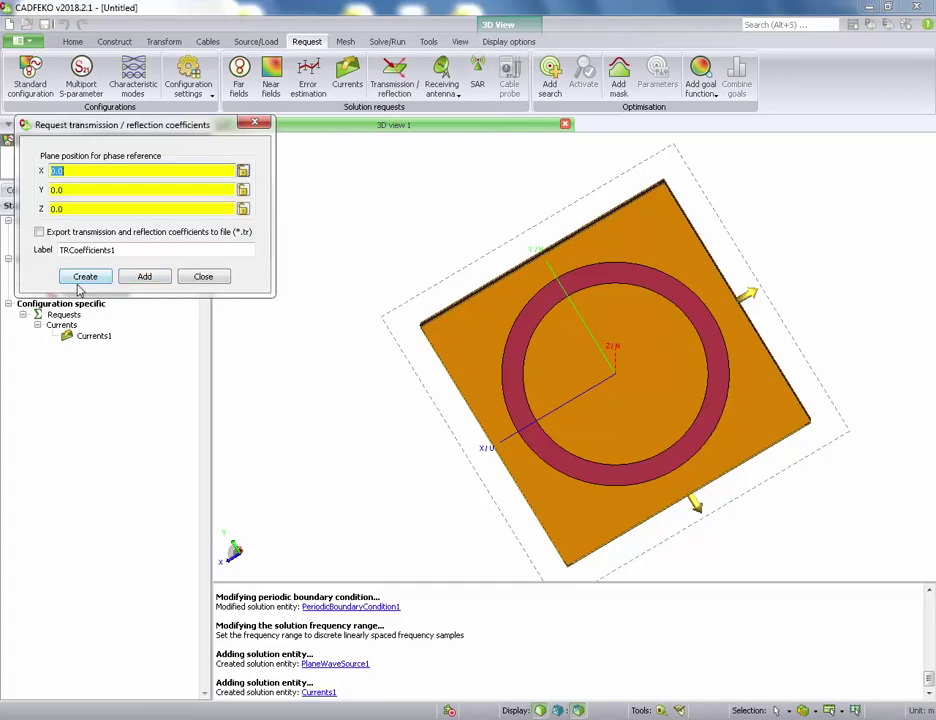
{"action": "left_click", "coordinate": [86, 274]}
{"action": "left_click_drag", "start_coordinate": [391, 251], "coordinate": [616, 215]}
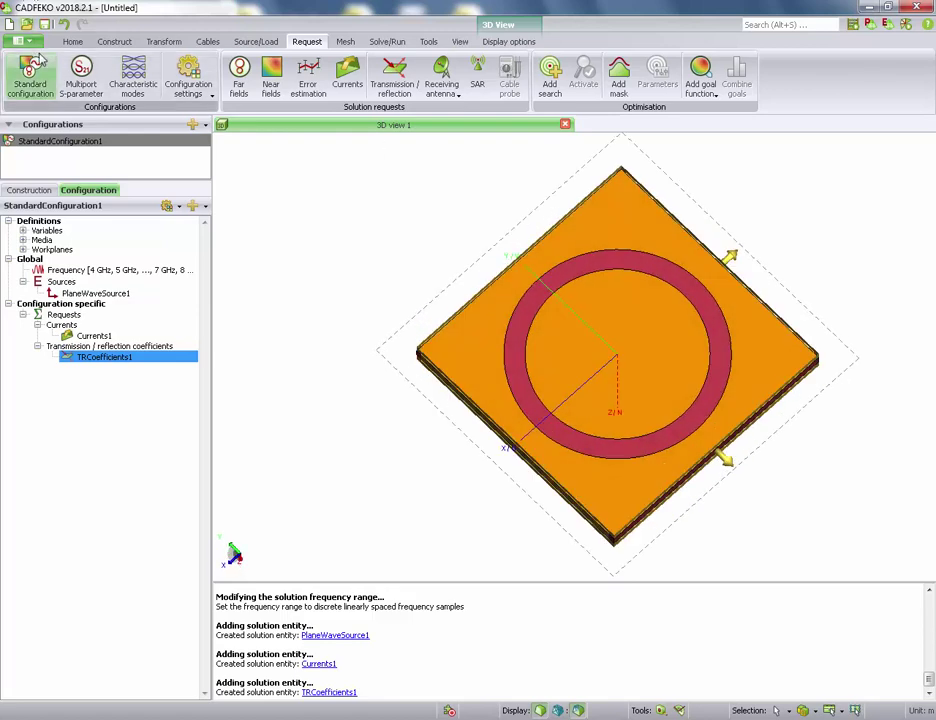
{"action": "left_click", "coordinate": [35, 44]}
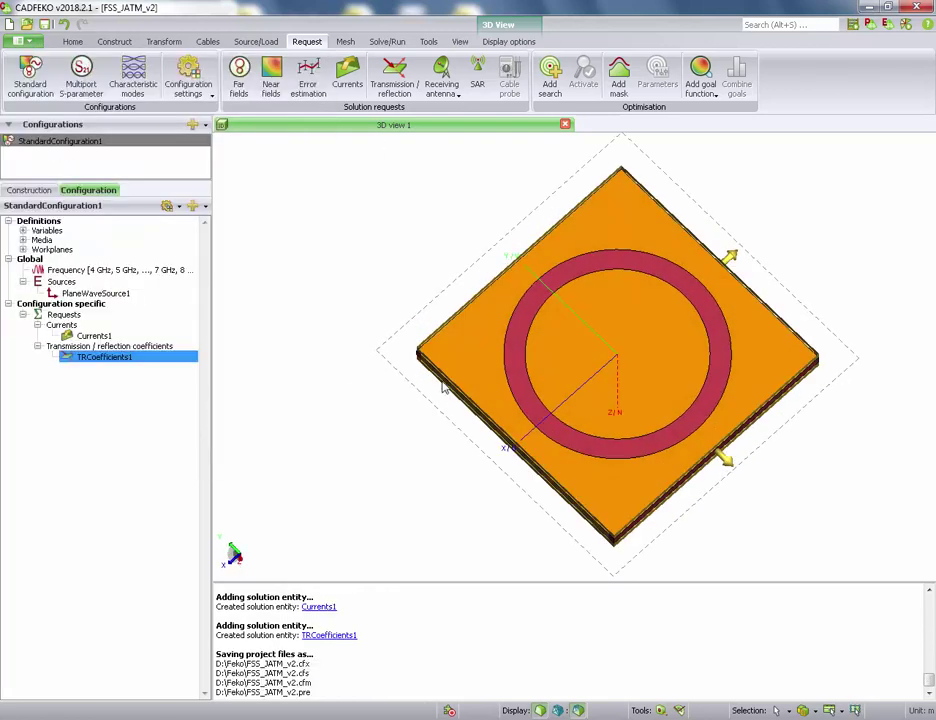
Step: Mesh the entire unit cell with the standard mesh size
{"action": "mouse_move", "coordinate": [455, 309]}
{"action": "left_mouse_down"}
{"action": "mouse_move", "coordinate": [434, 284]}
{"action": "mouse_move", "coordinate": [445, 251]}
{"action": "mouse_move", "coordinate": [437, 298]}
{"action": "mouse_move", "coordinate": [435, 257]}
{"action": "mouse_move", "coordinate": [441, 311]}
{"action": "mouse_move", "coordinate": [432, 224]}
{"action": "left_mouse_up"}
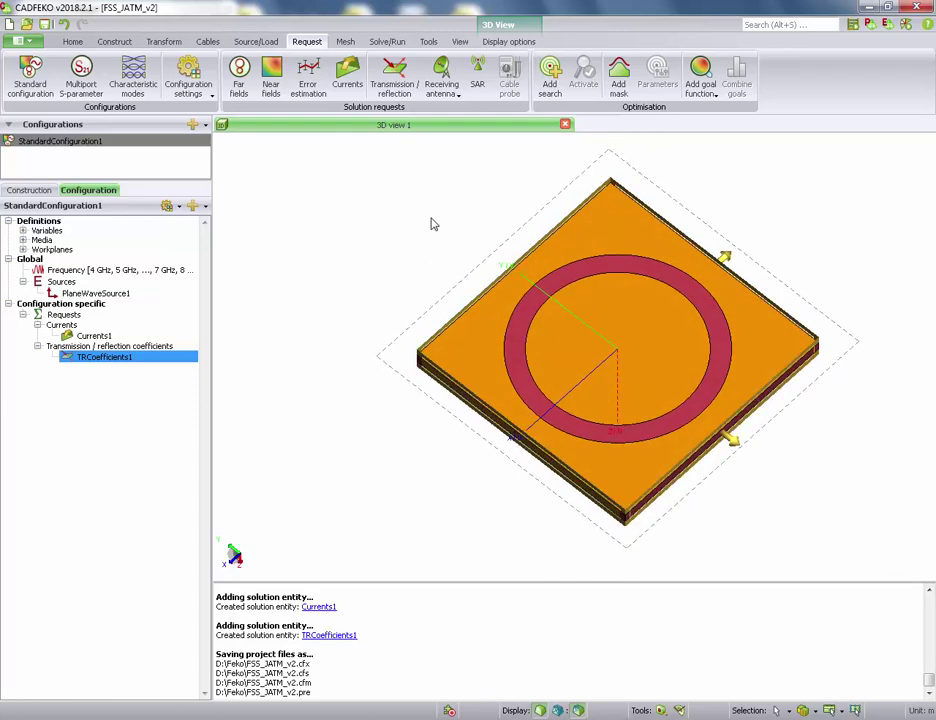
{"action": "left_click", "coordinate": [345, 41]}
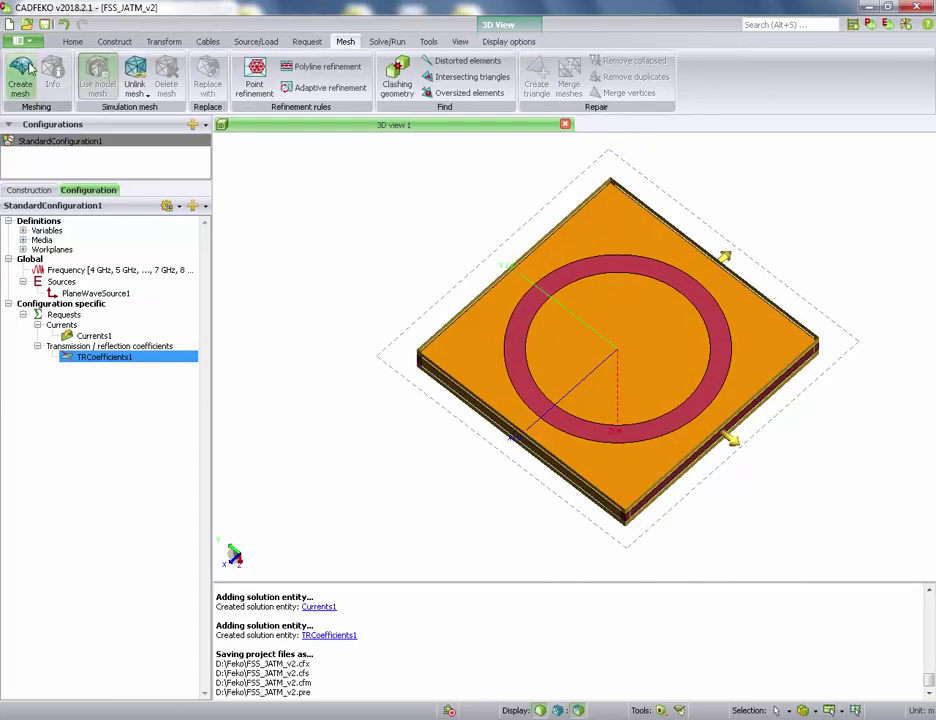
{"action": "left_click", "coordinate": [22, 75]}
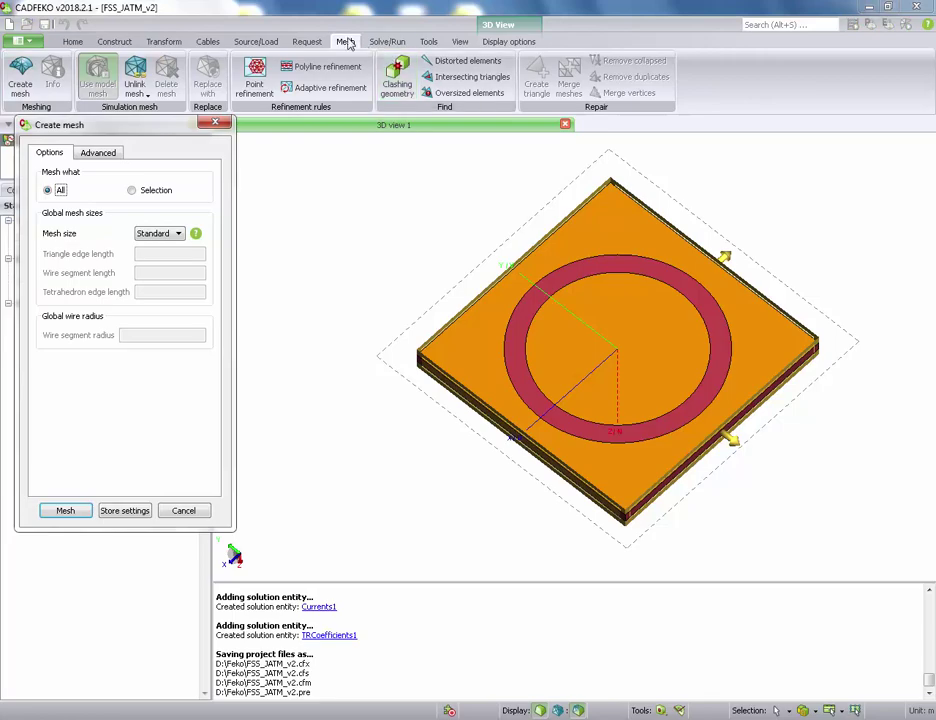
{"action": "left_click", "coordinate": [65, 510]}
{"action": "left_click_drag", "start_coordinate": [480, 410], "coordinate": [590, 407]}
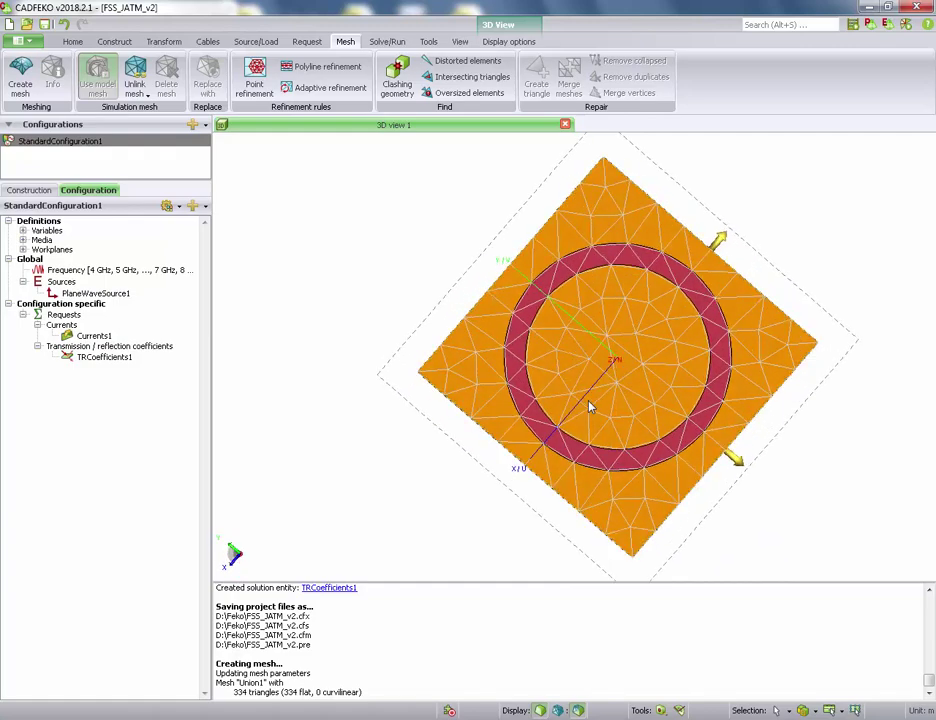
Step: Run the Feko solver on the meshed unit cell, saving the model first, and close the run window on completion
{"action": "left_click", "coordinate": [29, 190]}
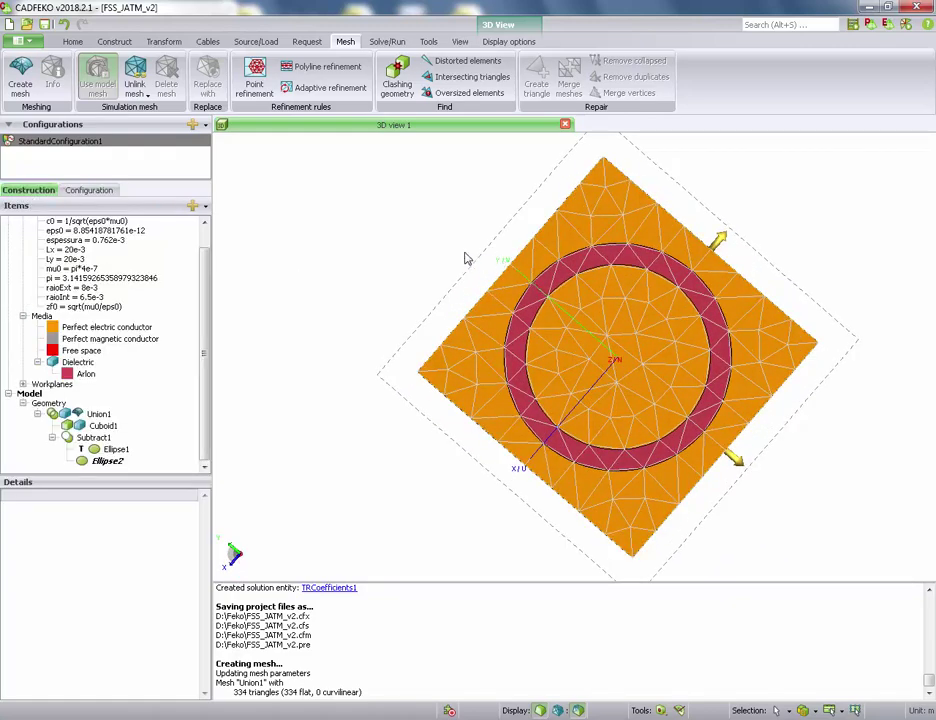
{"action": "left_click", "coordinate": [387, 43]}
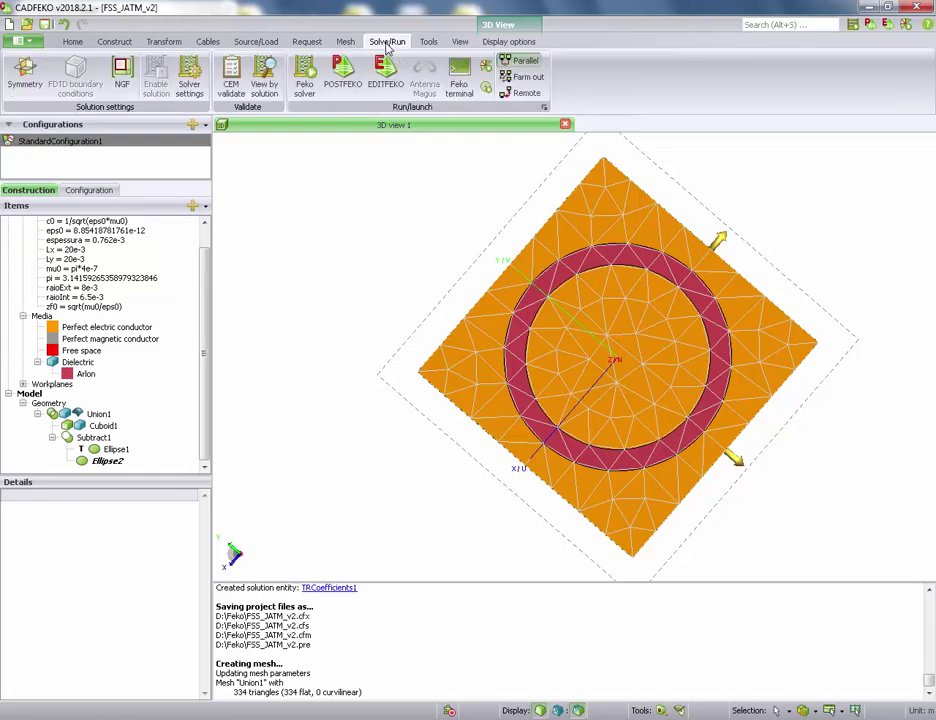
{"action": "left_click", "coordinate": [305, 78]}
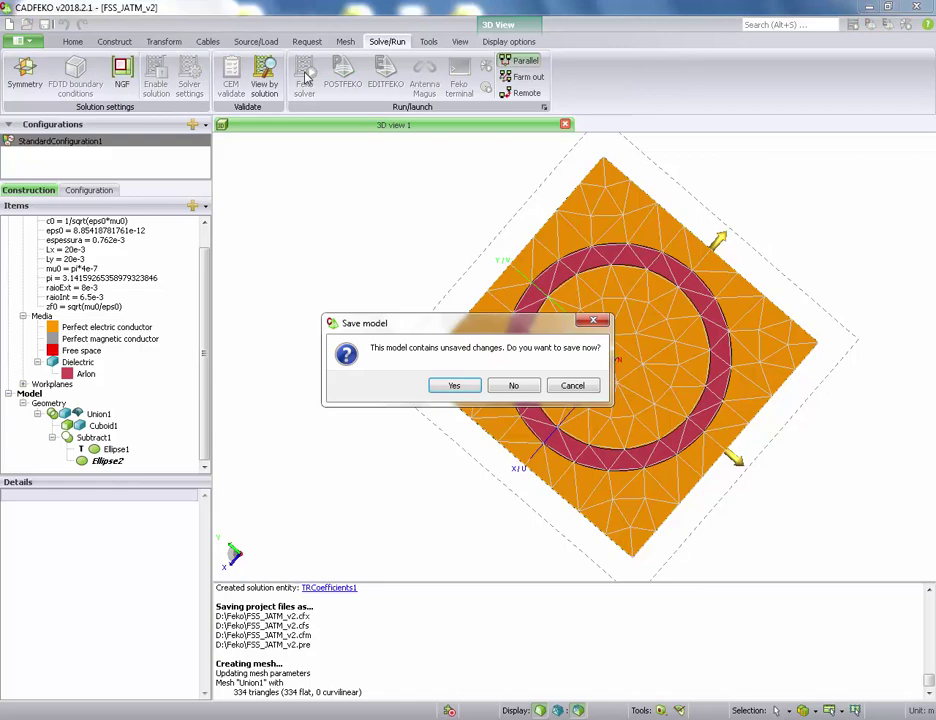
{"action": "left_click", "coordinate": [454, 385]}
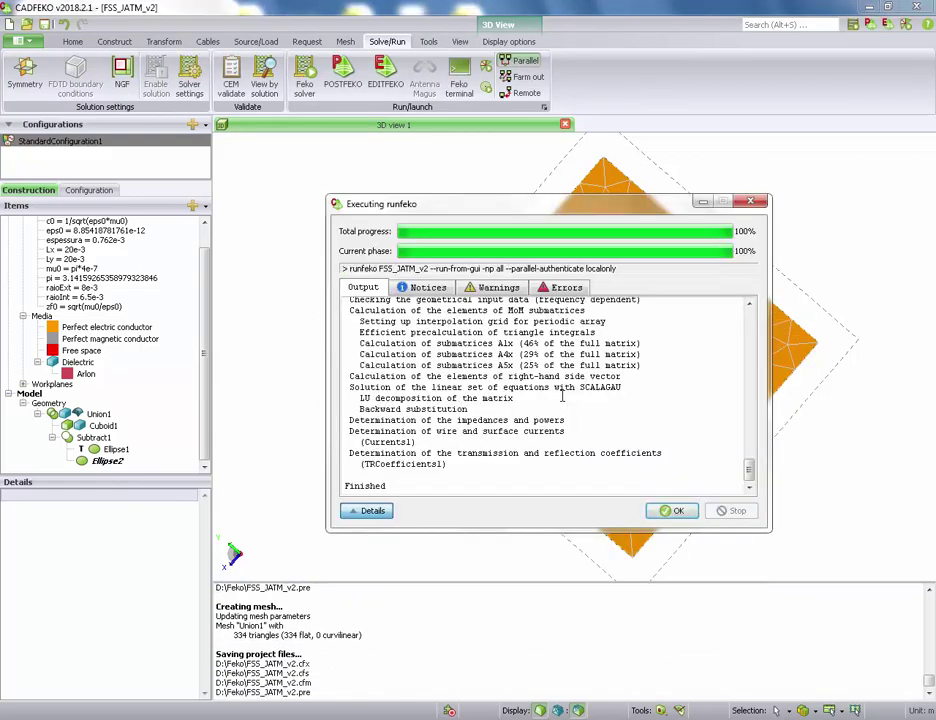
{"action": "left_click", "coordinate": [677, 511]}
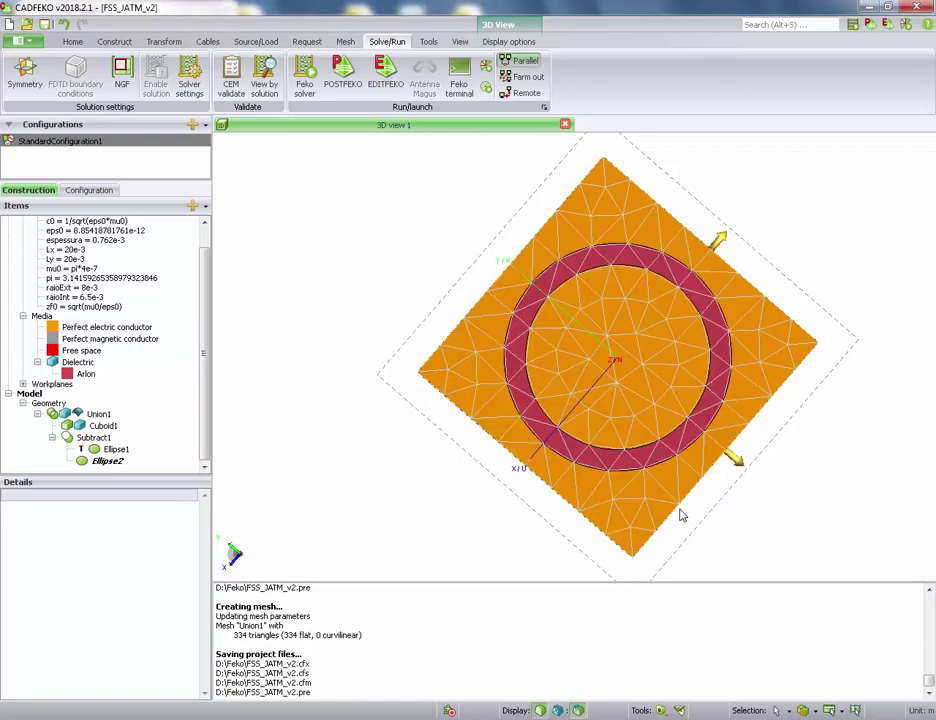
Step: Inspect the meshed cell from both sides and consult the unit cell and constructed FSS array figures in 629-3610-1-PB.pdf
{"action": "left_click_drag", "start_coordinate": [643, 352], "coordinate": [630, 207]}
{"action": "left_click_drag", "start_coordinate": [610, 405], "coordinate": [625, 382]}
{"action": "left_click_drag", "start_coordinate": [478, 196], "coordinate": [491, 284]}
{"action": "left_click_drag", "start_coordinate": [767, 412], "coordinate": [614, 370]}
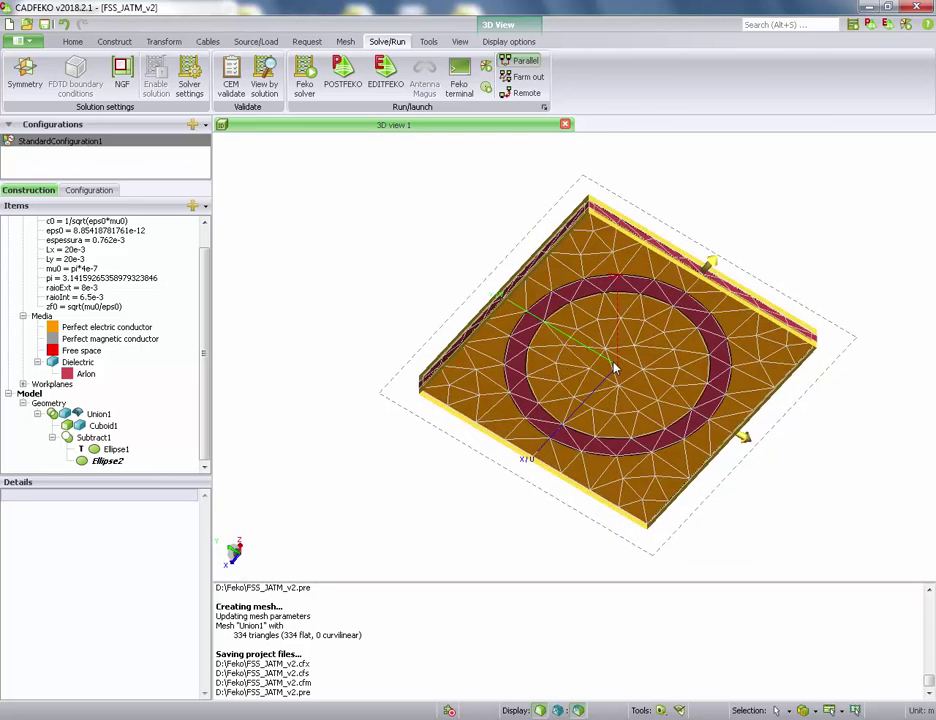
{"action": "scroll", "coordinate": [614, 370], "scroll_direction": "down", "scroll_amount": 4}
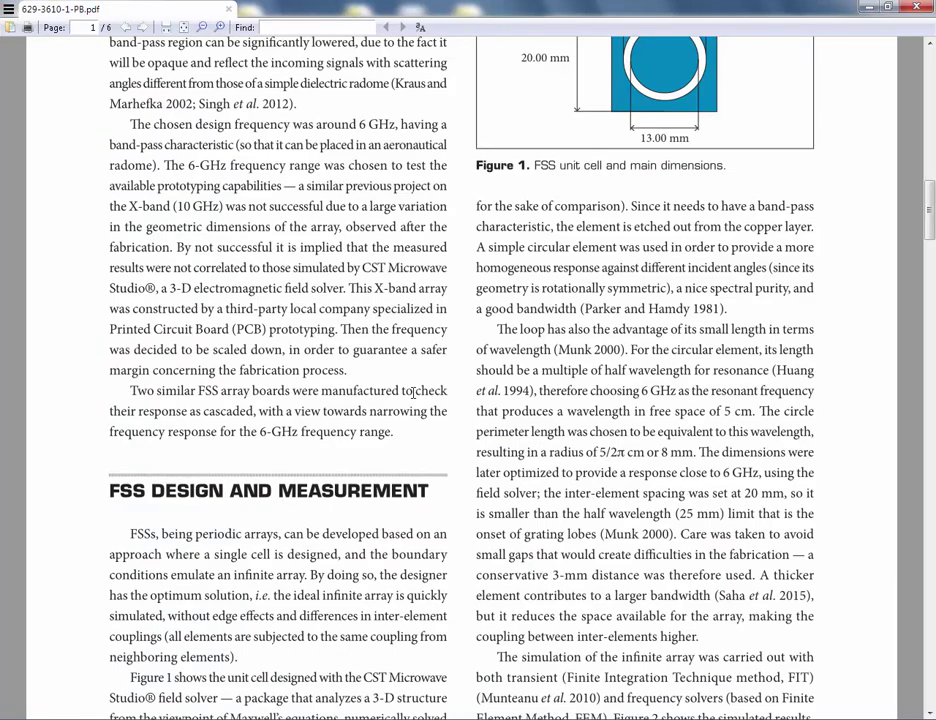
{"action": "scroll", "coordinate": [413, 392], "scroll_direction": "down", "scroll_amount": 3, "text": "ctrl"}
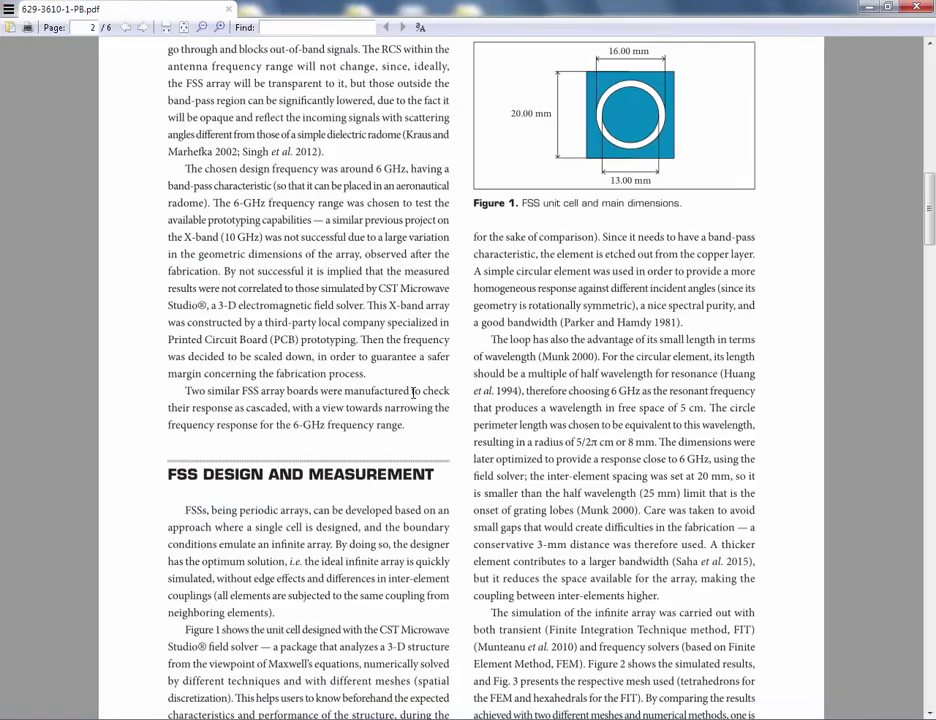
{"action": "scroll", "coordinate": [413, 392], "scroll_direction": "down", "scroll_amount": 5}
{"action": "scroll", "coordinate": [413, 393], "scroll_direction": "up", "scroll_amount": 3, "text": "ctrl"}
{"action": "scroll", "coordinate": [413, 392], "scroll_direction": "down", "scroll_amount": 10}
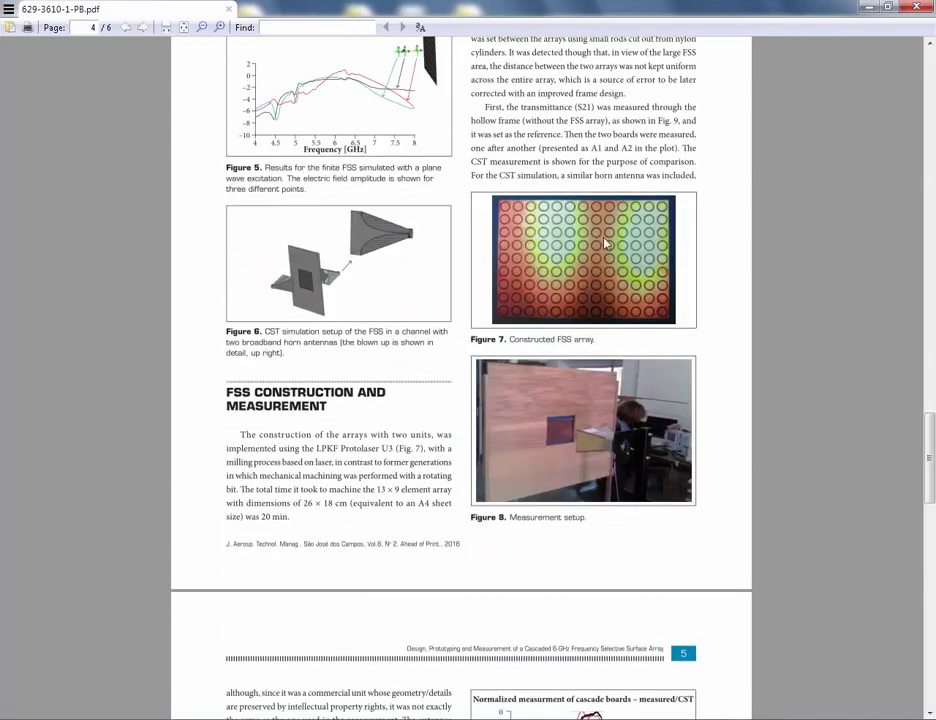
{"action": "scroll", "coordinate": [608, 261], "scroll_direction": "up", "scroll_amount": 3, "text": "ctrl"}
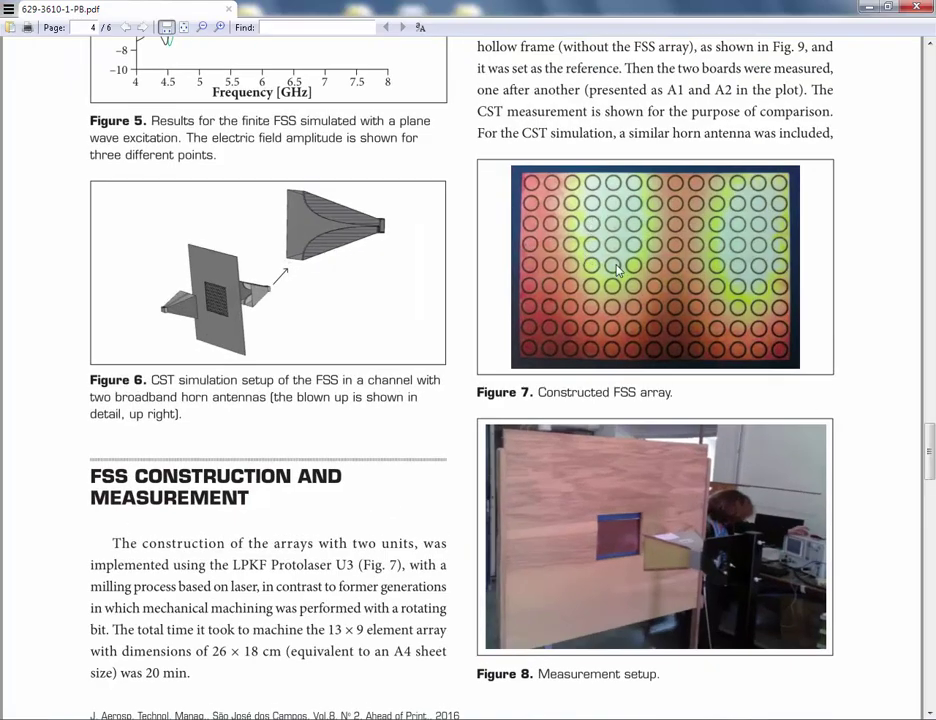
{"action": "scroll", "coordinate": [617, 270], "scroll_direction": "down", "scroll_amount": 3, "text": "ctrl"}
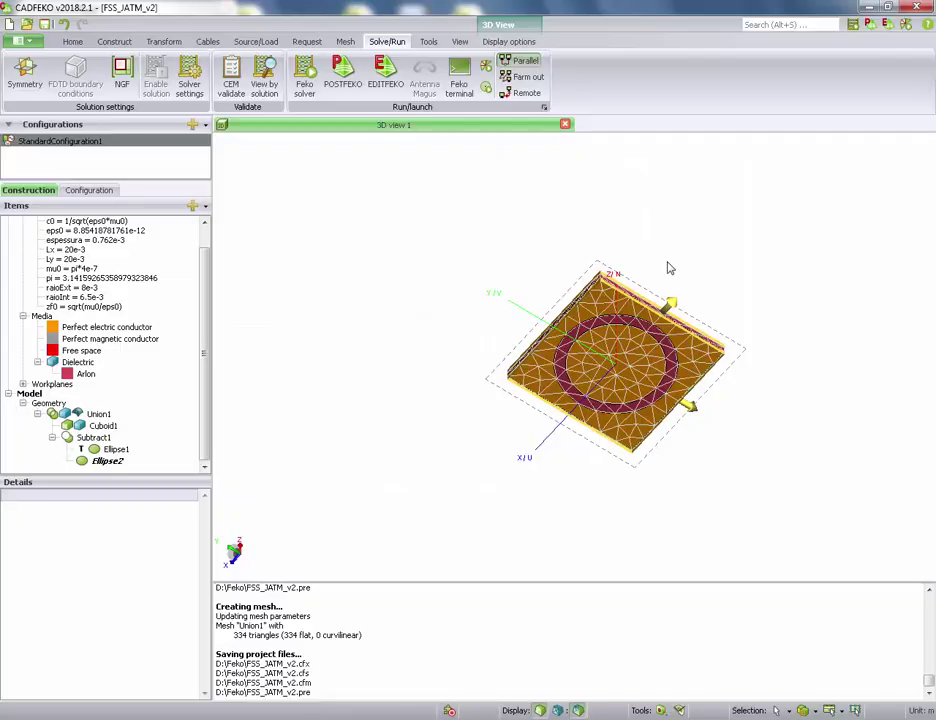
Step: Open the results in POSTFEKO and plot the total reflection coefficient against frequency on a new Cartesian graph in dB
{"action": "left_click_drag", "start_coordinate": [668, 265], "coordinate": [593, 295]}
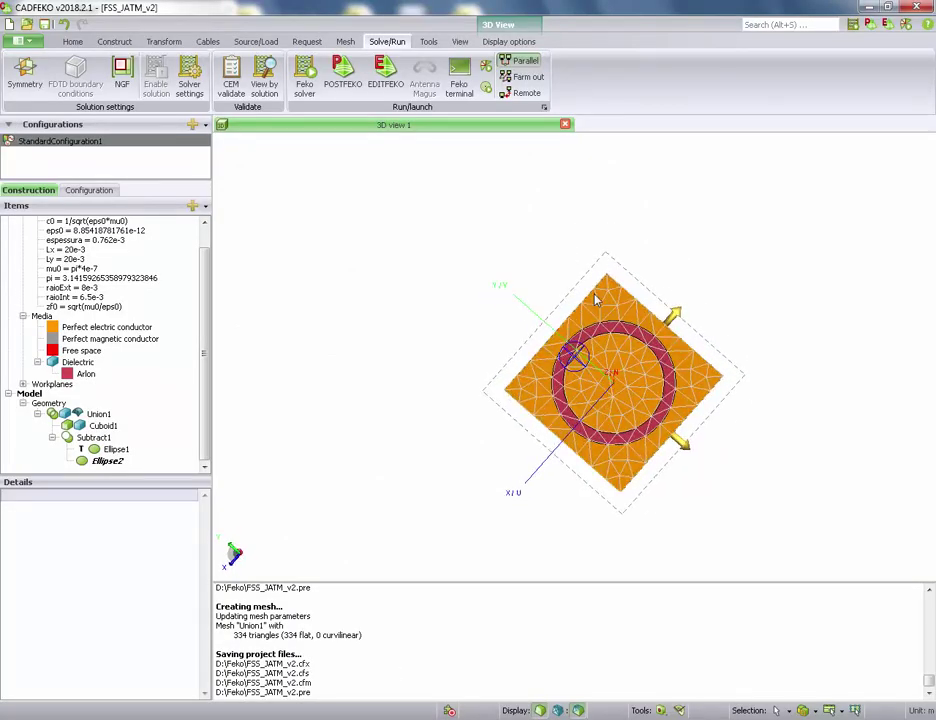
{"action": "left_click", "coordinate": [345, 68]}
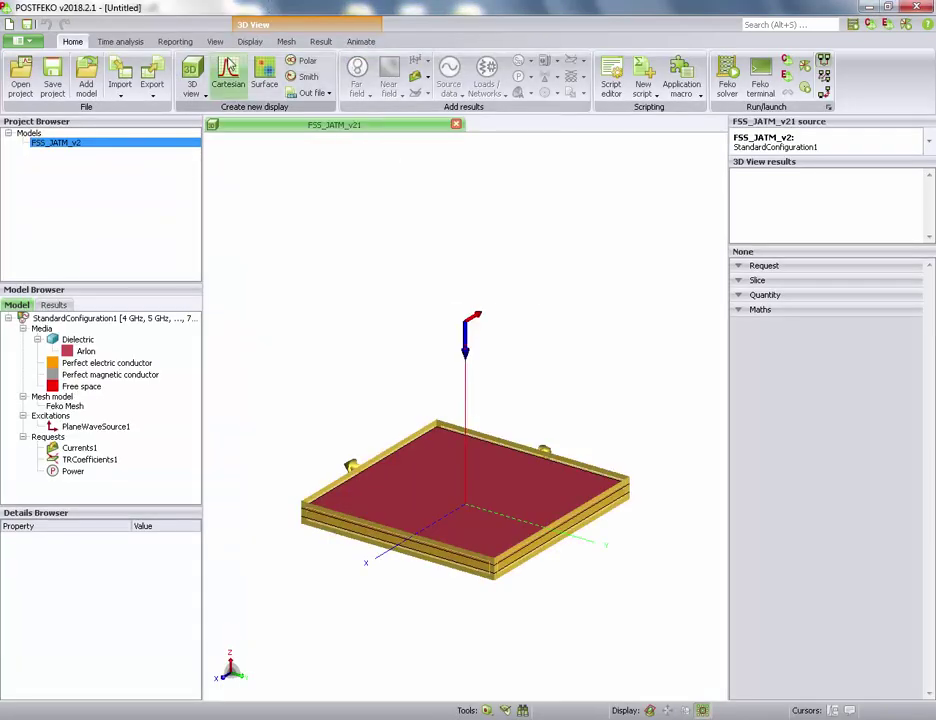
{"action": "left_click", "coordinate": [228, 72]}
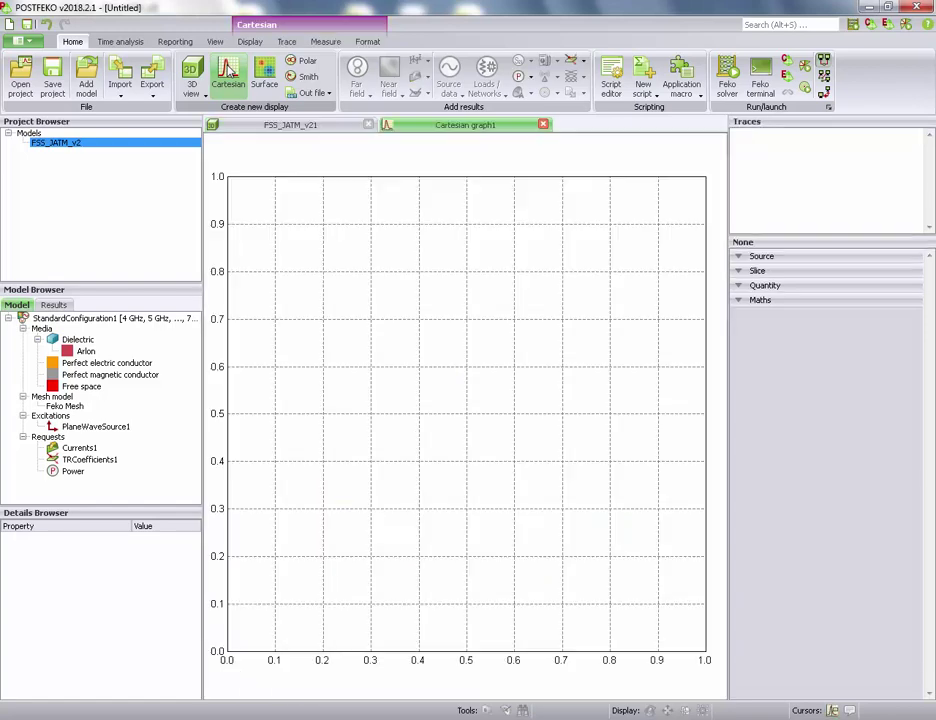
{"action": "left_click_drag", "start_coordinate": [90, 460], "coordinate": [424, 480]}
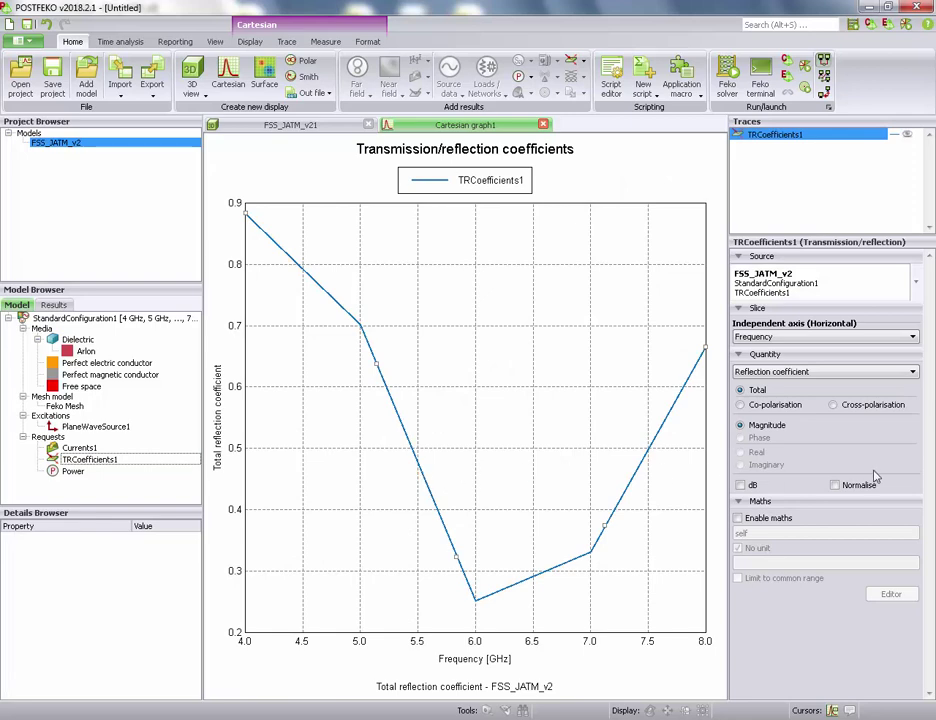
{"action": "left_click", "coordinate": [740, 485]}
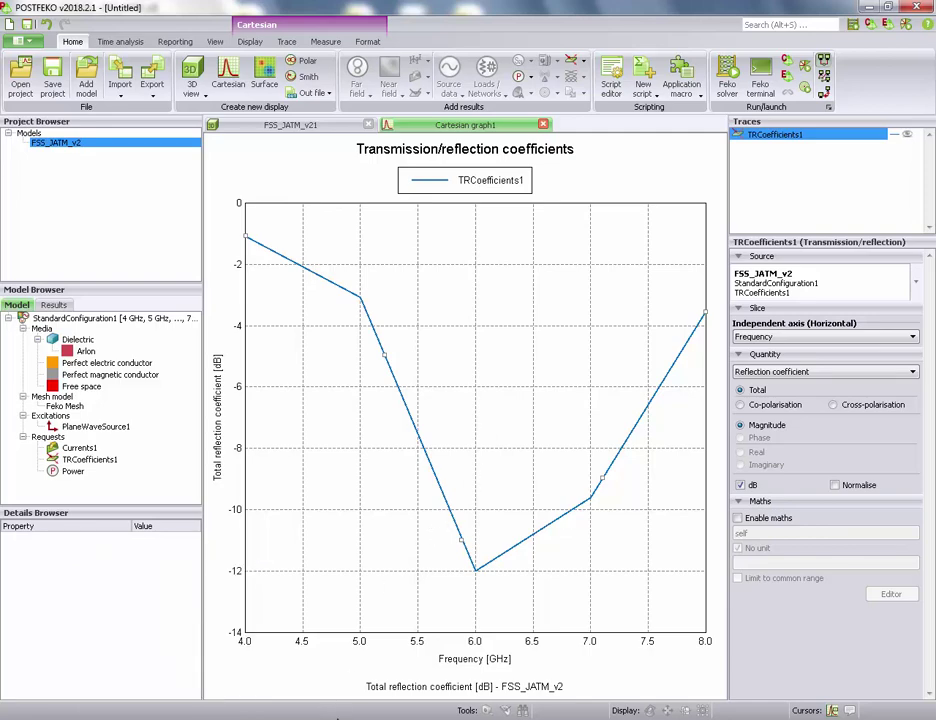
Step: Return to CADFEKO and examine the plane wave source's incidence direction relative to the meshed unit cell
{"action": "key", "text": "alt+Tab"}
{"action": "left_click_drag", "start_coordinate": [520, 305], "coordinate": [587, 398]}
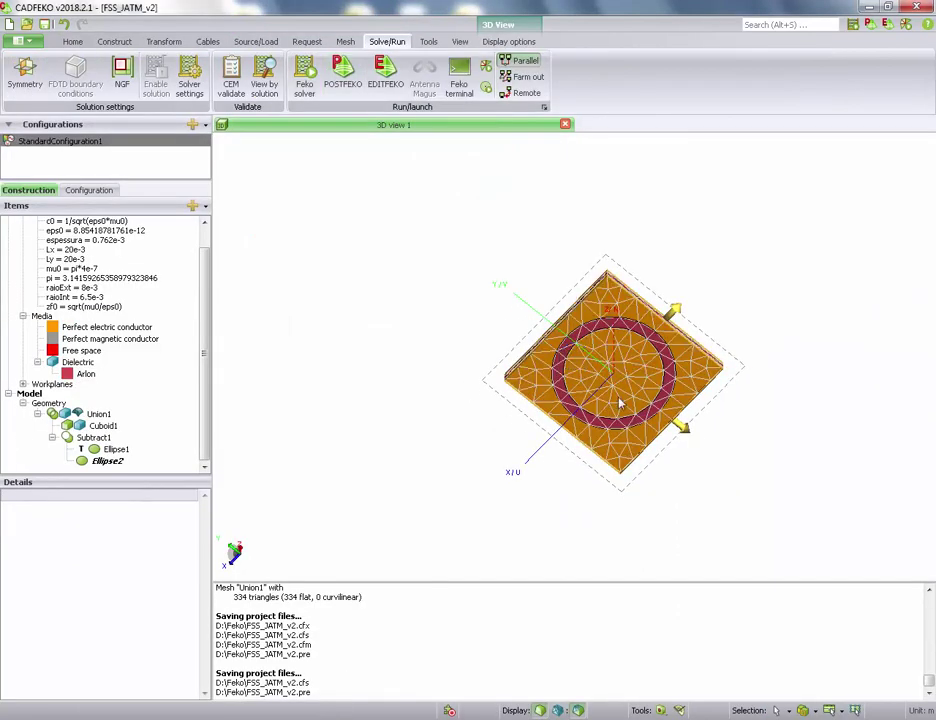
{"action": "left_click_drag", "start_coordinate": [549, 506], "coordinate": [648, 487]}
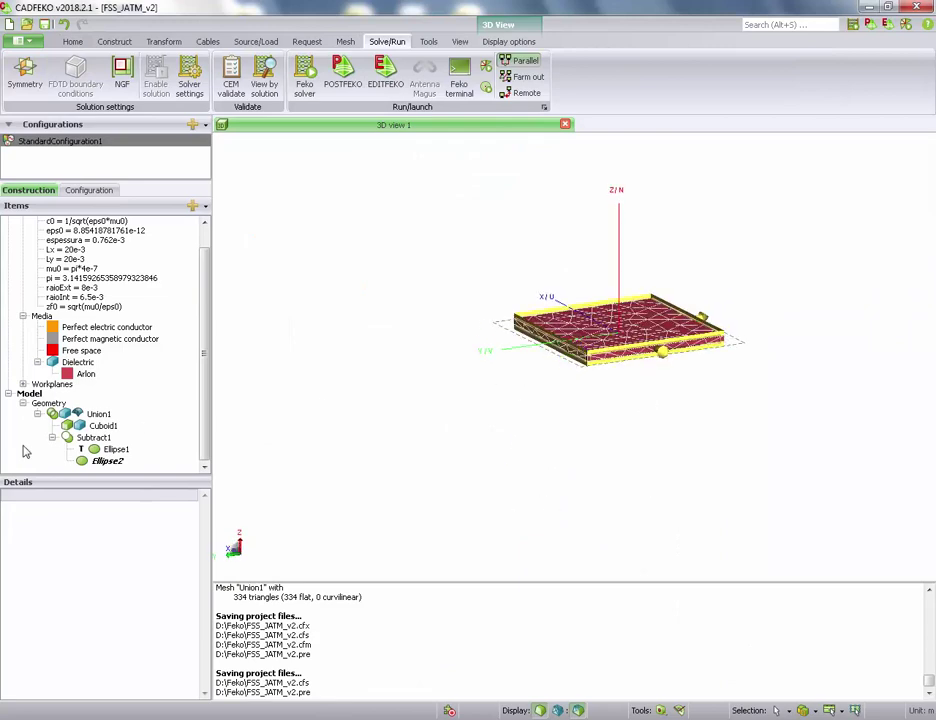
{"action": "left_click", "coordinate": [89, 190]}
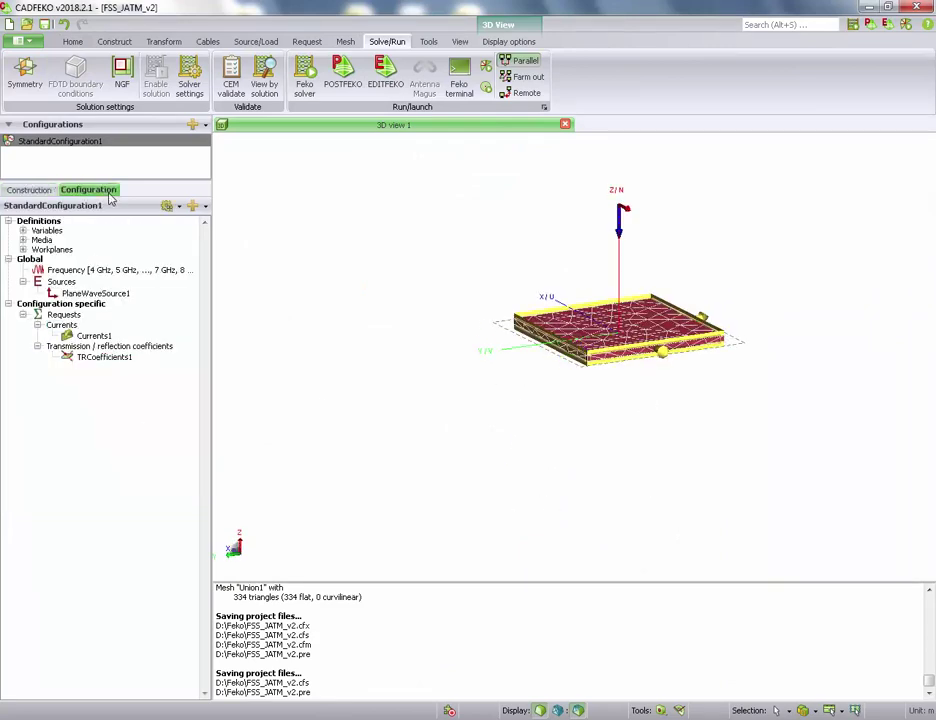
{"action": "left_click", "coordinate": [88, 293]}
{"action": "left_click_drag", "start_coordinate": [702, 403], "coordinate": [639, 198]}
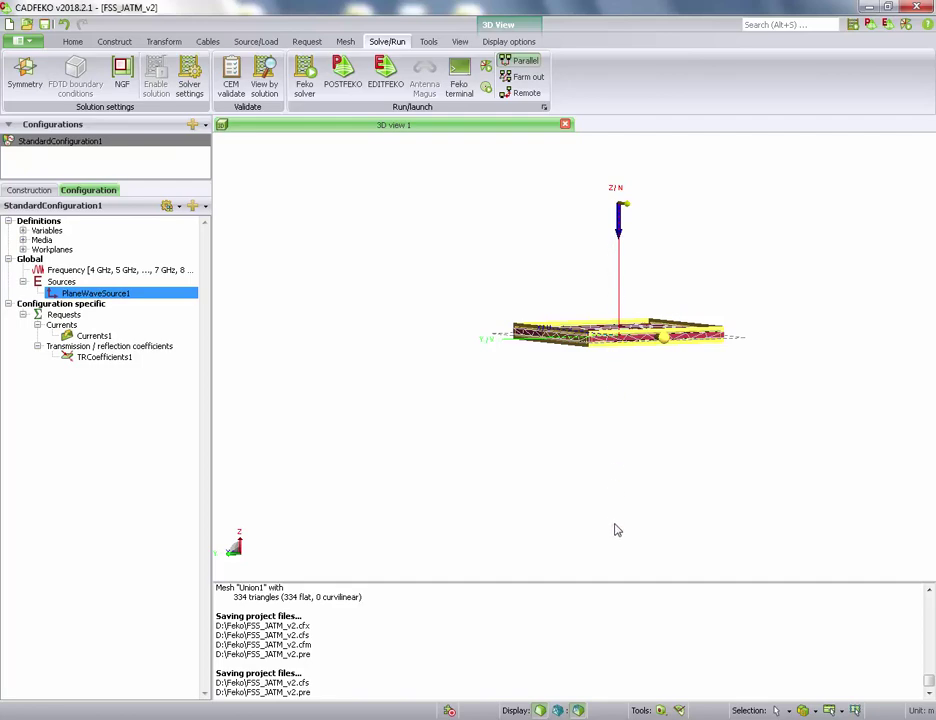
{"action": "mouse_move", "coordinate": [637, 374]}
{"action": "middle_mouse_down"}
{"action": "mouse_move", "coordinate": [591, 265]}
{"action": "mouse_move", "coordinate": [641, 380]}
{"action": "mouse_move", "coordinate": [631, 287]}
{"action": "mouse_move", "coordinate": [651, 362]}
{"action": "middle_mouse_up"}
{"action": "middle_click_drag", "start_coordinate": [697, 409], "coordinate": [667, 354]}
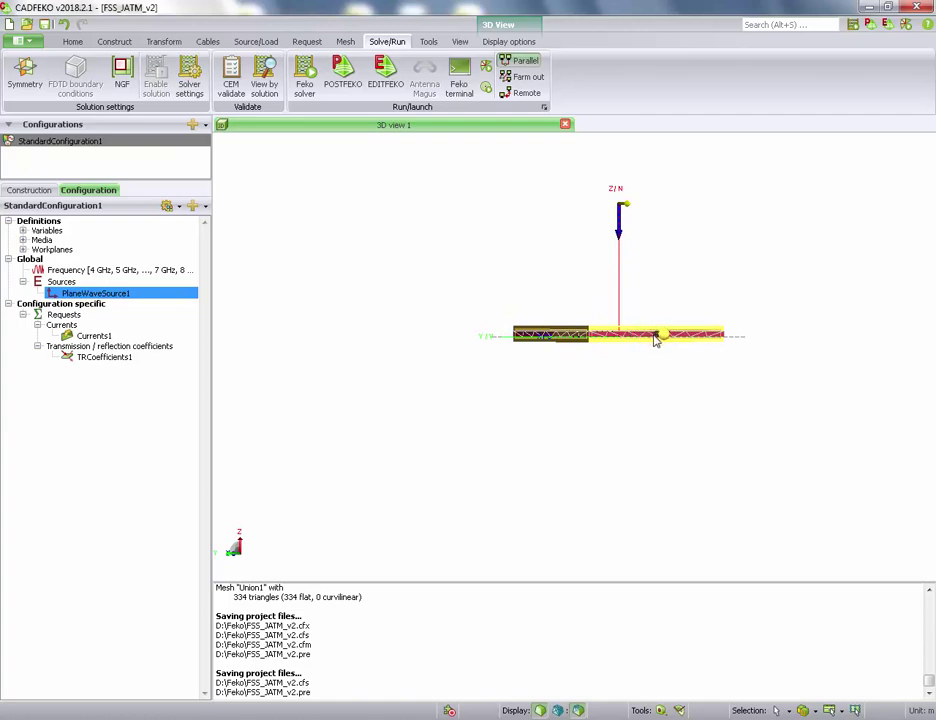
{"action": "middle_click_drag", "start_coordinate": [657, 330], "coordinate": [652, 360]}
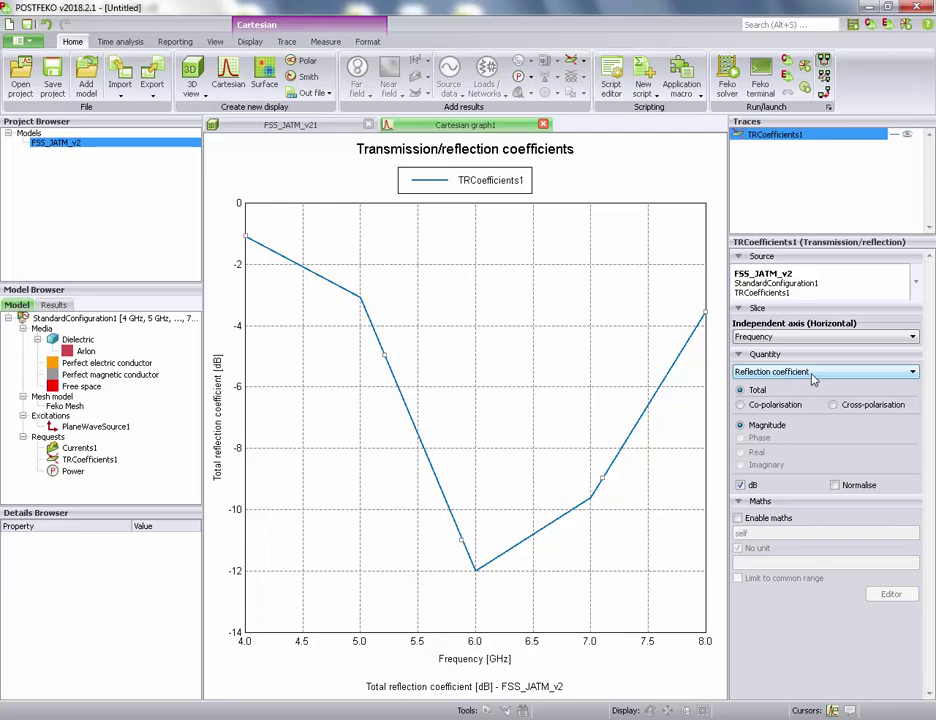
Step: Switch the graphed quantity of the TRCoefficients1 trace in POSTFEKO to the transmission coefficient
{"action": "left_click", "coordinate": [813, 376]}
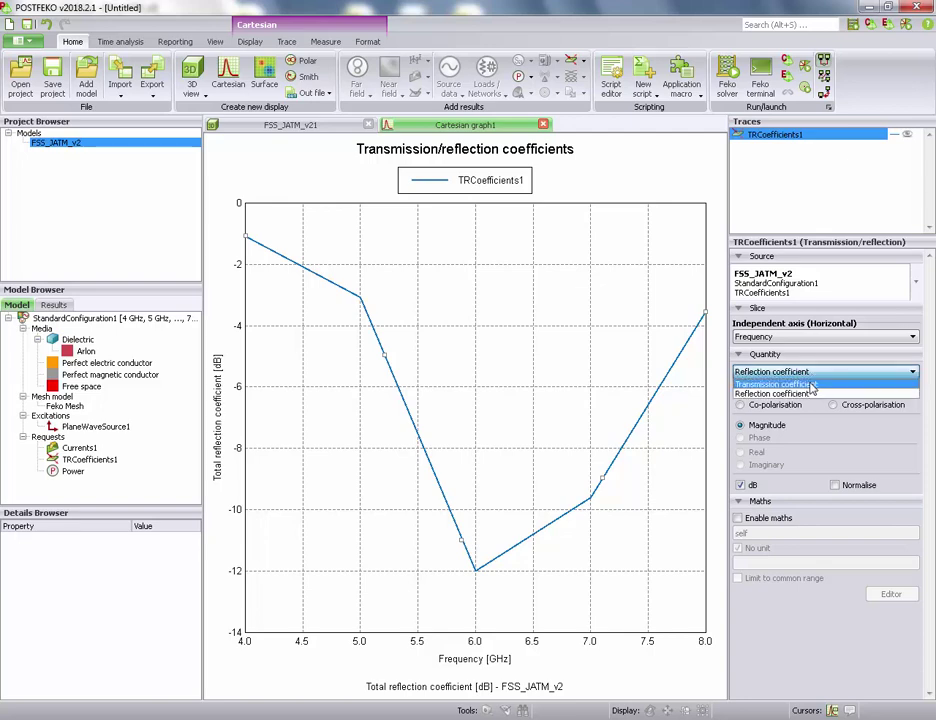
{"action": "left_click", "coordinate": [812, 385]}
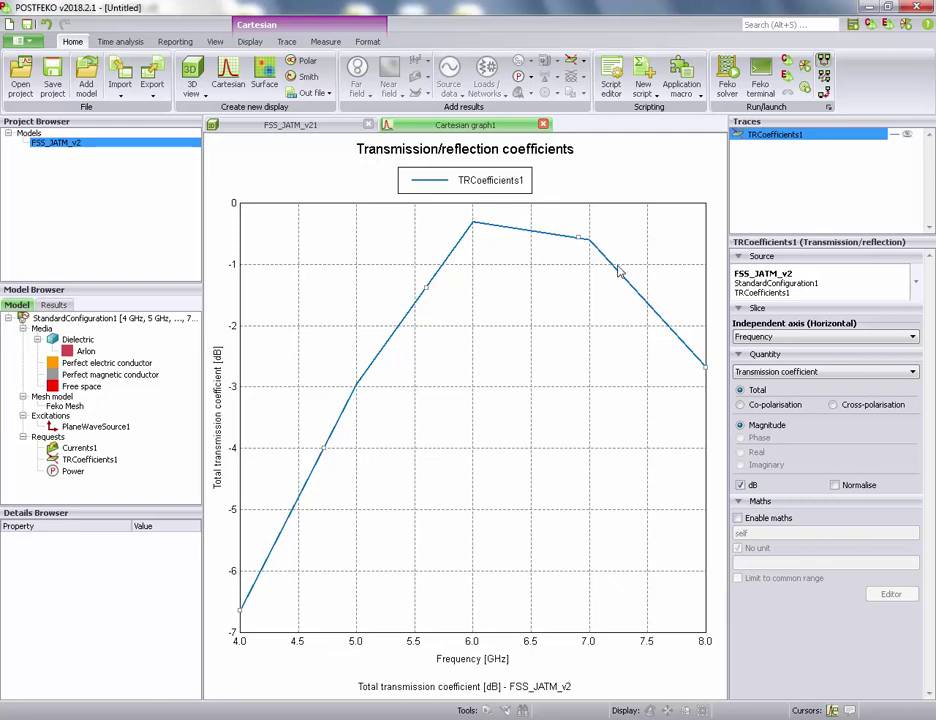
Step: Display the Currents1 surface currents on the ring-slot side of the unit cell in the FSS_JATM_v21 3D view
{"action": "left_click", "coordinate": [303, 125]}
{"action": "left_click_drag", "start_coordinate": [488, 427], "coordinate": [497, 297]}
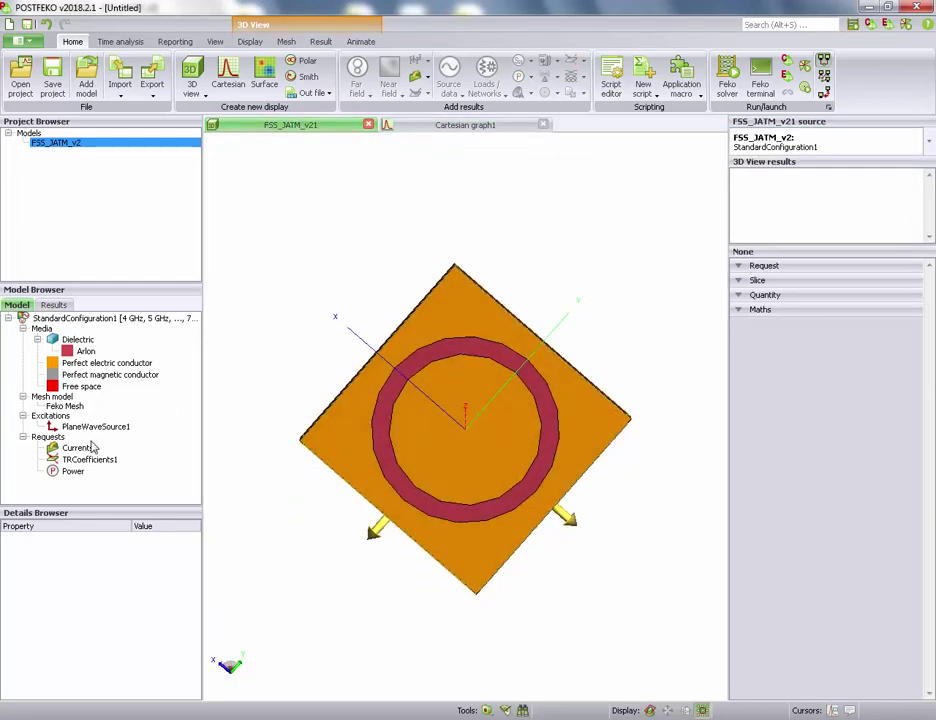
{"action": "left_click", "coordinate": [90, 460]}
{"action": "left_click", "coordinate": [80, 448]}
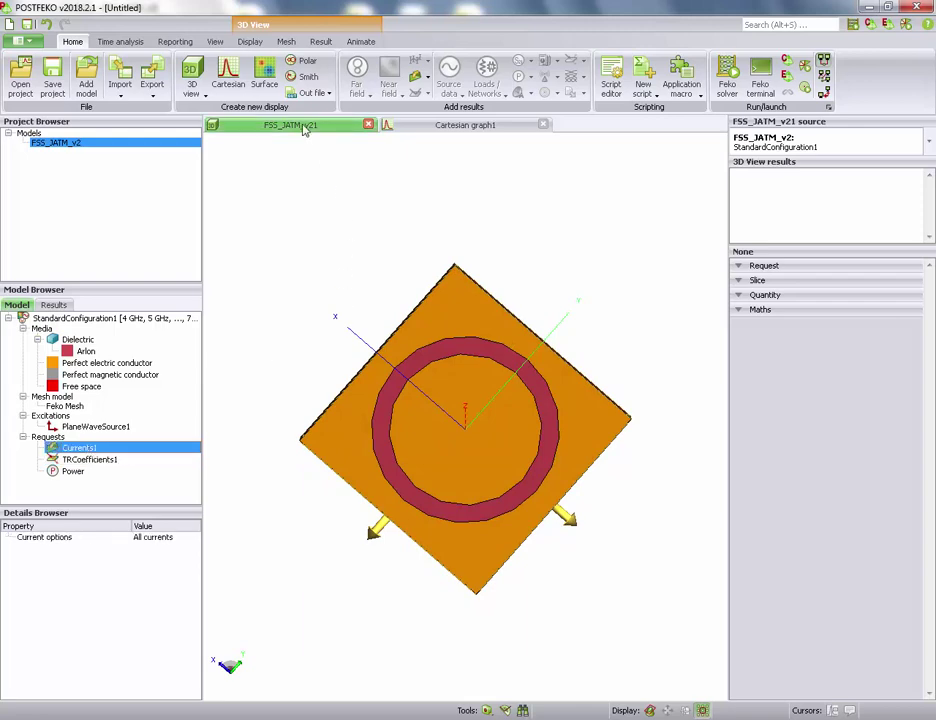
{"action": "left_click_drag", "start_coordinate": [97, 453], "coordinate": [446, 551]}
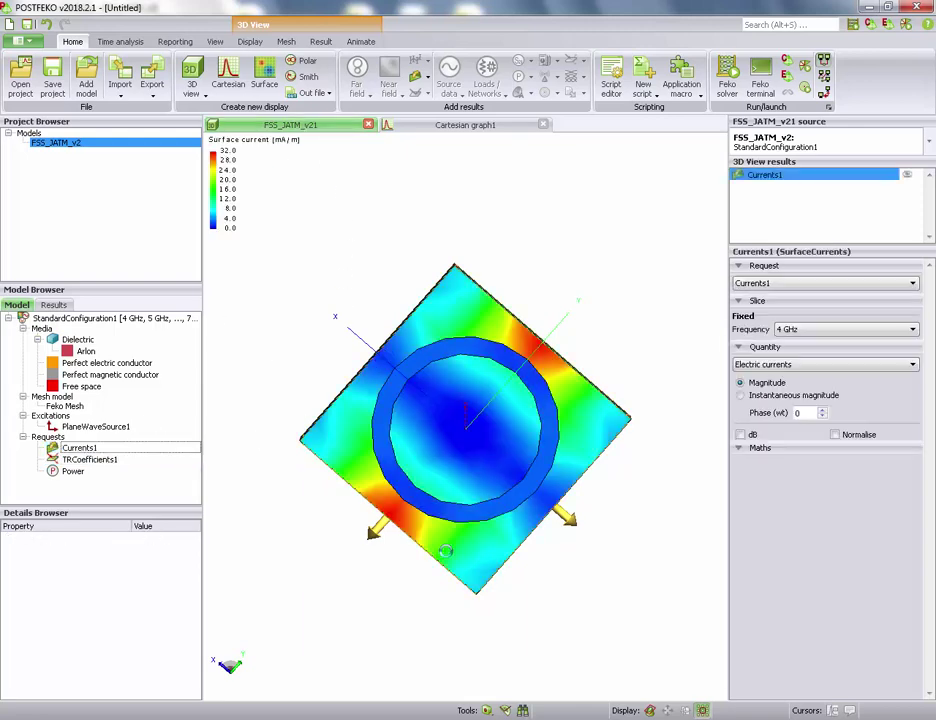
Step: Show the Currents1 electric surface currents in dB on the ring-slot face of the unit cell
{"action": "left_click_drag", "start_coordinate": [568, 574], "coordinate": [708, 388]}
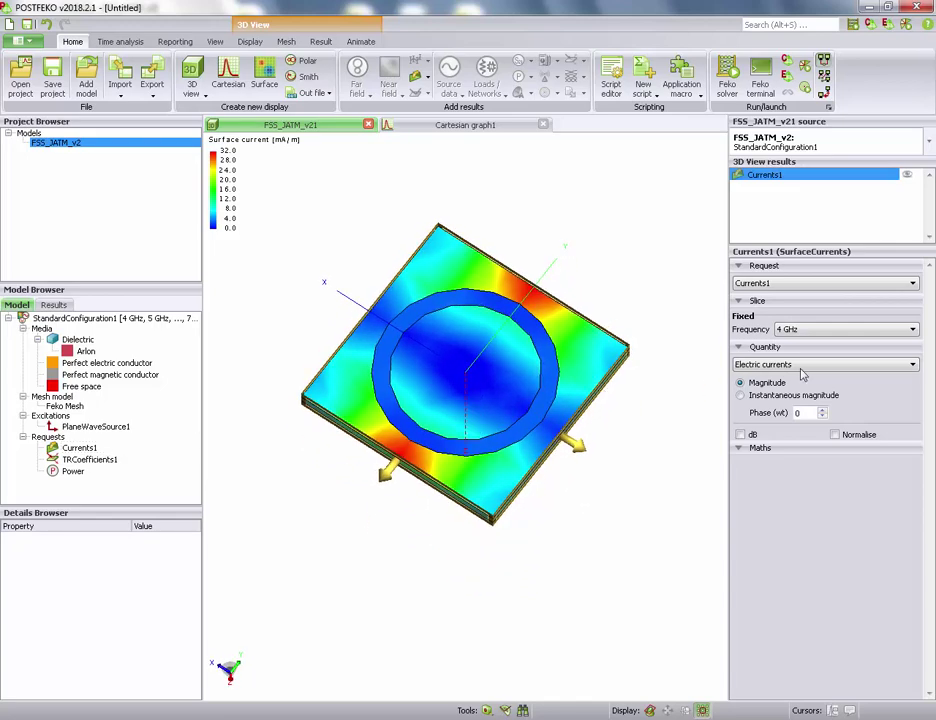
{"action": "left_click", "coordinate": [752, 437]}
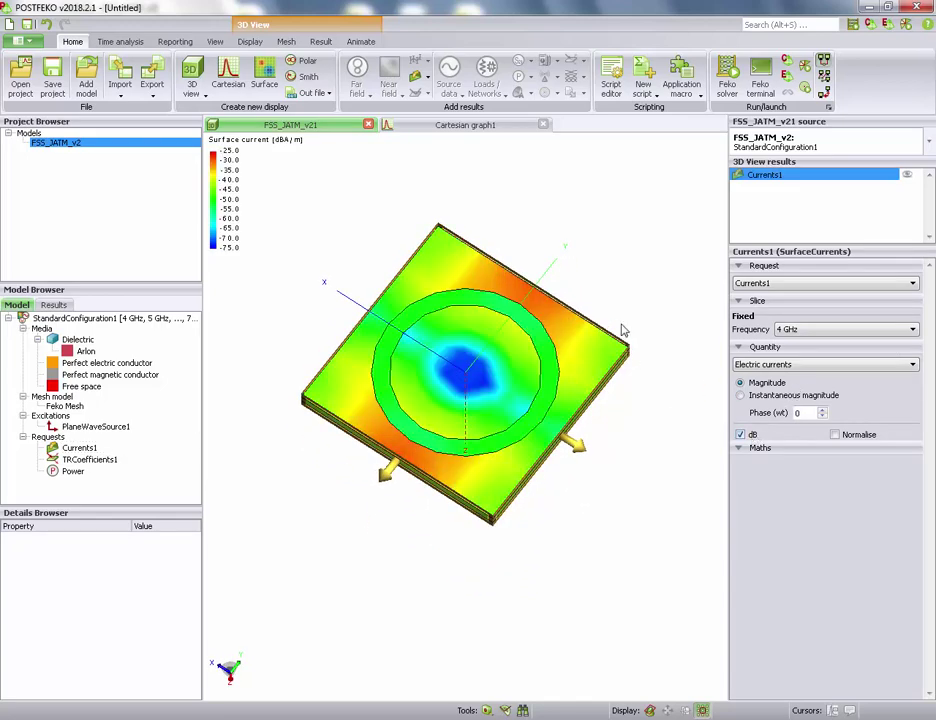
{"action": "left_click_drag", "start_coordinate": [637, 434], "coordinate": [614, 342]}
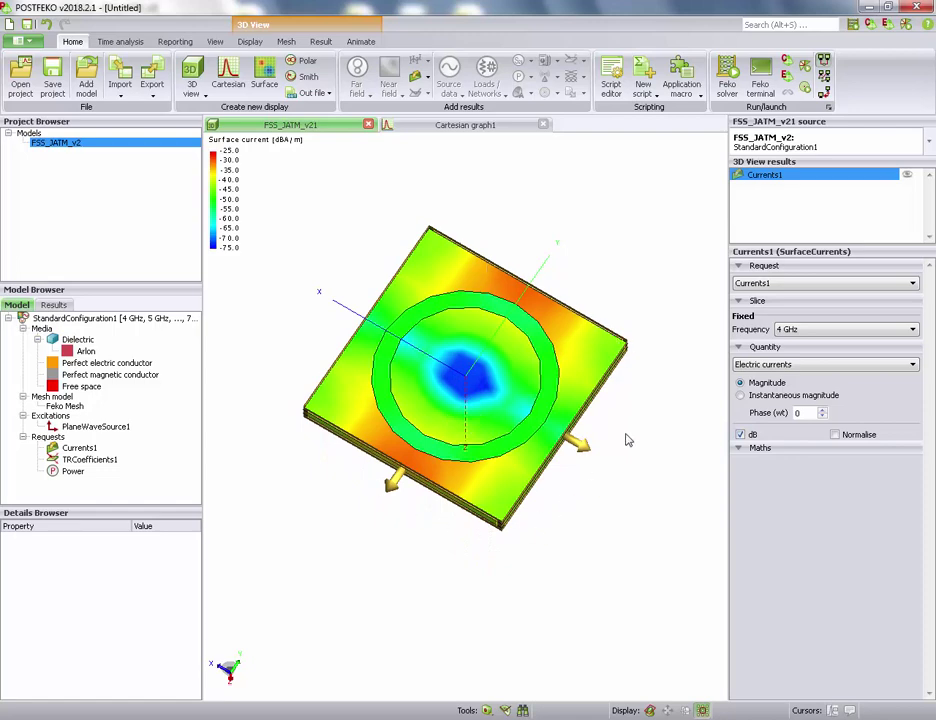
Step: View the magnetic currents of Currents1 in the 3D view and restore the electric currents
{"action": "left_click", "coordinate": [785, 367]}
{"action": "left_click", "coordinate": [788, 390]}
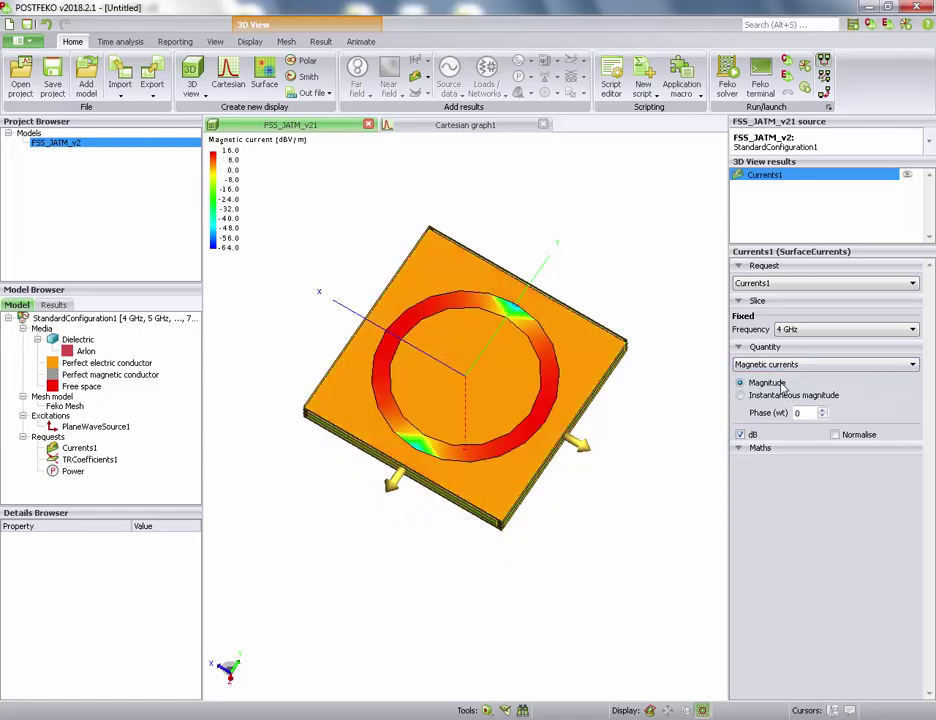
{"action": "left_click", "coordinate": [793, 367]}
{"action": "left_click", "coordinate": [788, 378]}
Step: Display the electric currents as instantaneous magnitude on the ring-slot face of the unit cell
{"action": "left_click_drag", "start_coordinate": [585, 244], "coordinate": [500, 362]}
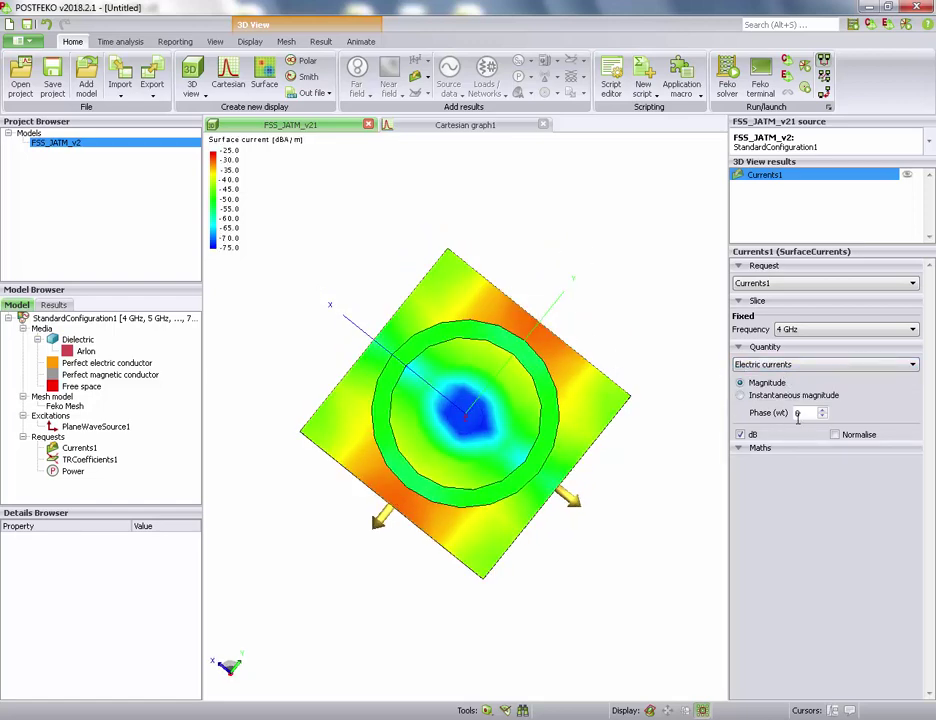
{"action": "left_click", "coordinate": [770, 395]}
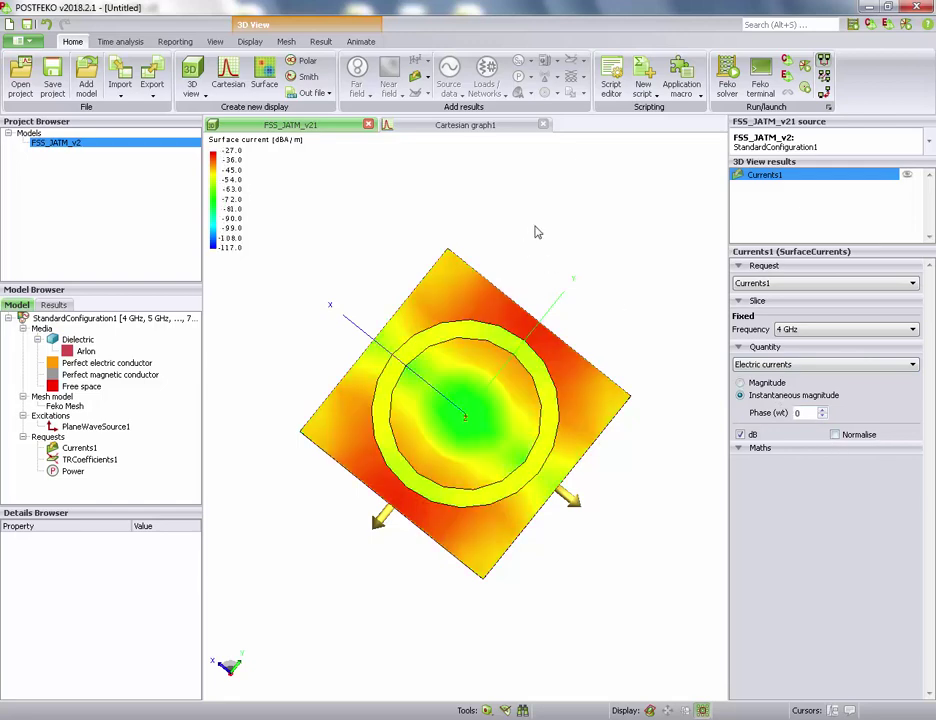
{"action": "left_click_drag", "start_coordinate": [537, 233], "coordinate": [524, 204]}
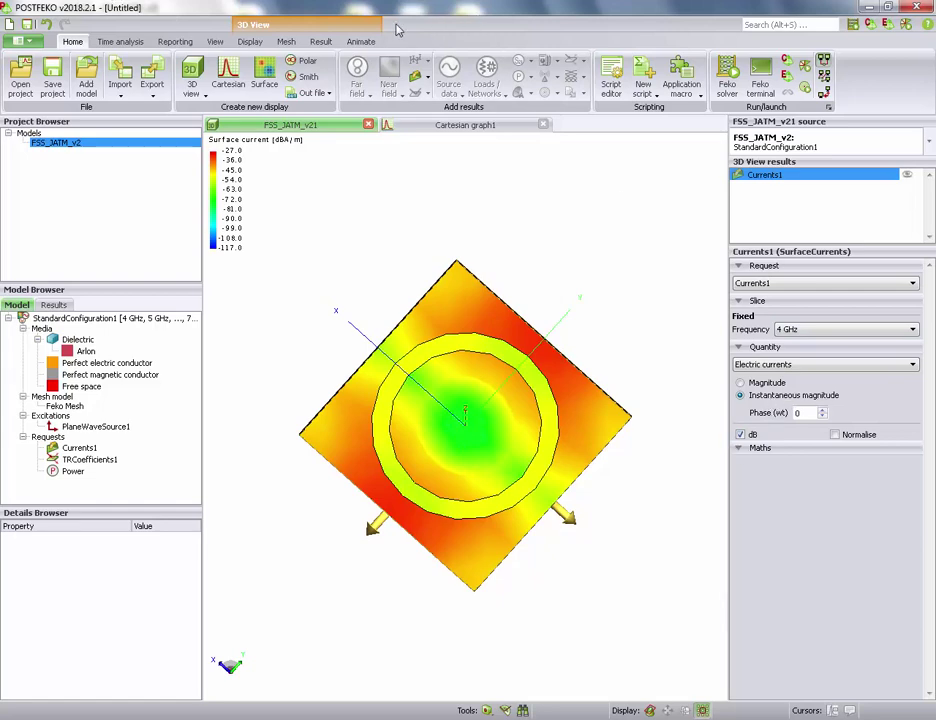
Step: Set the animation type to Phase, play the surface-current animation and stop it
{"action": "left_click", "coordinate": [361, 42]}
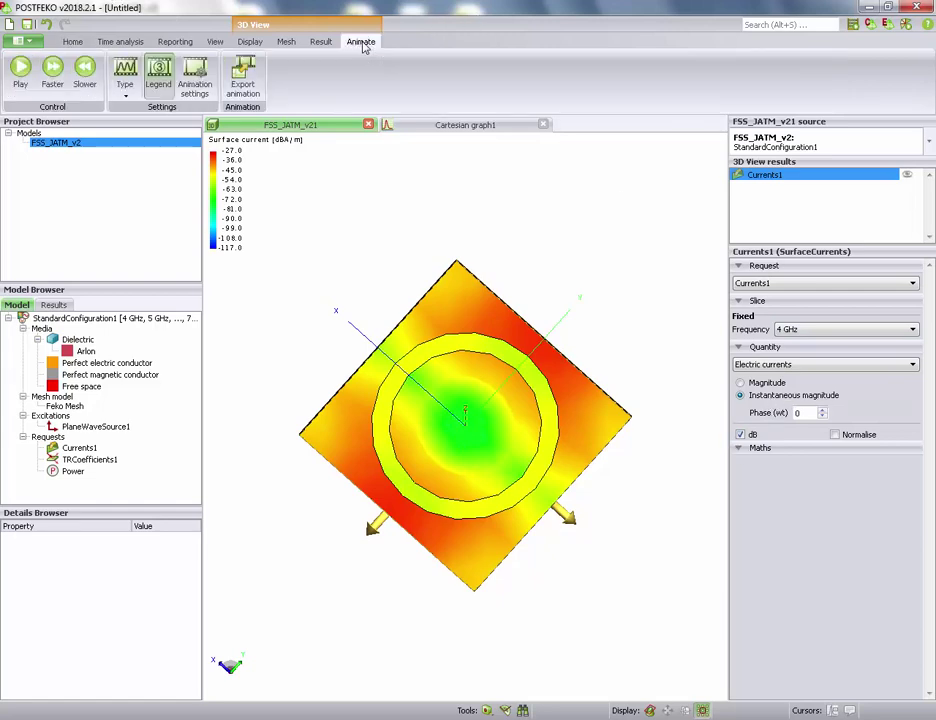
{"action": "left_click", "coordinate": [126, 89]}
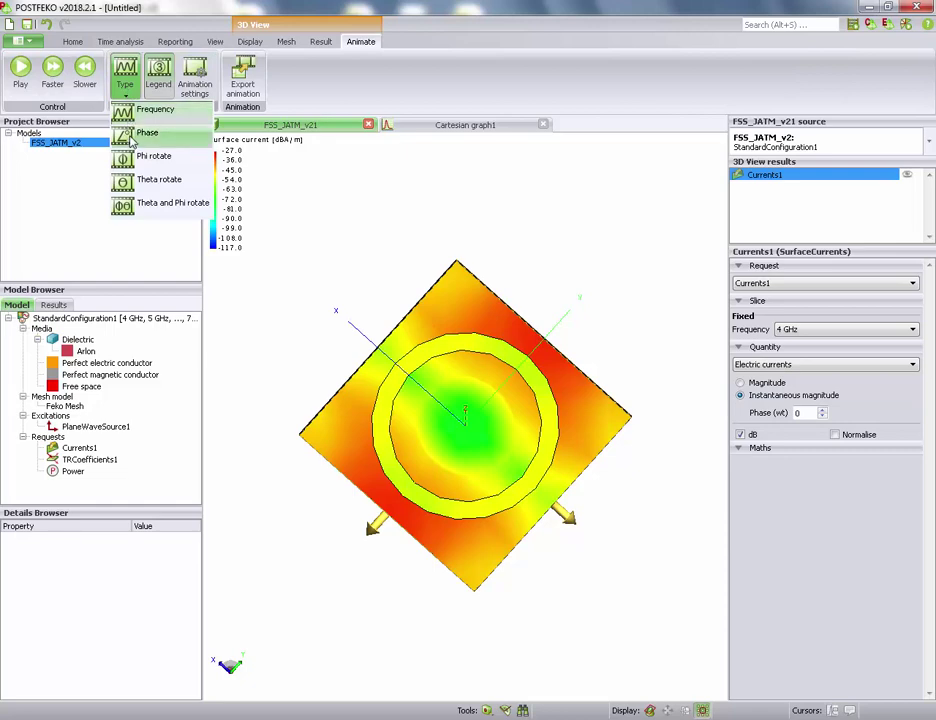
{"action": "left_click", "coordinate": [146, 133]}
{"action": "left_click", "coordinate": [20, 70]}
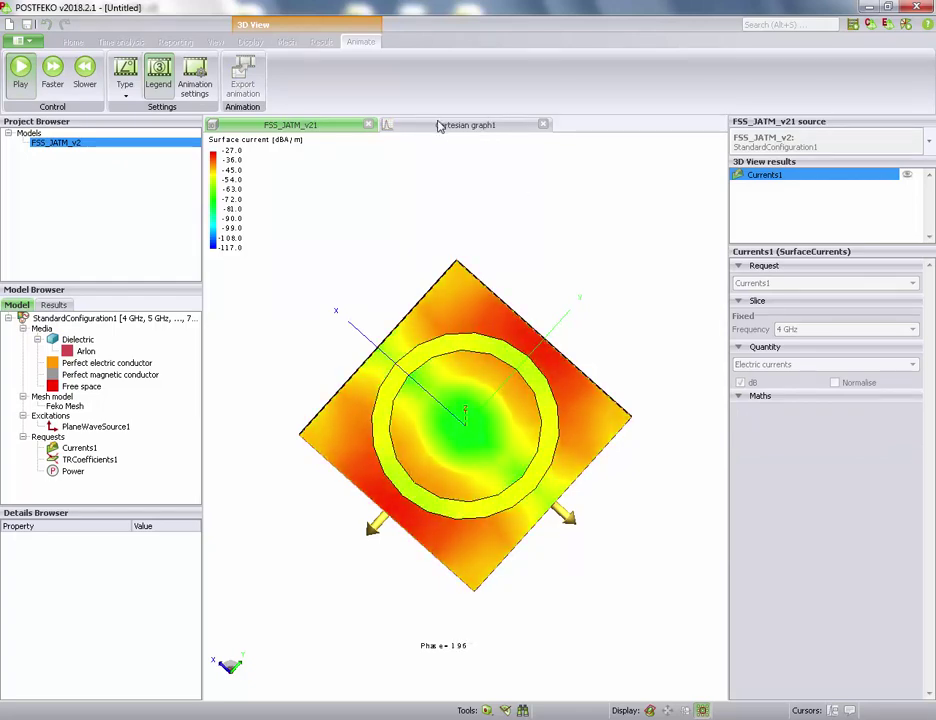
{"action": "left_click", "coordinate": [20, 68]}
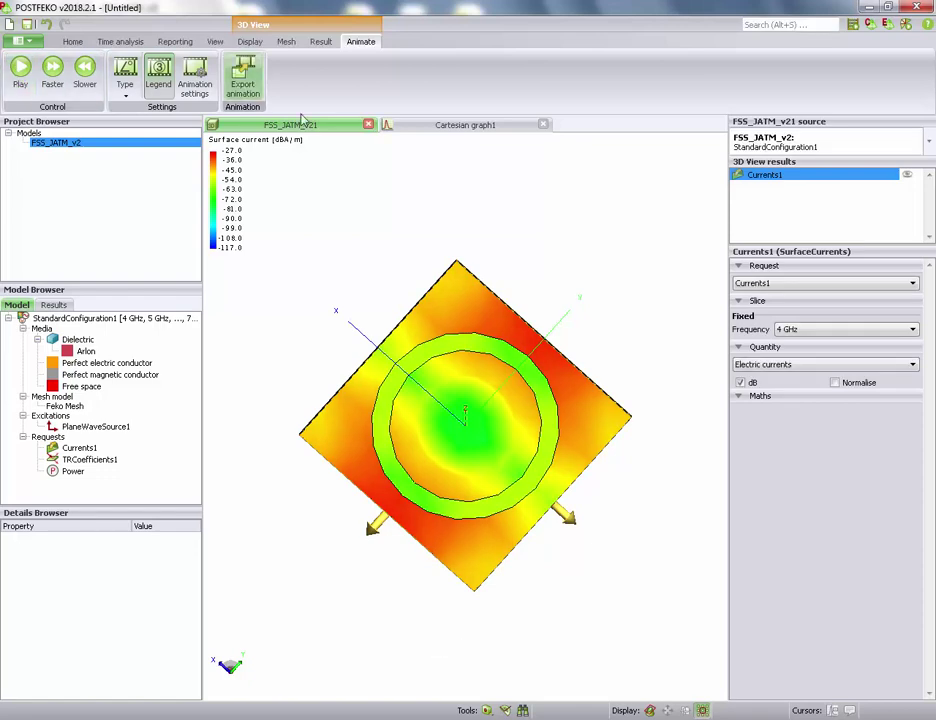
Step: Check the transmission coefficient graph and set the frequency of the Currents1 surface currents to 6 GHz
{"action": "left_click", "coordinate": [472, 127]}
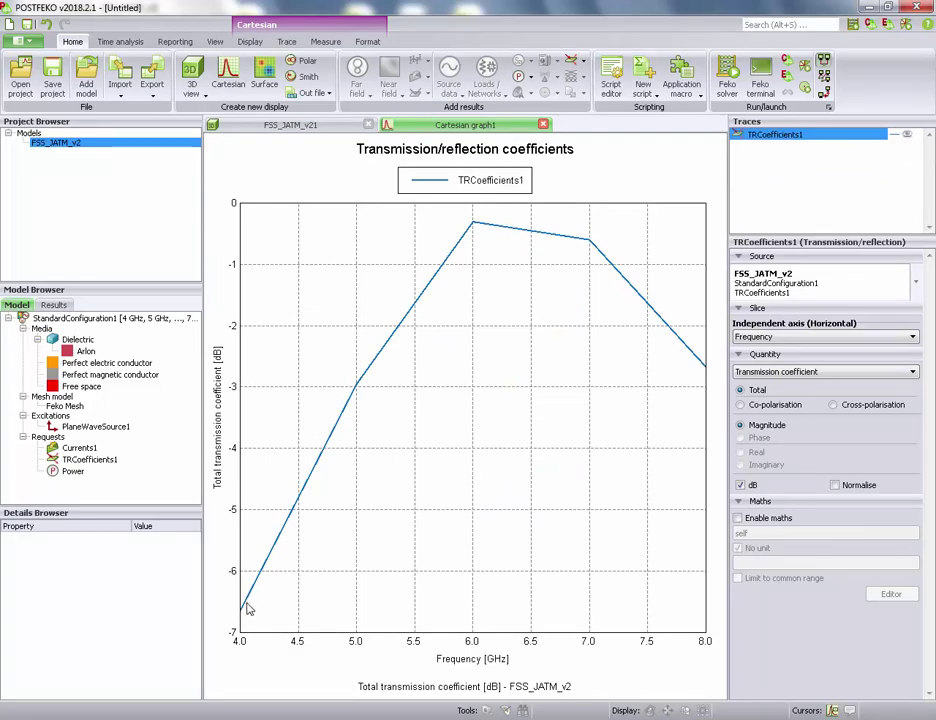
{"action": "left_click", "coordinate": [290, 125]}
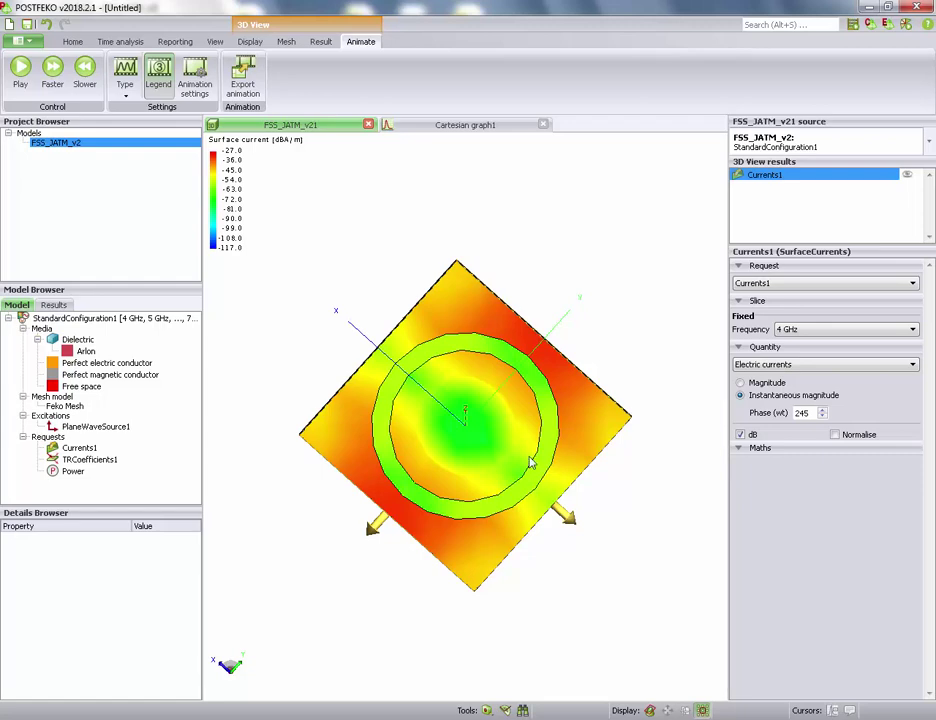
{"action": "left_click", "coordinate": [821, 330]}
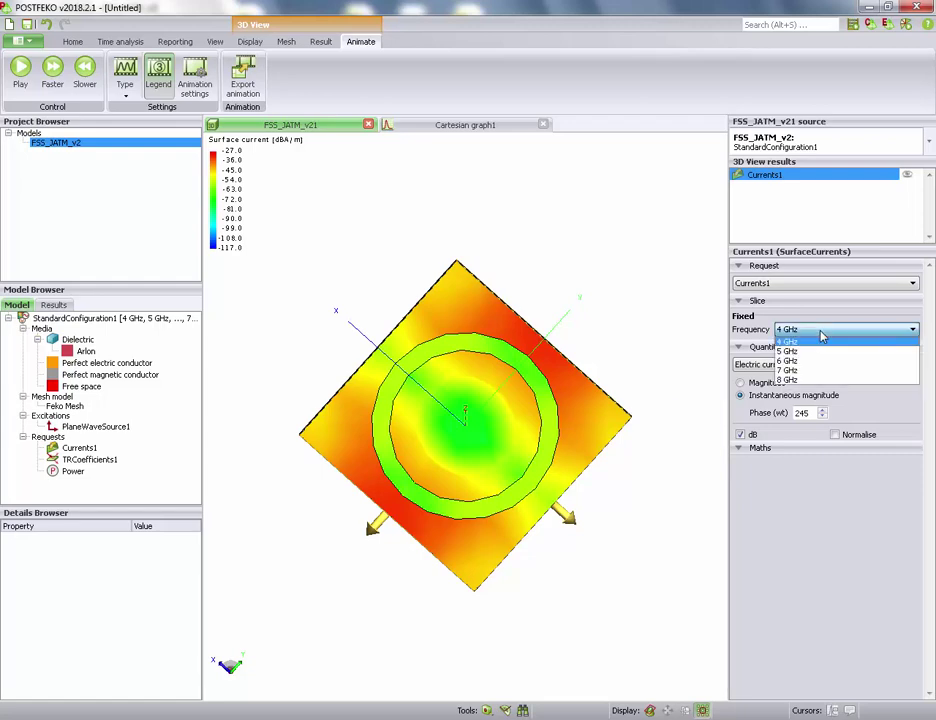
{"action": "left_click", "coordinate": [790, 364]}
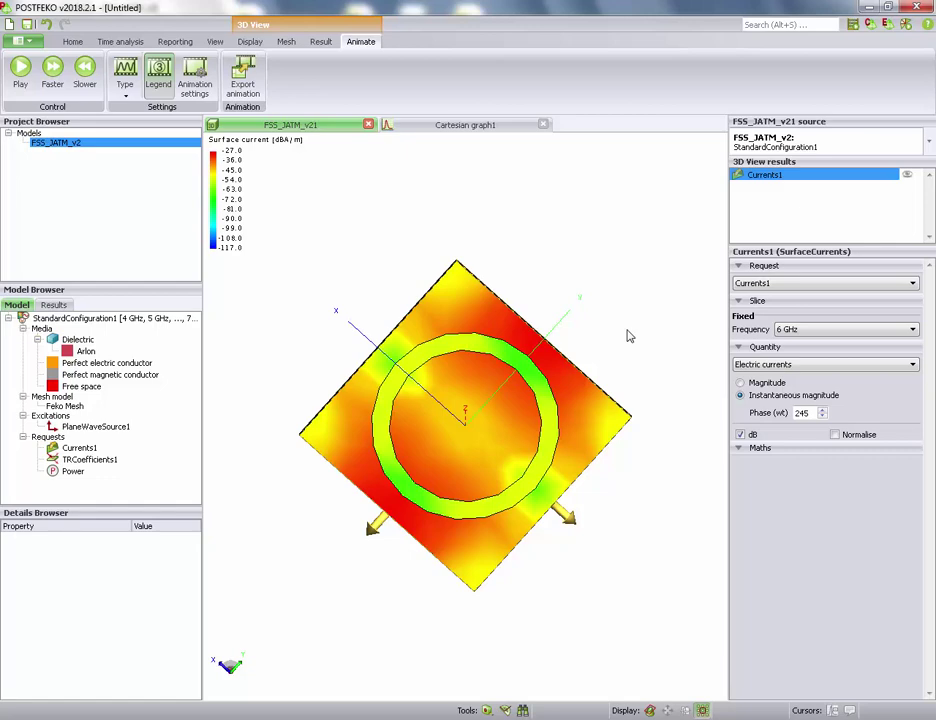
Step: Play the surface-current animation over frequency, examine the unit cell from oblique angles, and stop the animation
{"action": "left_click", "coordinate": [20, 70]}
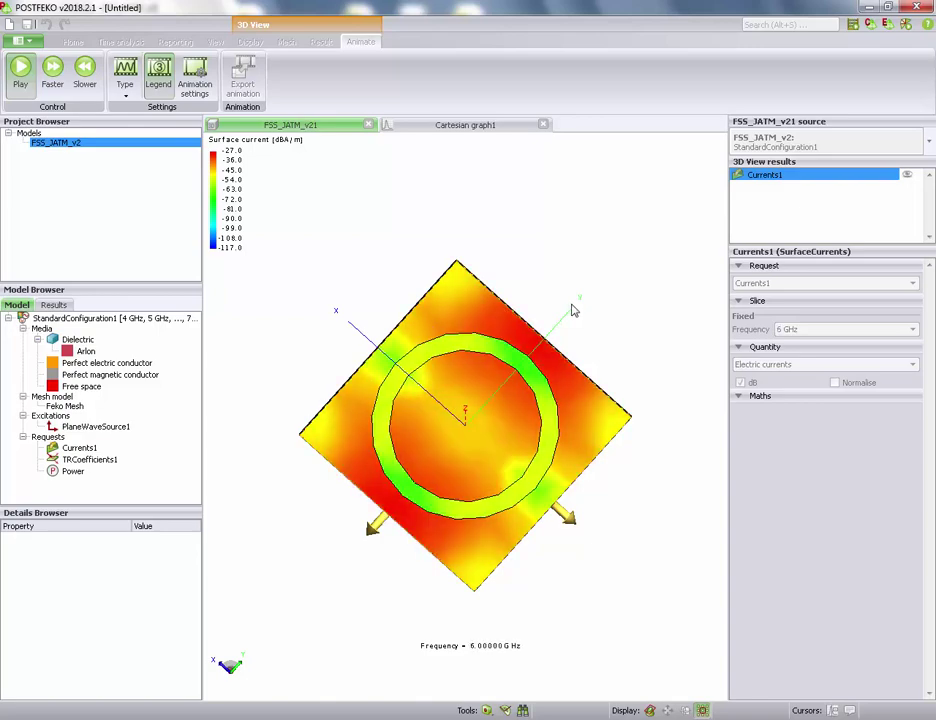
{"action": "left_click_drag", "start_coordinate": [582, 310], "coordinate": [635, 253]}
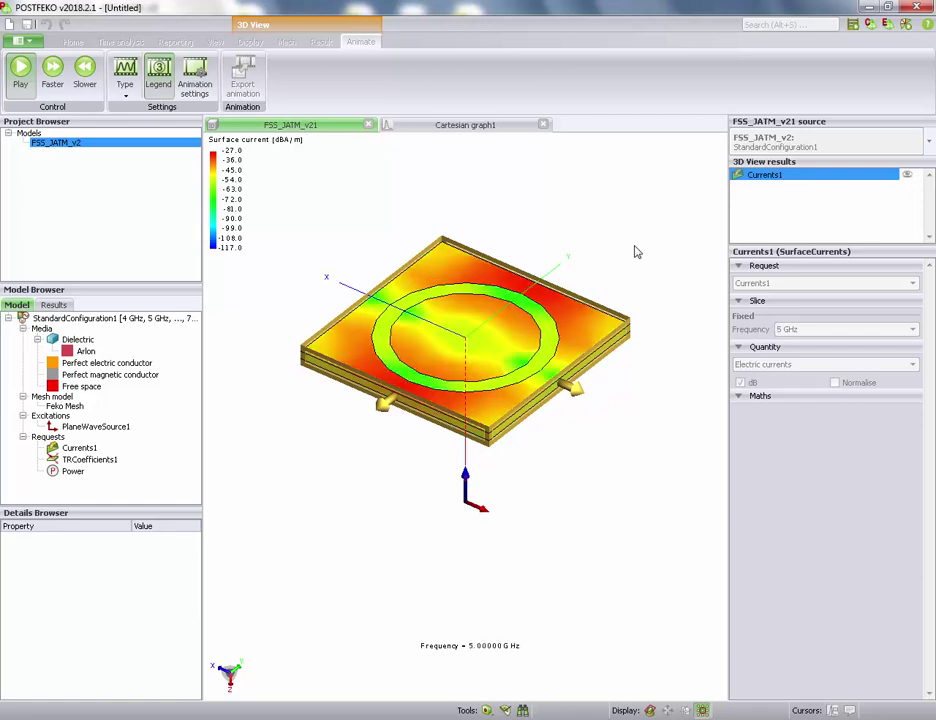
{"action": "mouse_move", "coordinate": [636, 252]}
{"action": "left_mouse_down"}
{"action": "mouse_move", "coordinate": [564, 211]}
{"action": "mouse_move", "coordinate": [591, 366]}
{"action": "mouse_move", "coordinate": [477, 196]}
{"action": "left_mouse_up"}
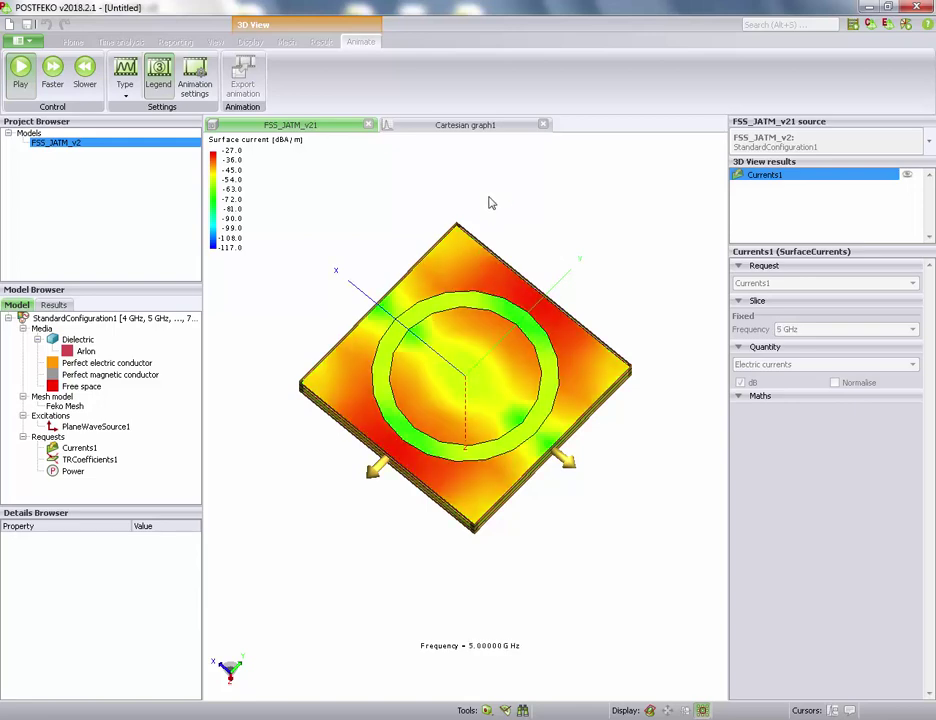
{"action": "left_click", "coordinate": [17, 78]}
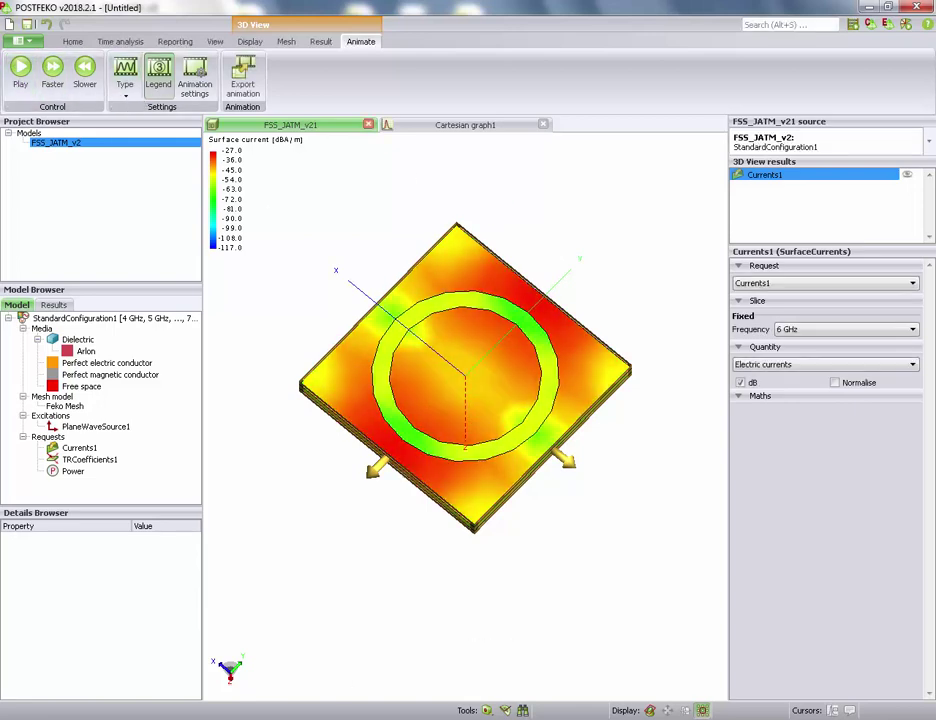
Step: Save the POSTFEKO session as FSS_JATM_v2.pfs in the Feko folder
{"action": "left_click", "coordinate": [297, 715]}
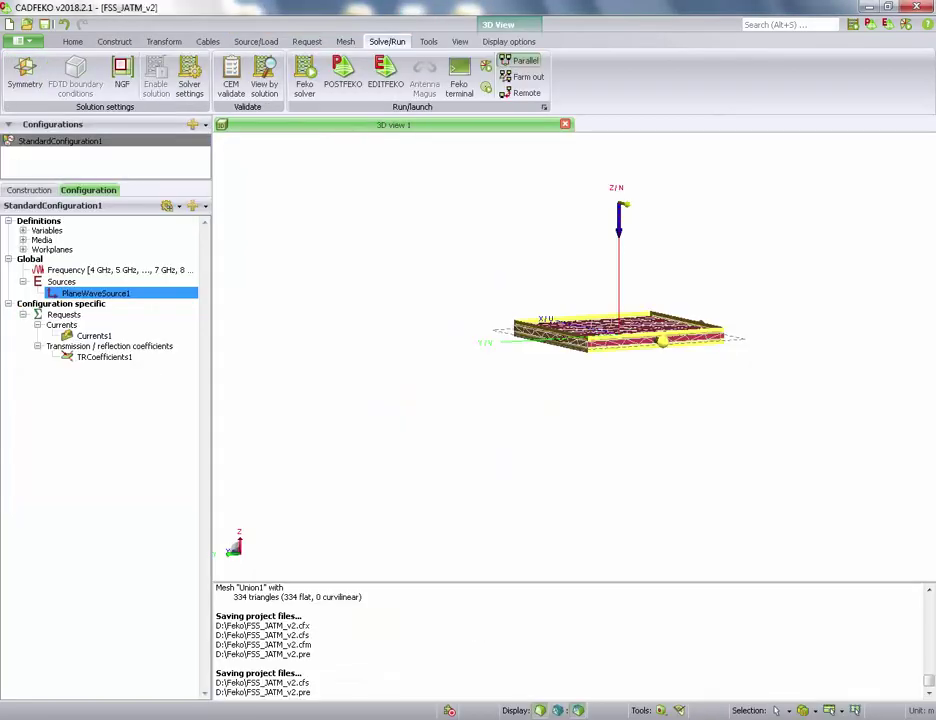
{"action": "mouse_move", "coordinate": [395, 712]}
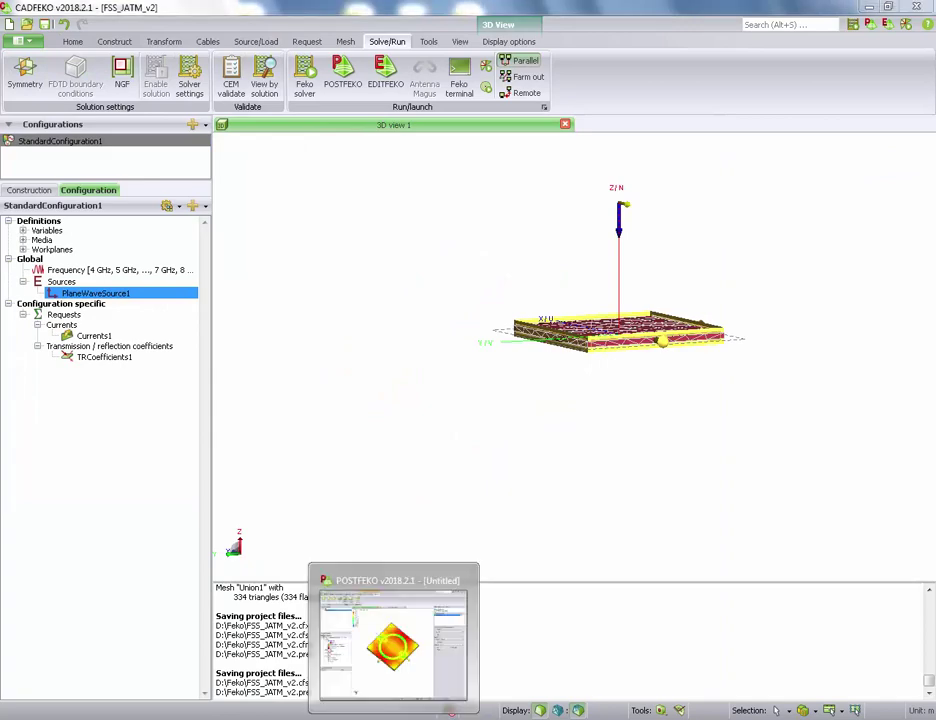
{"action": "left_click", "coordinate": [395, 635]}
{"action": "left_click", "coordinate": [27, 24]}
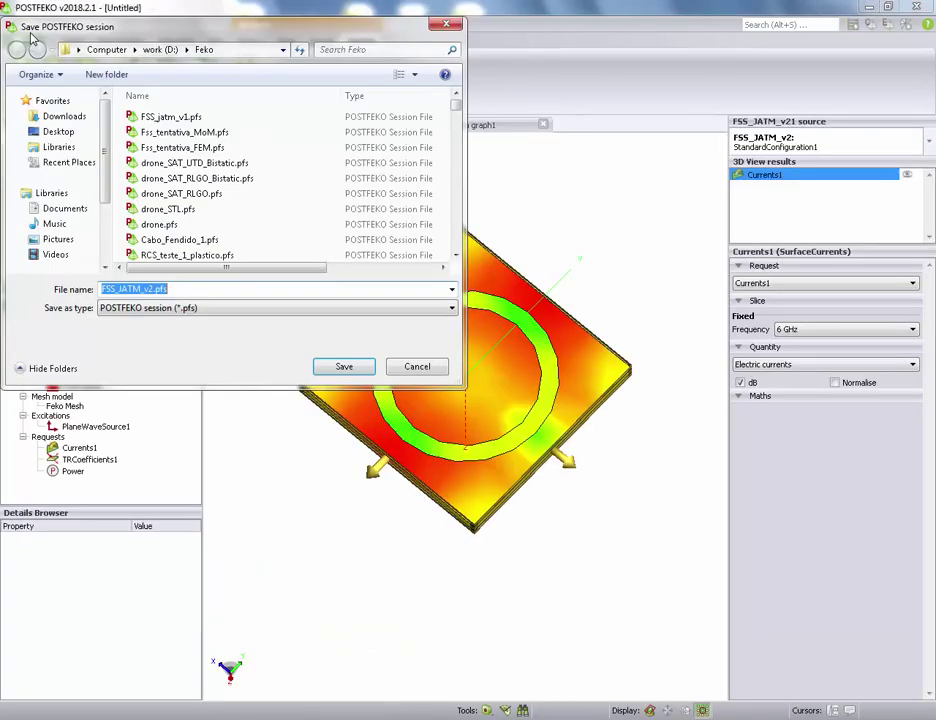
{"action": "left_click", "coordinate": [342, 368]}
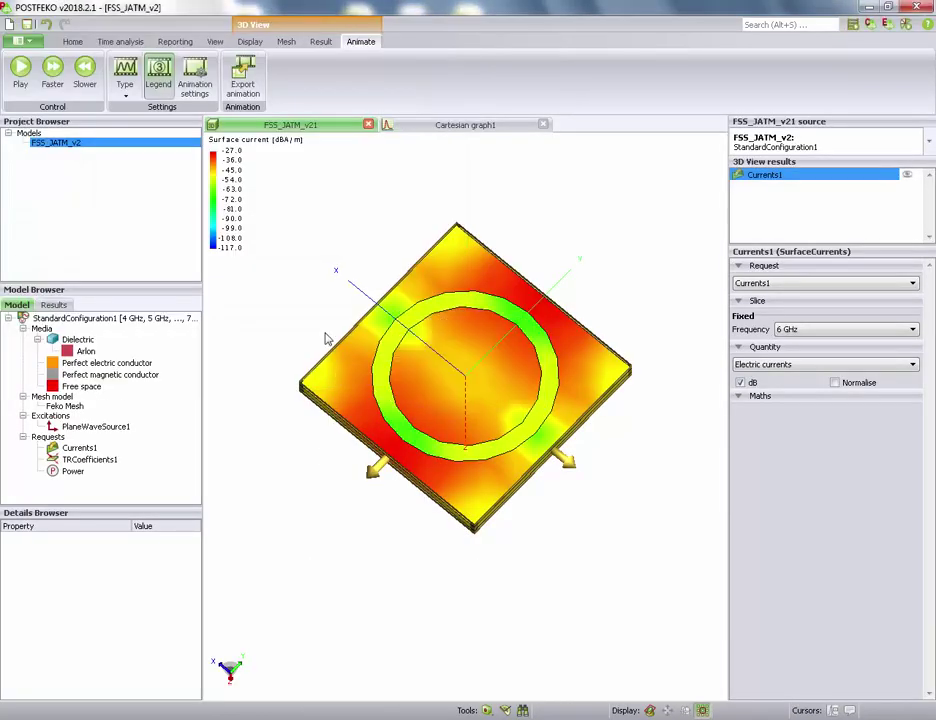
Step: Switch to CADFEKO, view the meshed ring-slot face and select Union1 in the model construction
{"action": "left_click", "coordinate": [24, 41]}
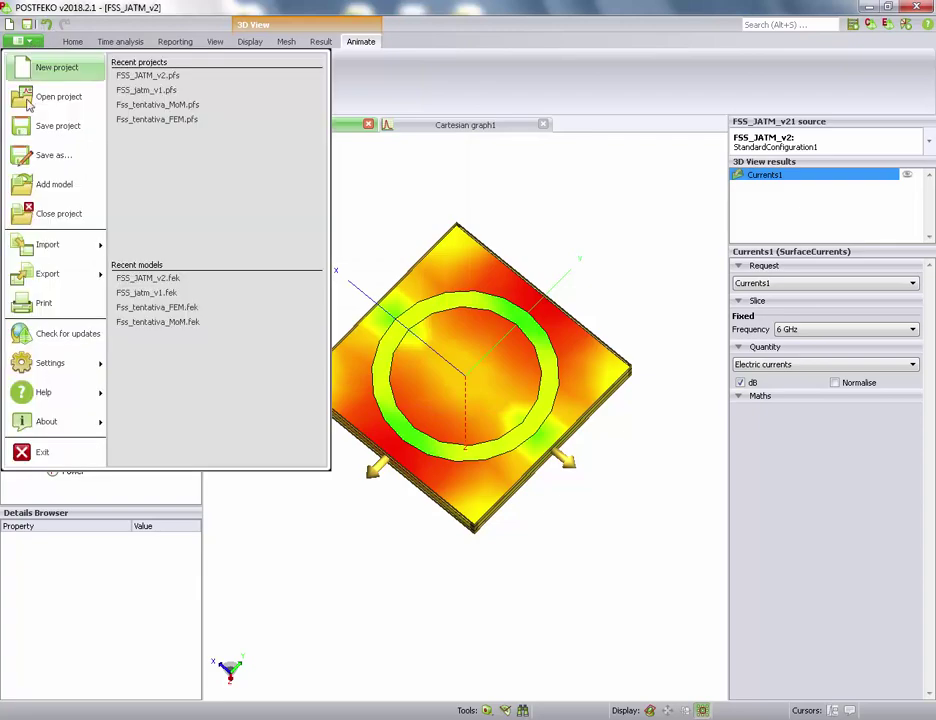
{"action": "left_click", "coordinate": [38, 390]}
{"action": "left_click_drag", "start_coordinate": [524, 280], "coordinate": [641, 390]}
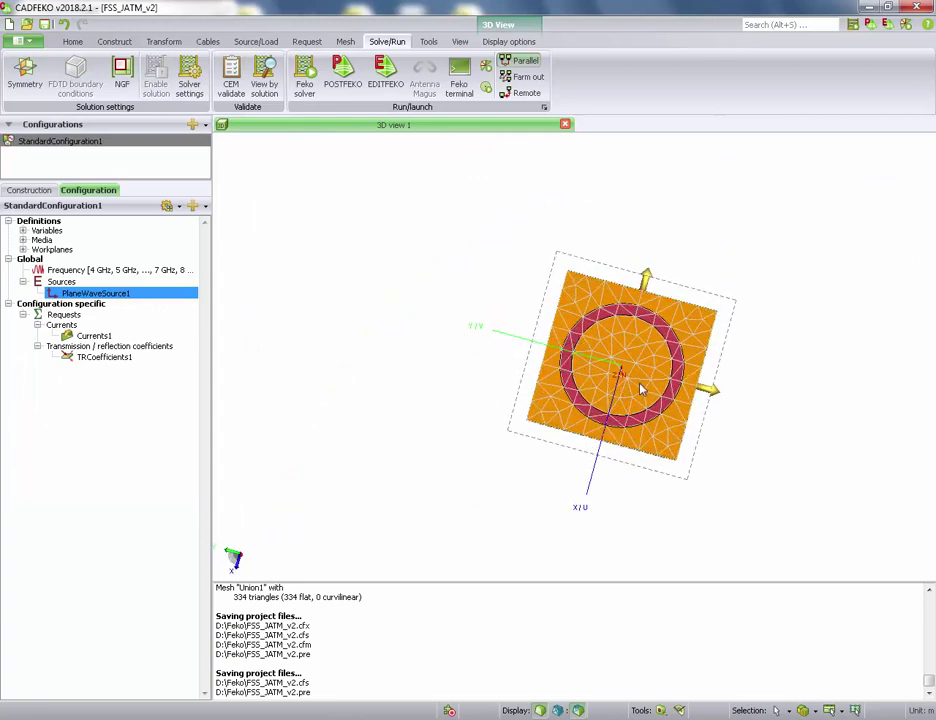
{"action": "left_click", "coordinate": [28, 190]}
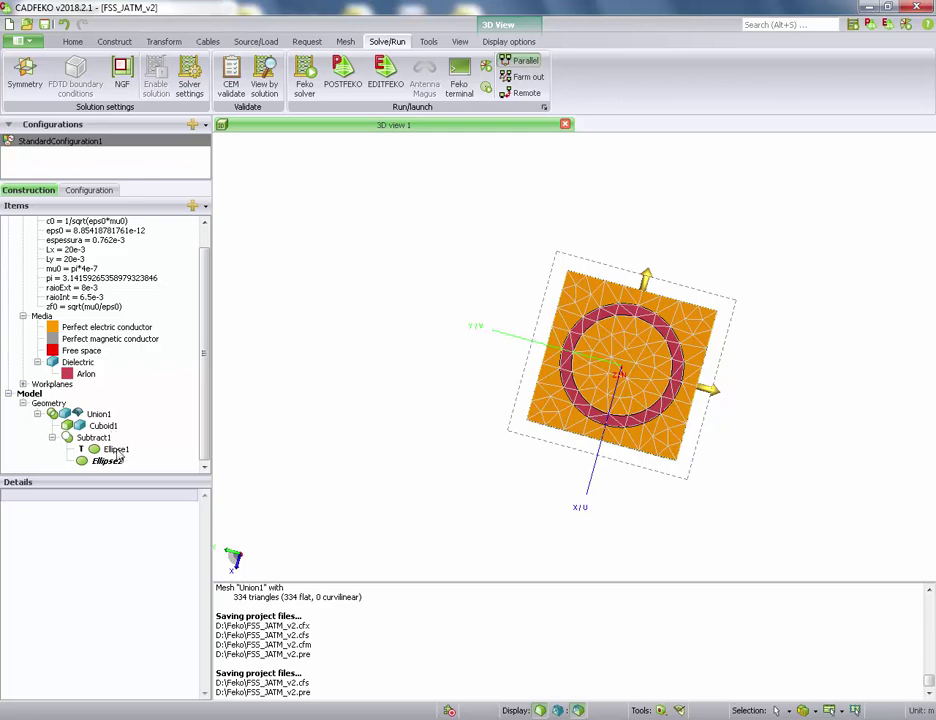
{"action": "left_click", "coordinate": [101, 414]}
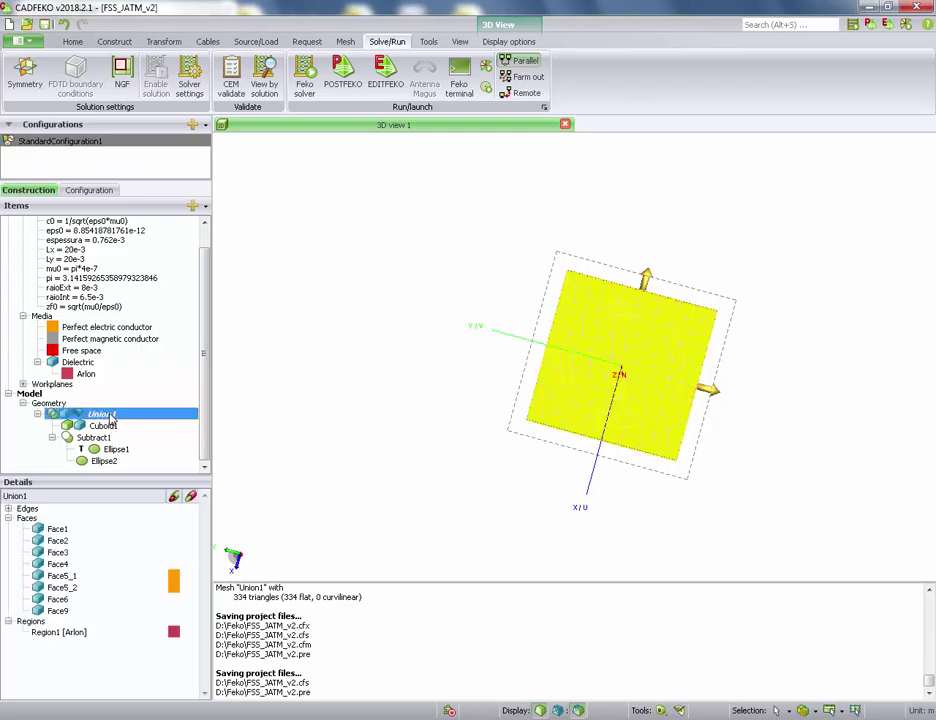
Step: Set the solution method of Union1's Arlon region, Region1, to Finite Element Method (FEM)
{"action": "left_click", "coordinate": [73, 634]}
{"action": "right_click", "coordinate": [73, 634]}
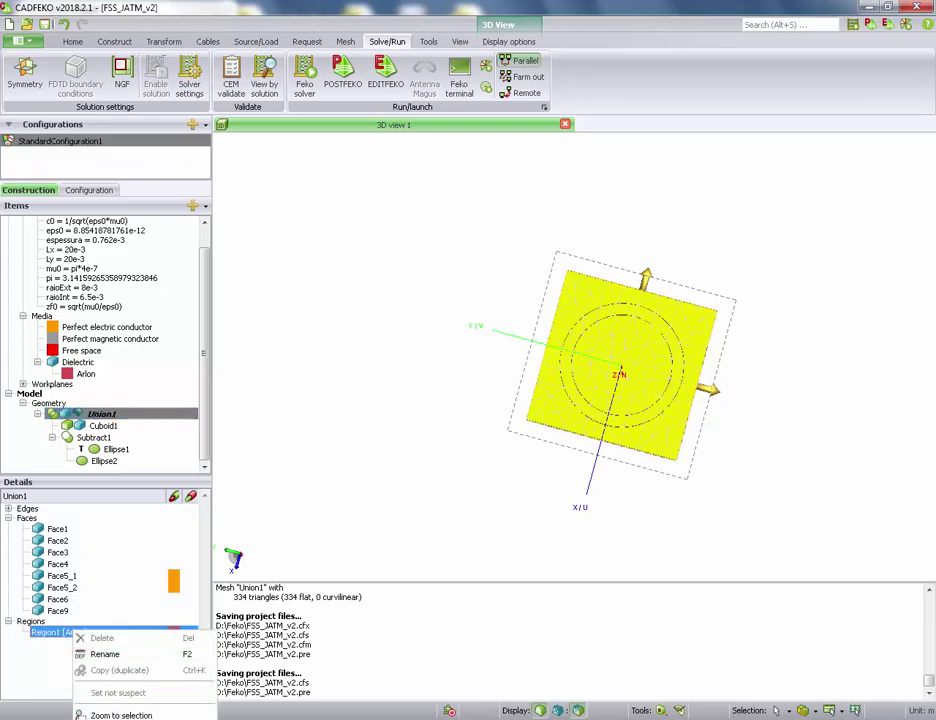
{"action": "left_click", "coordinate": [120, 716]}
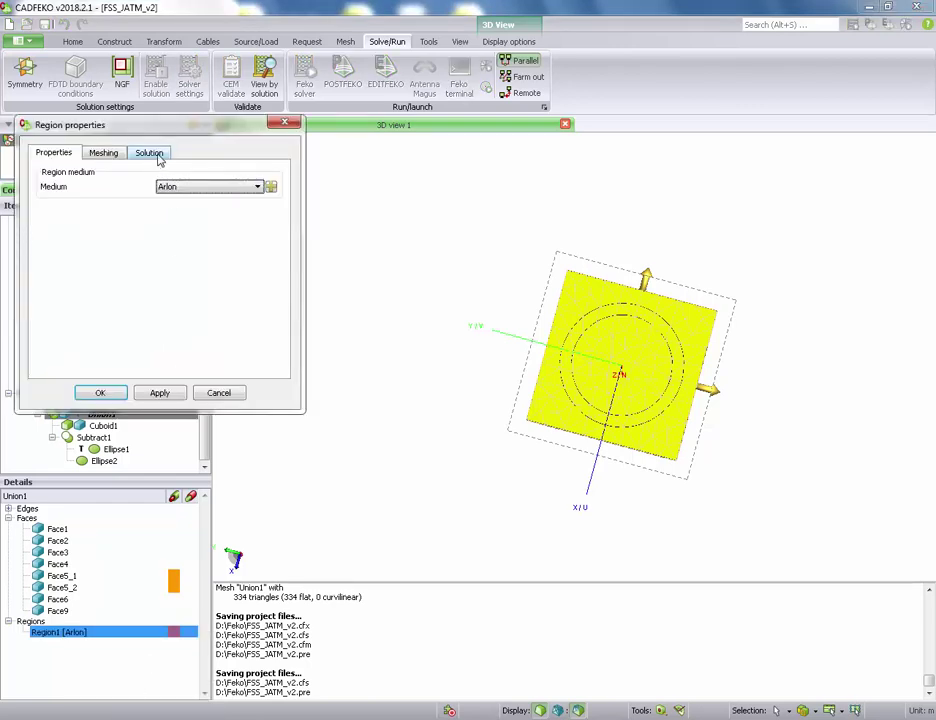
{"action": "left_click", "coordinate": [155, 155]}
{"action": "left_click", "coordinate": [150, 187]}
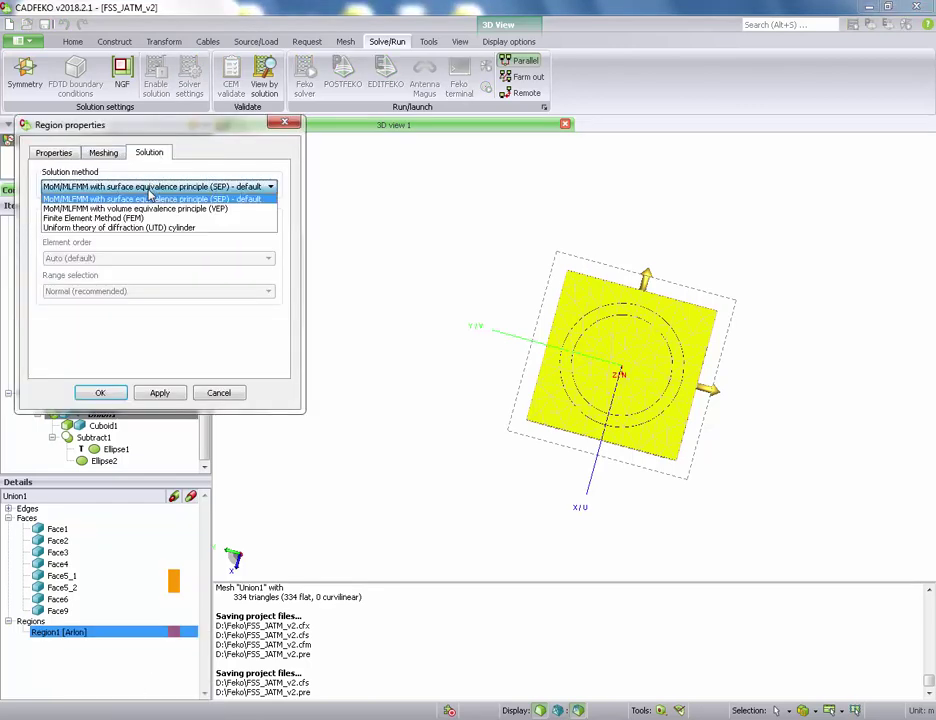
{"action": "left_click", "coordinate": [150, 195]}
{"action": "left_click", "coordinate": [150, 188]}
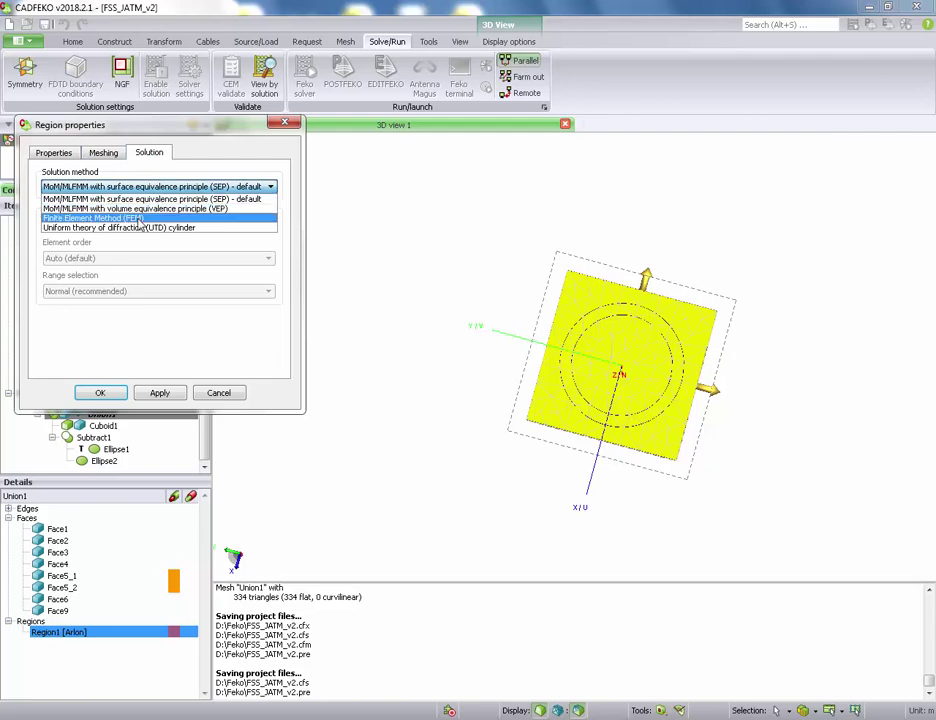
{"action": "left_click", "coordinate": [138, 219]}
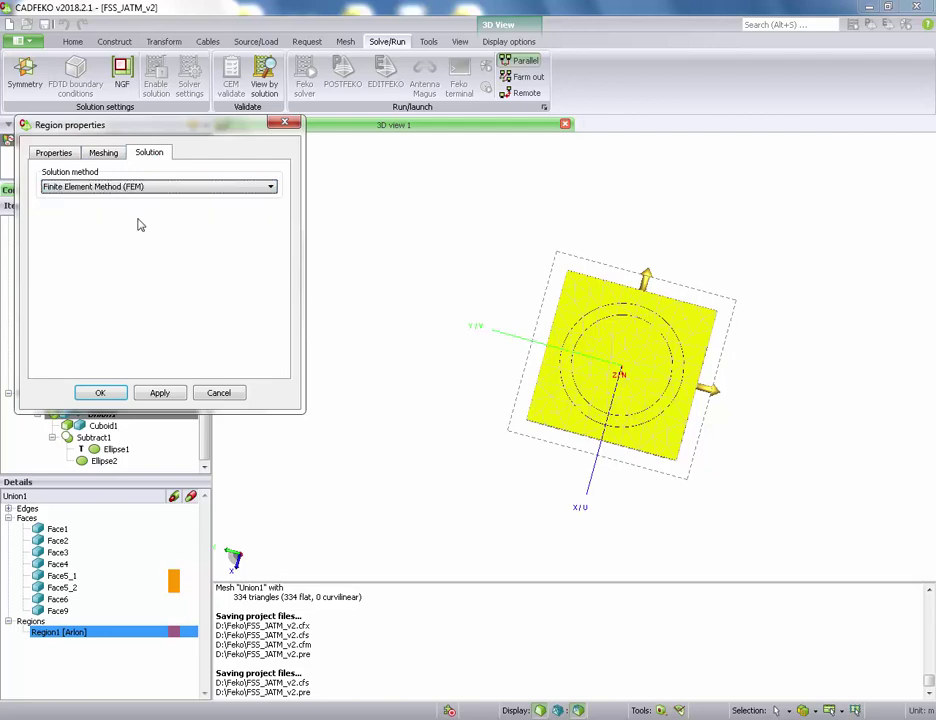
{"action": "left_click", "coordinate": [168, 396]}
{"action": "left_click", "coordinate": [100, 393]}
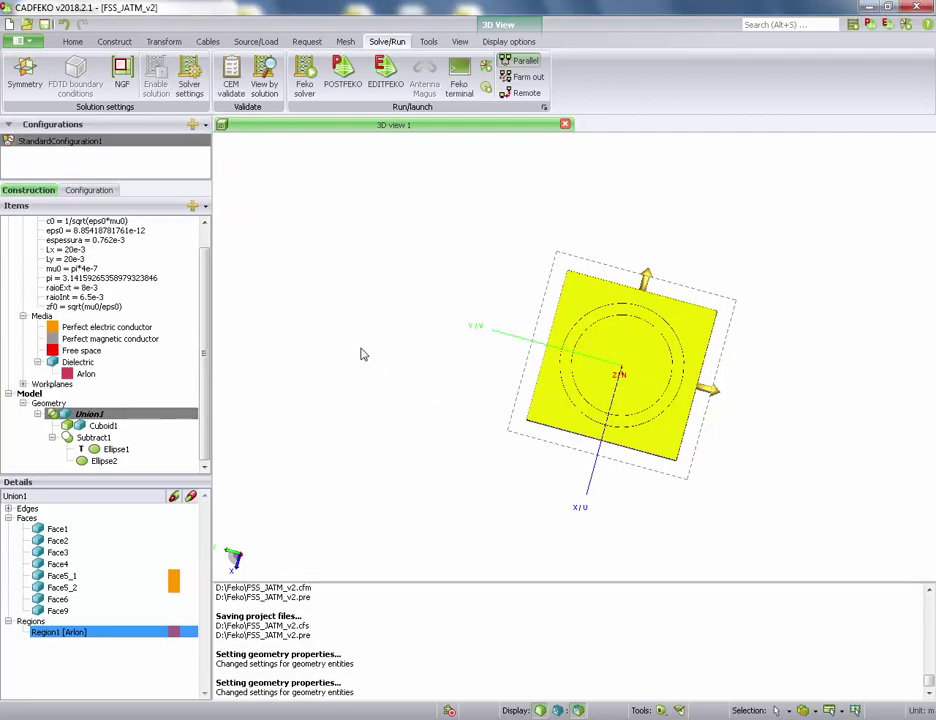
Step: Save the model as FSS_JATM_v2FEM in the Feko folder and create the mesh for the FEM version of Union1
{"action": "left_click_drag", "start_coordinate": [365, 332], "coordinate": [501, 288]}
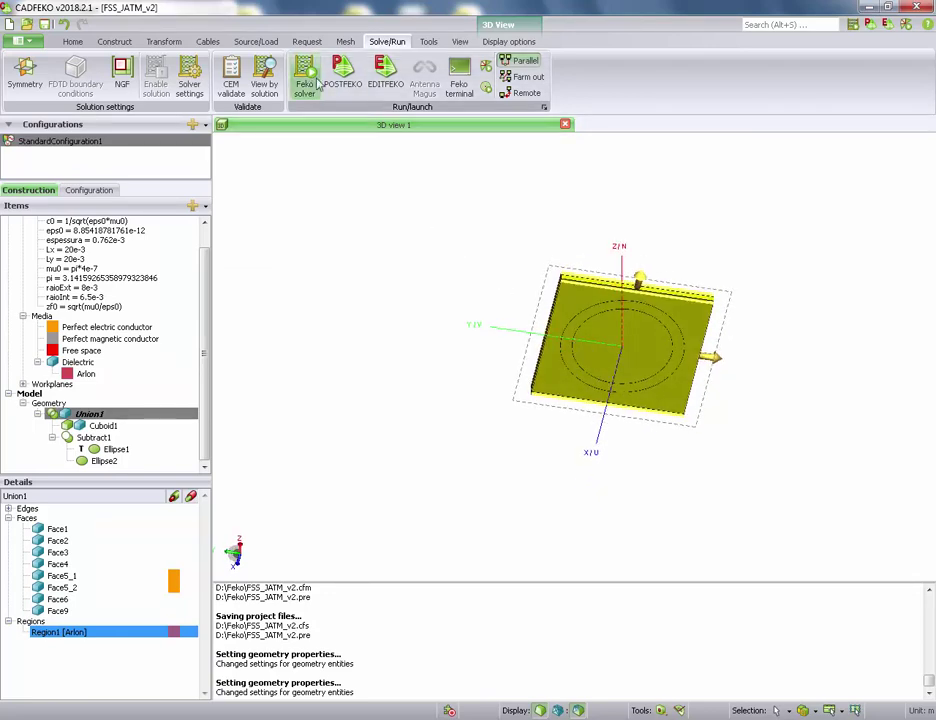
{"action": "left_click", "coordinate": [345, 41]}
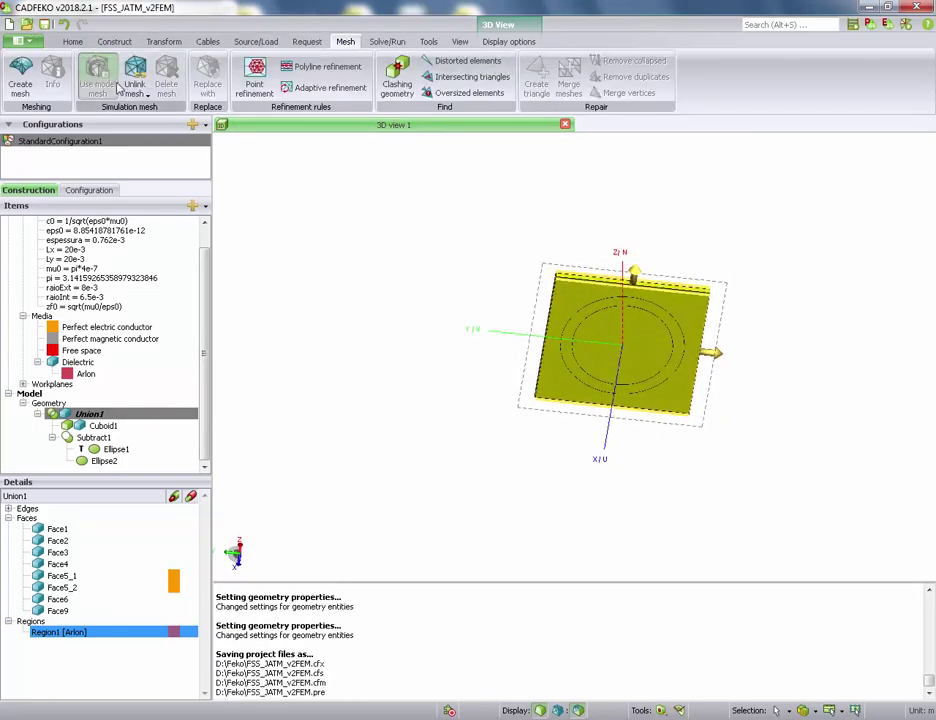
{"action": "left_click", "coordinate": [20, 72]}
{"action": "left_click", "coordinate": [62, 508]}
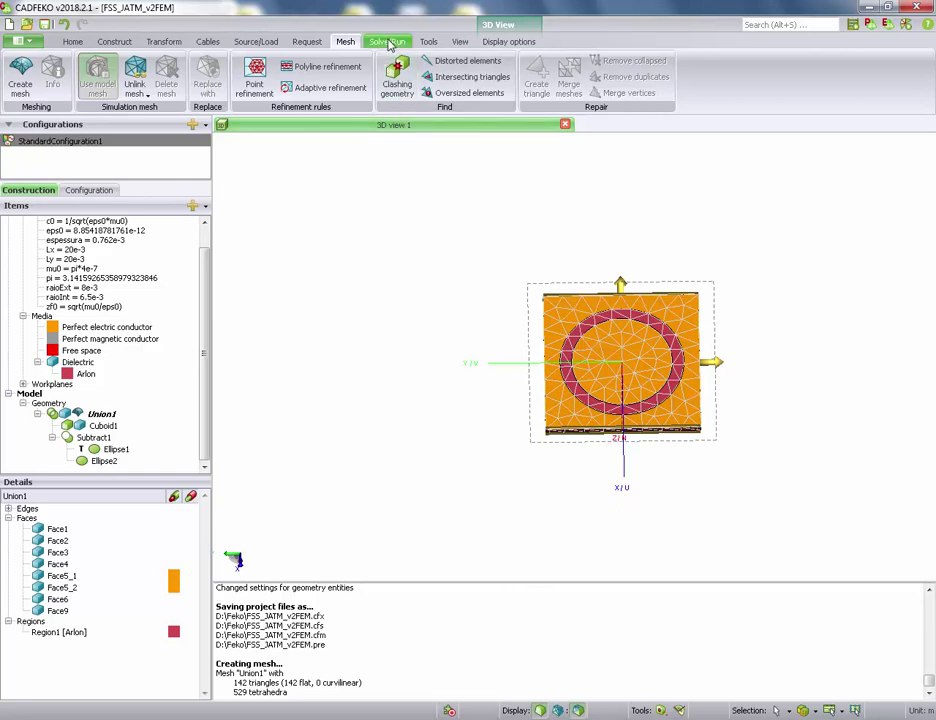
Step: Run the Feko solver on the FEM unit-cell model, saving the unsaved changes, and close the run window once finished
{"action": "left_click", "coordinate": [388, 42]}
{"action": "left_click", "coordinate": [304, 80]}
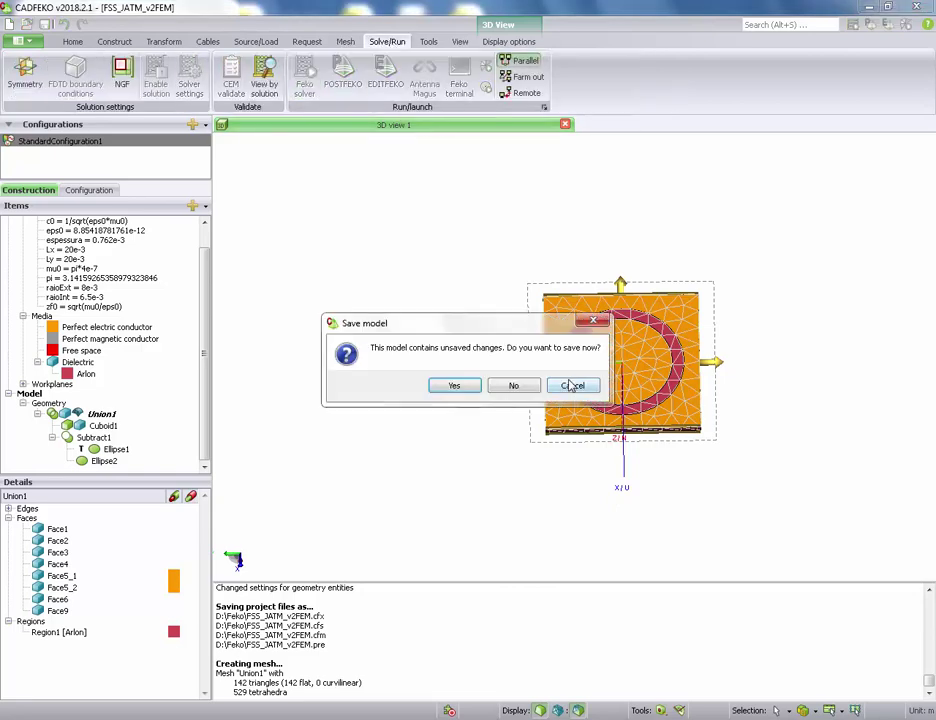
{"action": "left_click", "coordinate": [445, 387]}
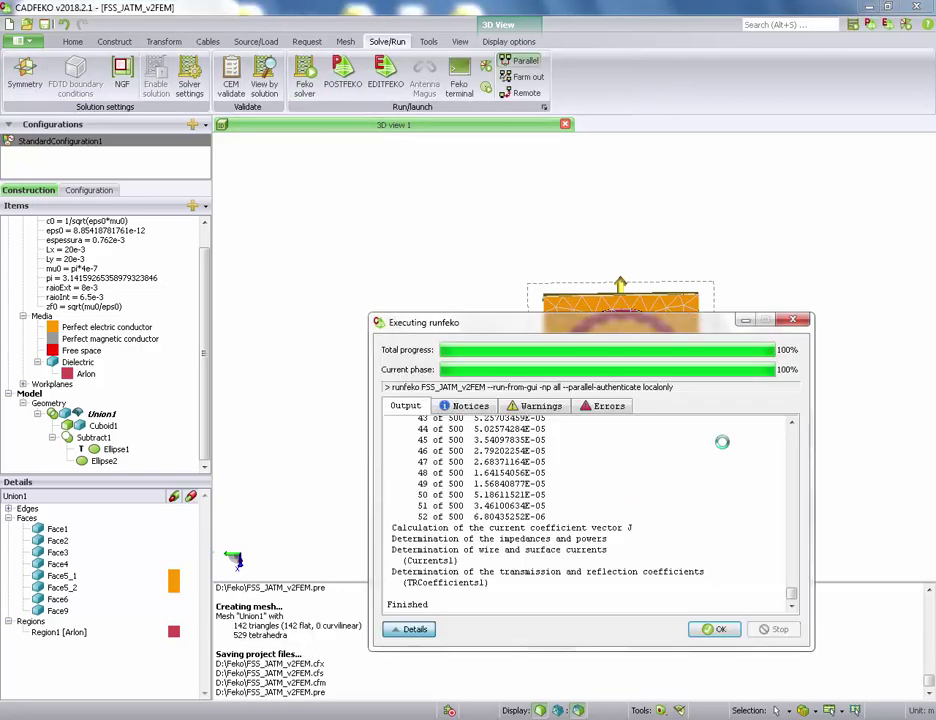
{"action": "left_click", "coordinate": [718, 630]}
Step: Review the FEM solver settings for decoupling from MoM and element order, and view the meshed unit cell between checks
{"action": "left_click_drag", "start_coordinate": [519, 263], "coordinate": [478, 242]}
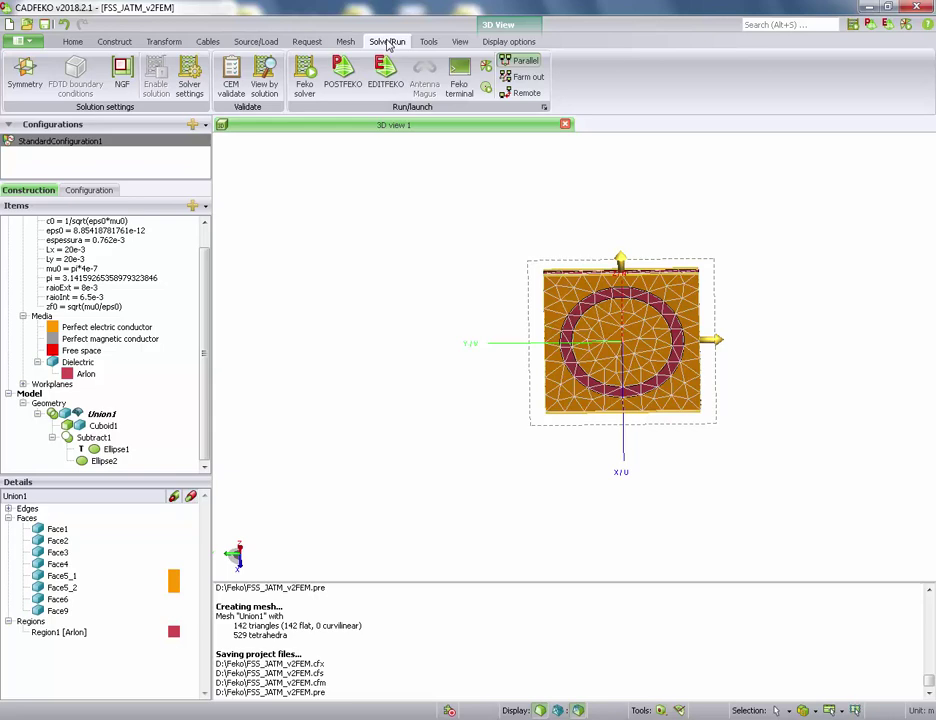
{"action": "left_click", "coordinate": [190, 75]}
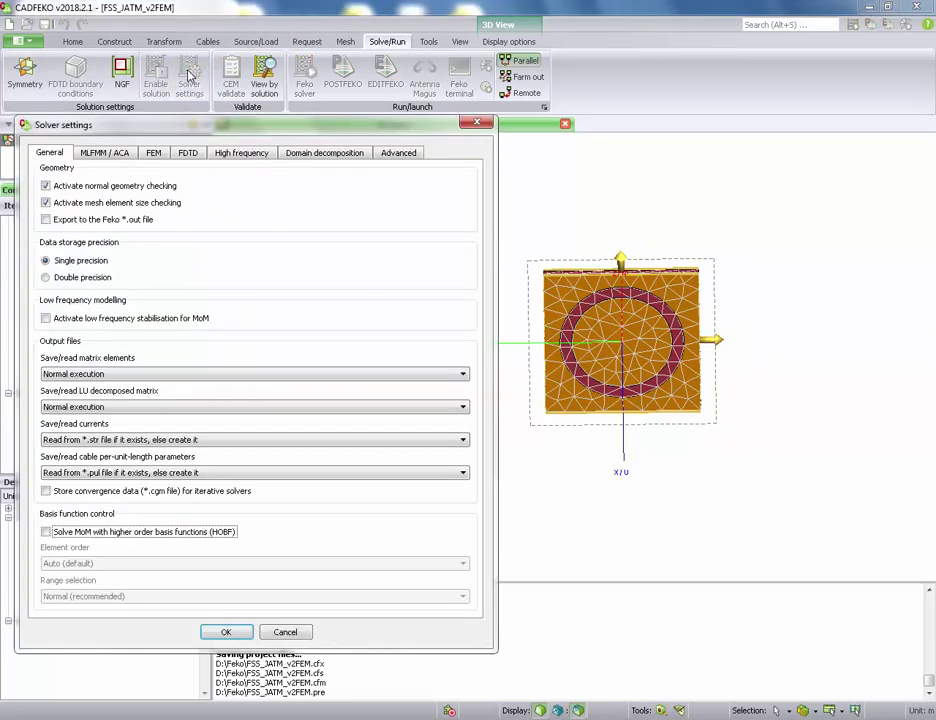
{"action": "left_click_drag", "start_coordinate": [255, 127], "coordinate": [382, 127]}
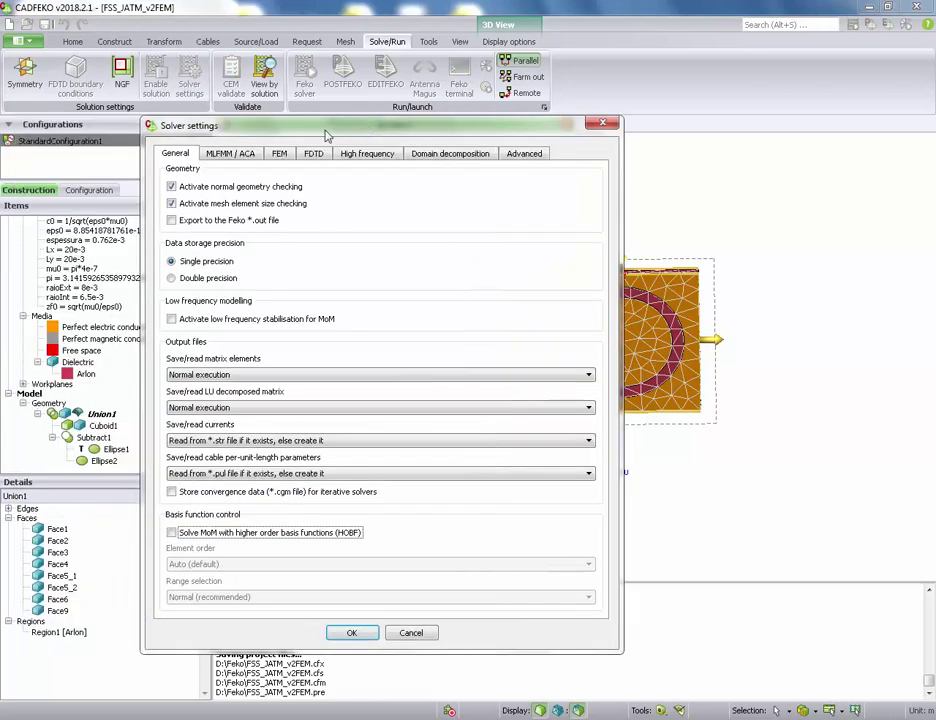
{"action": "left_click", "coordinate": [280, 155]}
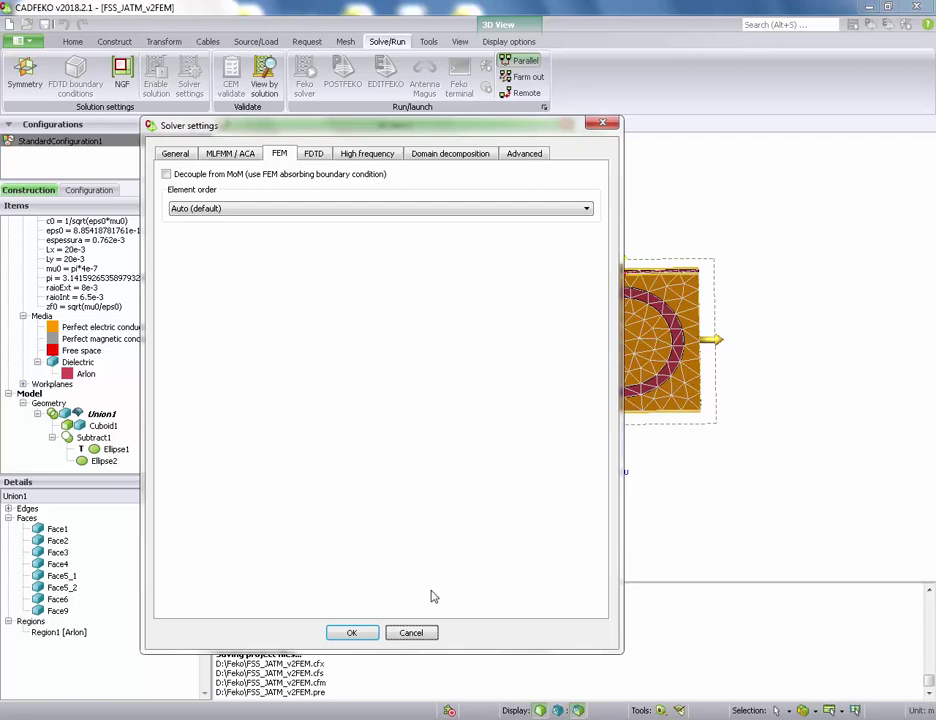
{"action": "left_click", "coordinate": [354, 633]}
{"action": "left_click_drag", "start_coordinate": [583, 184], "coordinate": [568, 358]}
{"action": "left_click_drag", "start_coordinate": [712, 295], "coordinate": [677, 440]}
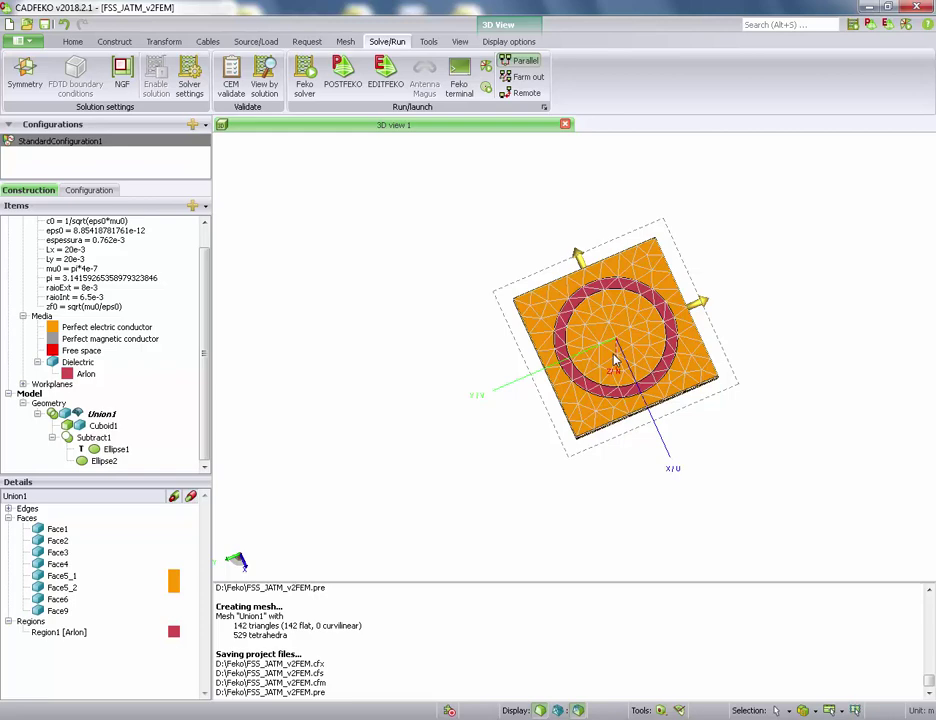
{"action": "left_click", "coordinate": [187, 76]}
{"action": "left_click", "coordinate": [280, 153]}
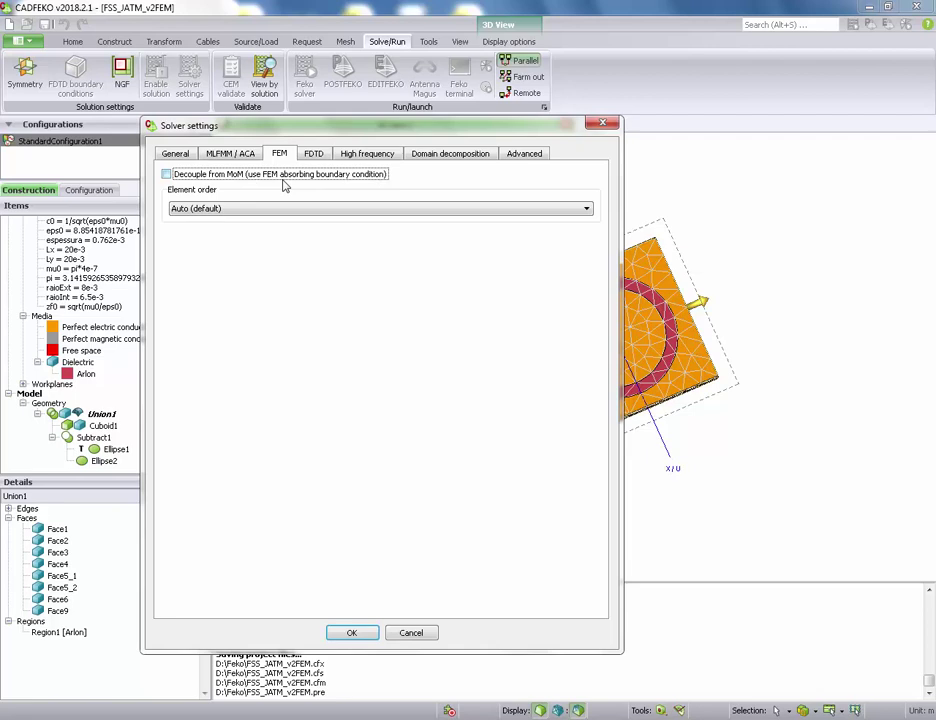
{"action": "left_click", "coordinate": [415, 634]}
Step: Examine the top and side faces of the meshed ring-slot unit cell from several oblique angles
{"action": "left_click_drag", "start_coordinate": [460, 322], "coordinate": [491, 449]}
{"action": "left_click_drag", "start_coordinate": [592, 450], "coordinate": [530, 256]}
{"action": "left_click_drag", "start_coordinate": [599, 343], "coordinate": [627, 368]}
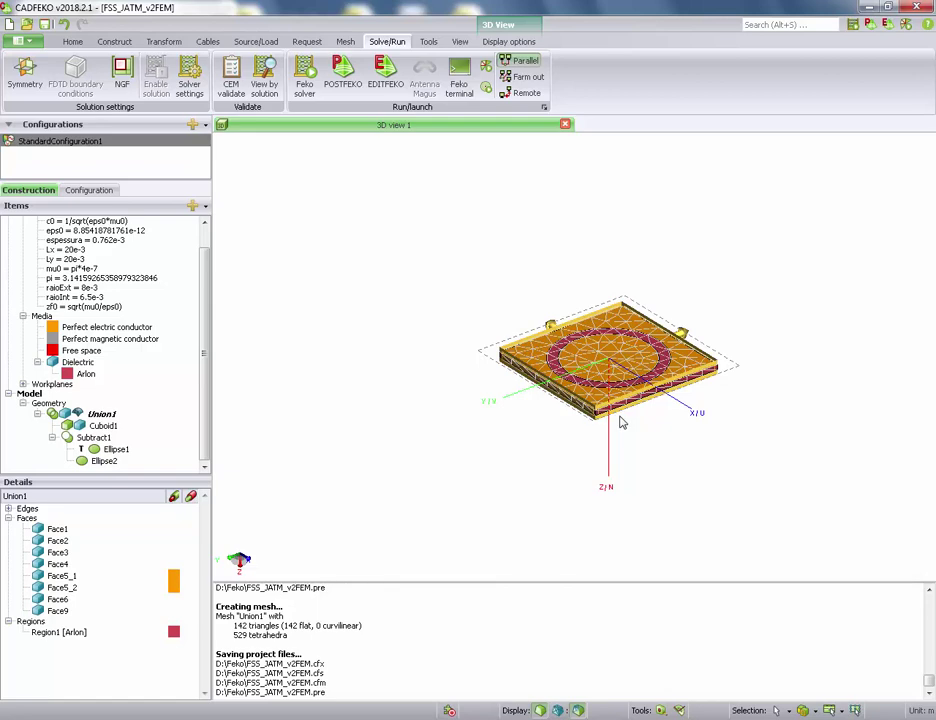
{"action": "left_click_drag", "start_coordinate": [595, 252], "coordinate": [587, 321]}
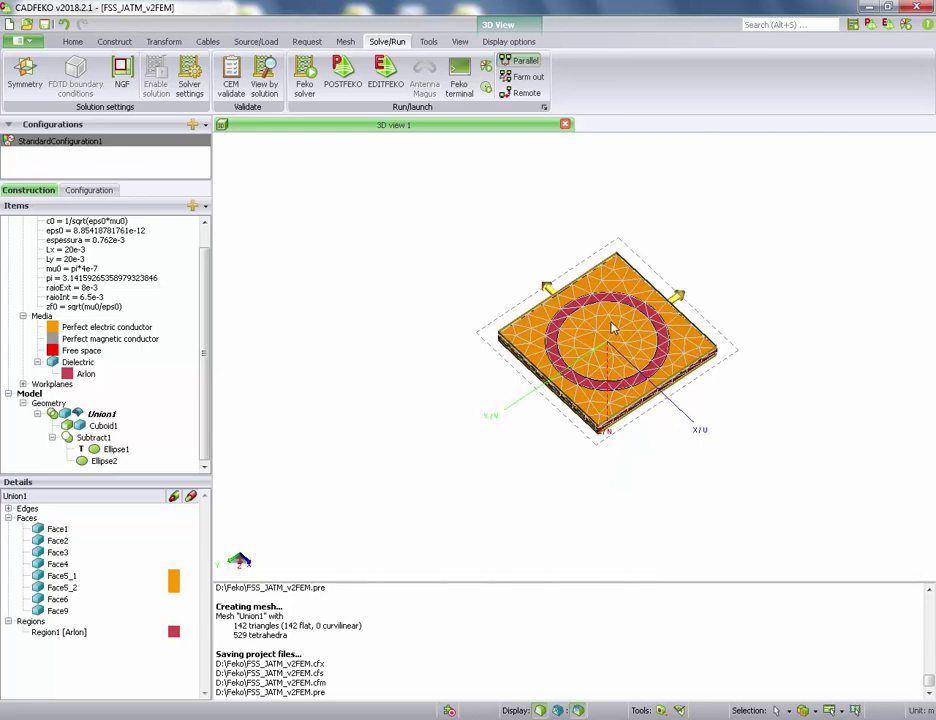
{"action": "left_click_drag", "start_coordinate": [721, 224], "coordinate": [704, 273]}
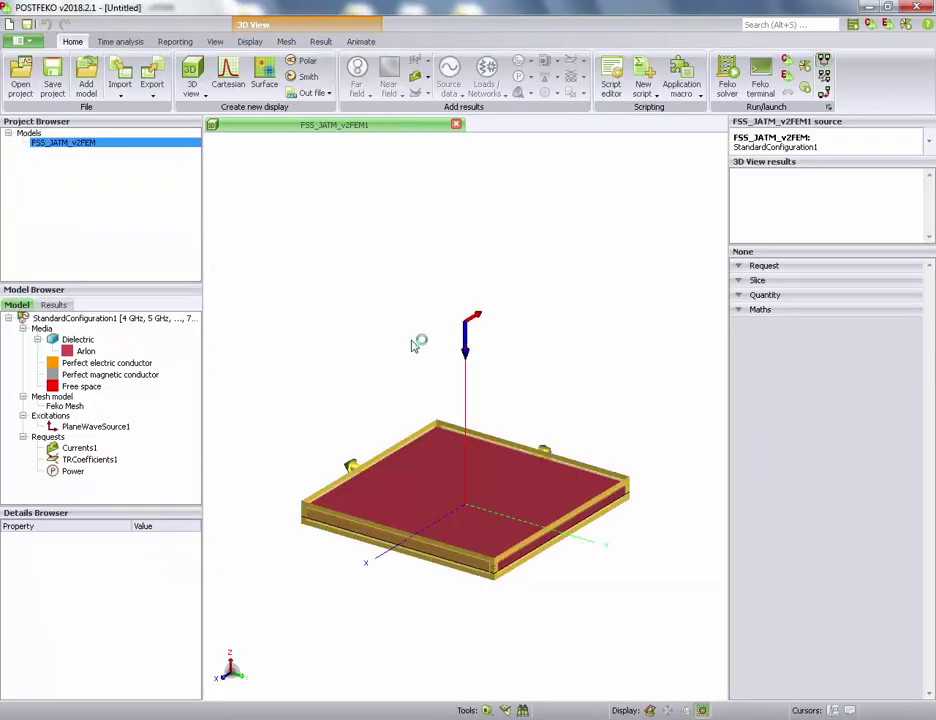
Step: Switch to POSTFEKO with the FEM results and plot the TRCoefficients1 reflection coefficient in dB on a new Cartesian graph
{"action": "left_click_drag", "start_coordinate": [539, 559], "coordinate": [430, 170]}
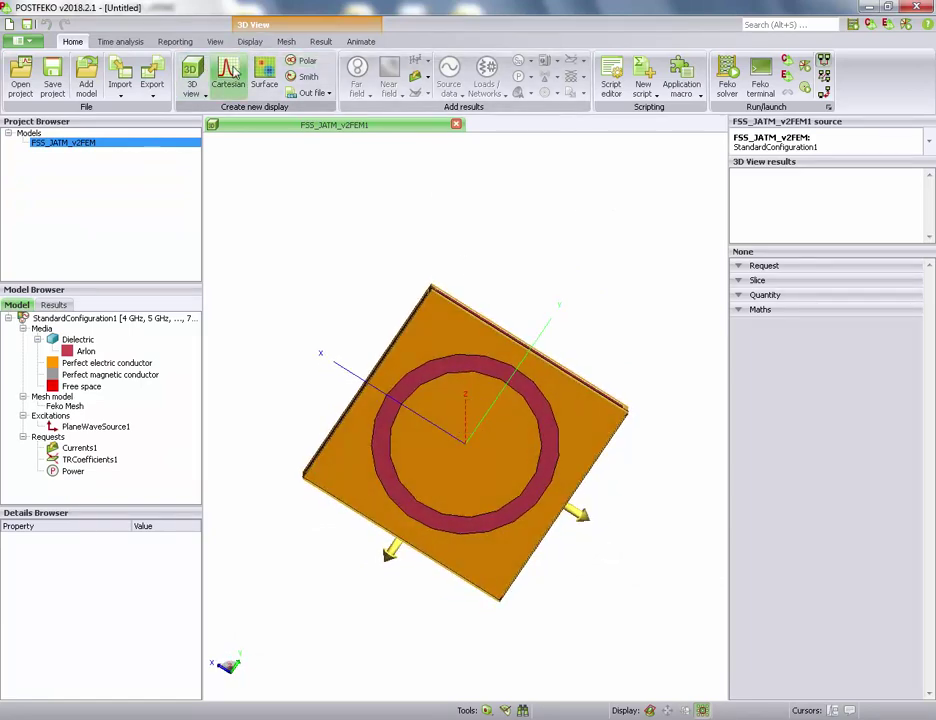
{"action": "left_click", "coordinate": [229, 72]}
{"action": "left_click_drag", "start_coordinate": [89, 459], "coordinate": [428, 436]}
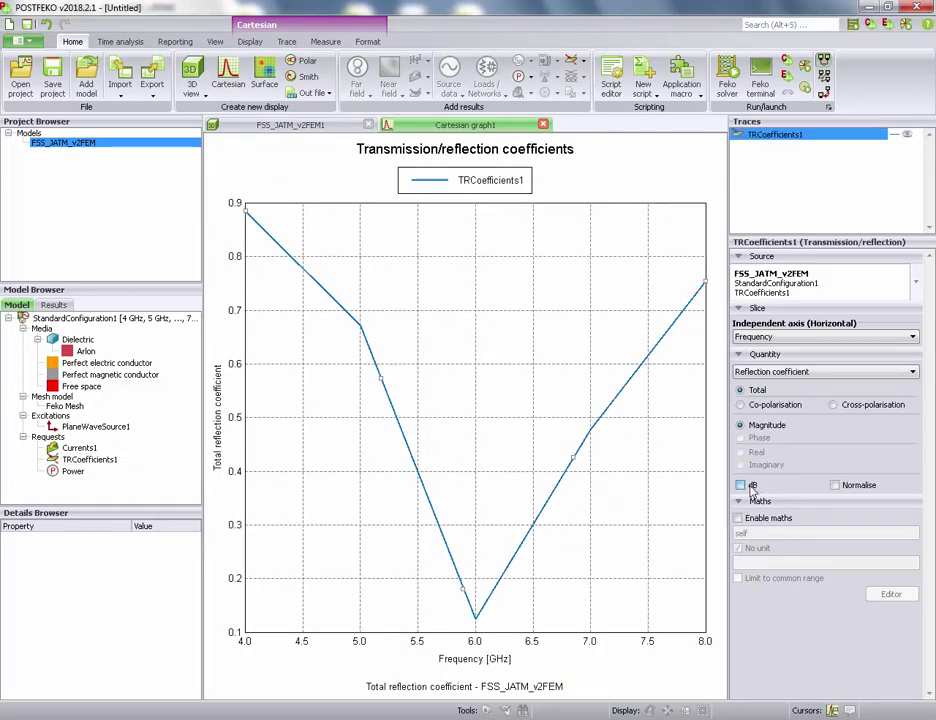
{"action": "left_click", "coordinate": [741, 485]}
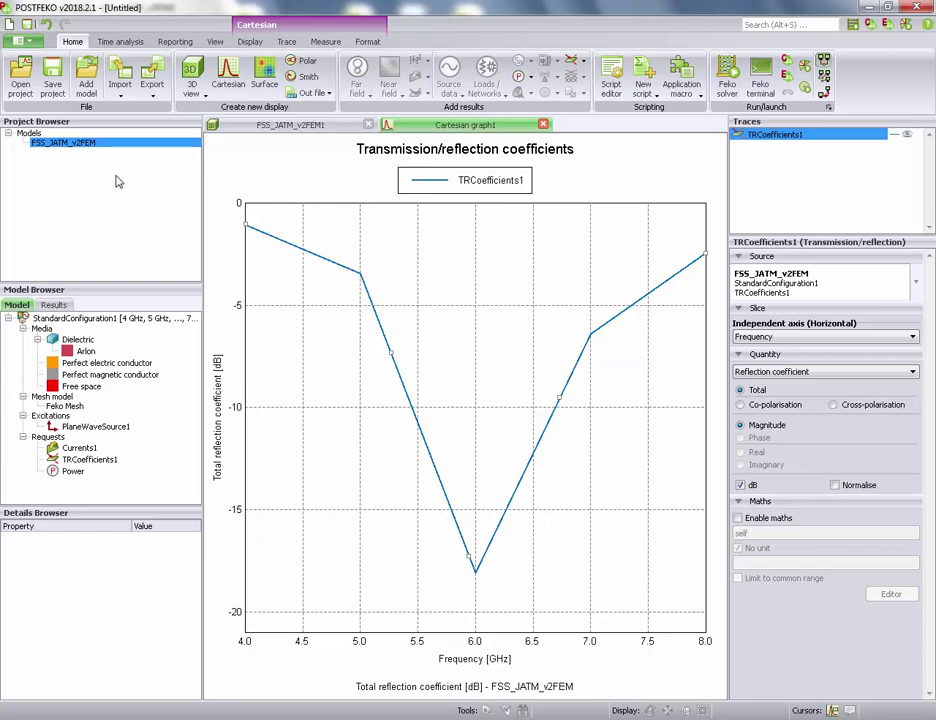
Step: Add the earlier model FSS_JATM_v2.fek from the Feko folder to the POSTFEKO project
{"action": "left_click", "coordinate": [88, 80]}
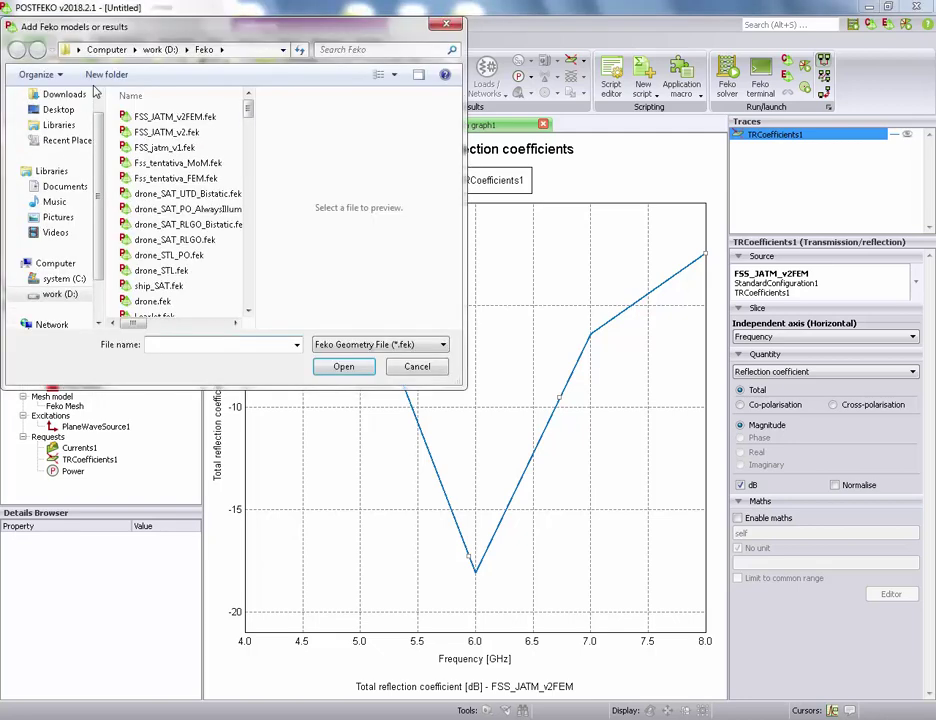
{"action": "left_click", "coordinate": [146, 132]}
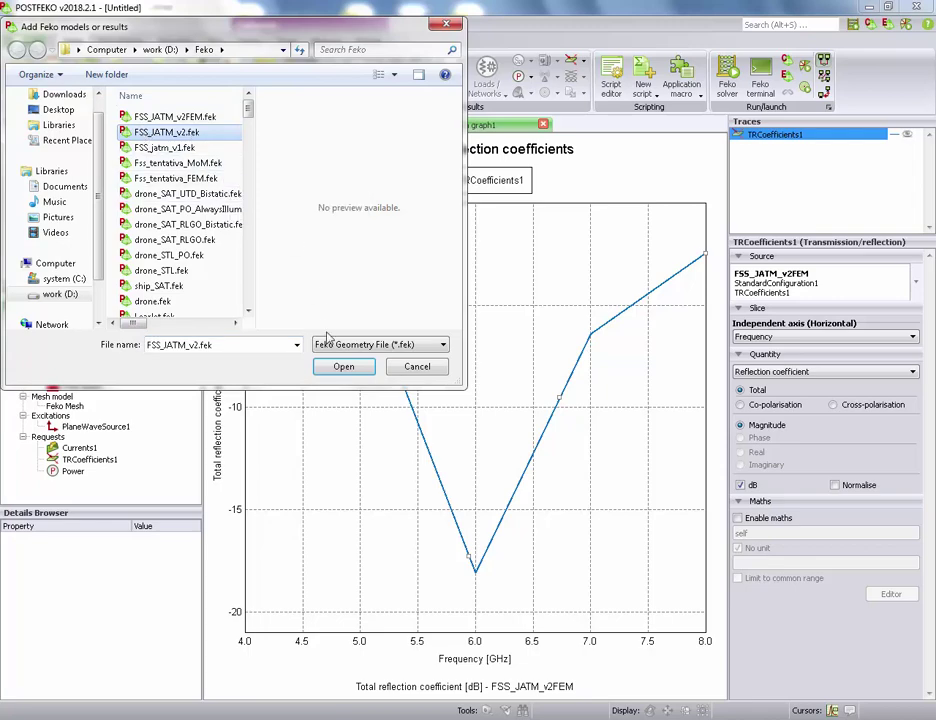
{"action": "left_click", "coordinate": [343, 367]}
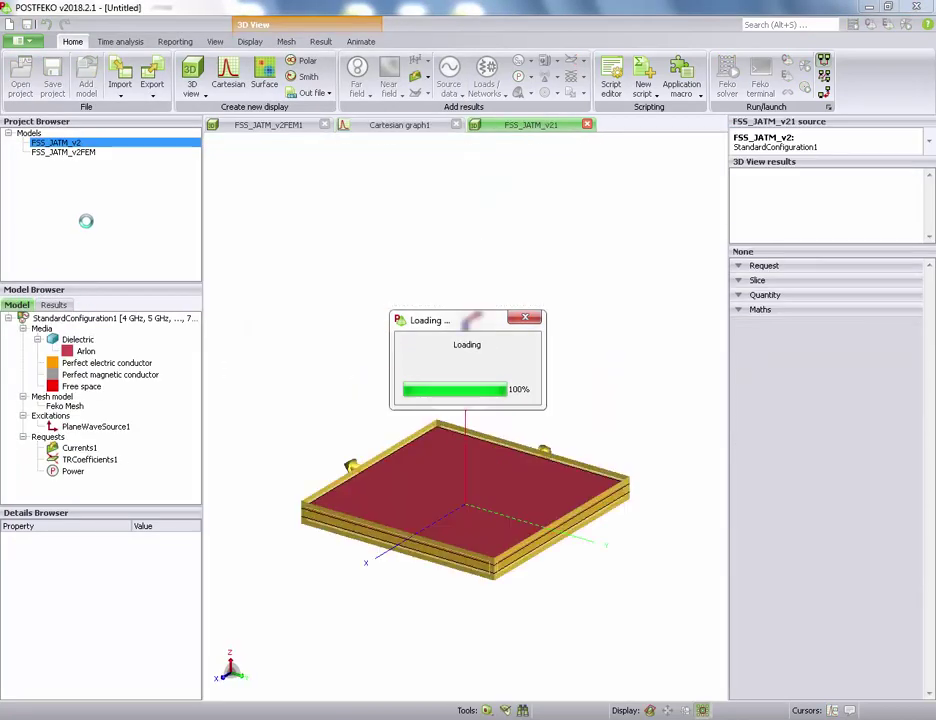
Step: Add TRCoefficients1 of FSS_JATM_v2 to the existing Cartesian graph and show its reflection coefficient in dB
{"action": "left_click", "coordinate": [400, 125]}
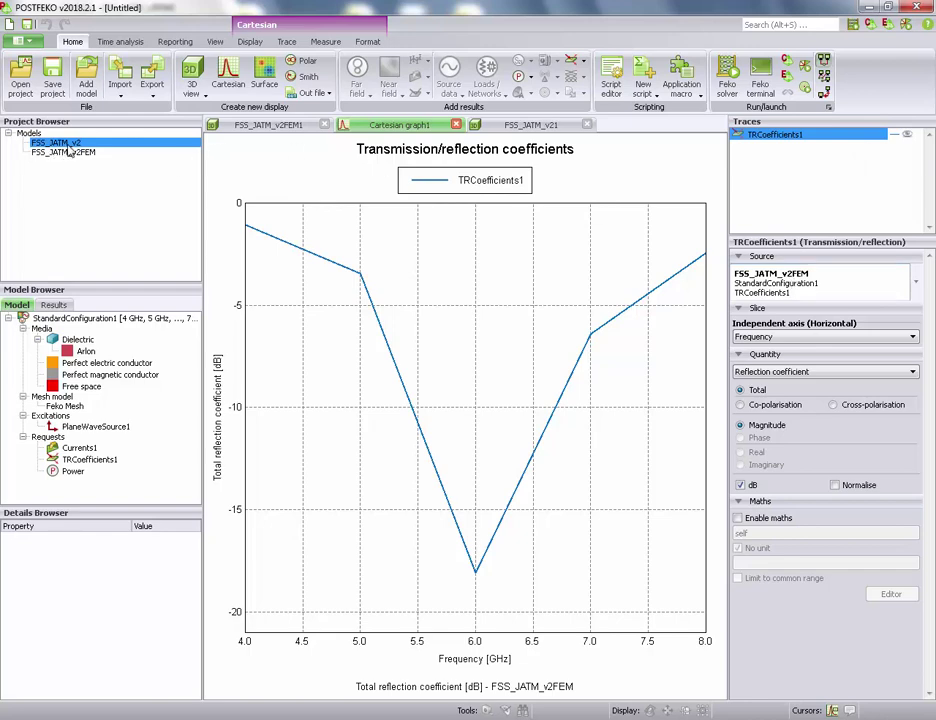
{"action": "left_click", "coordinate": [86, 460]}
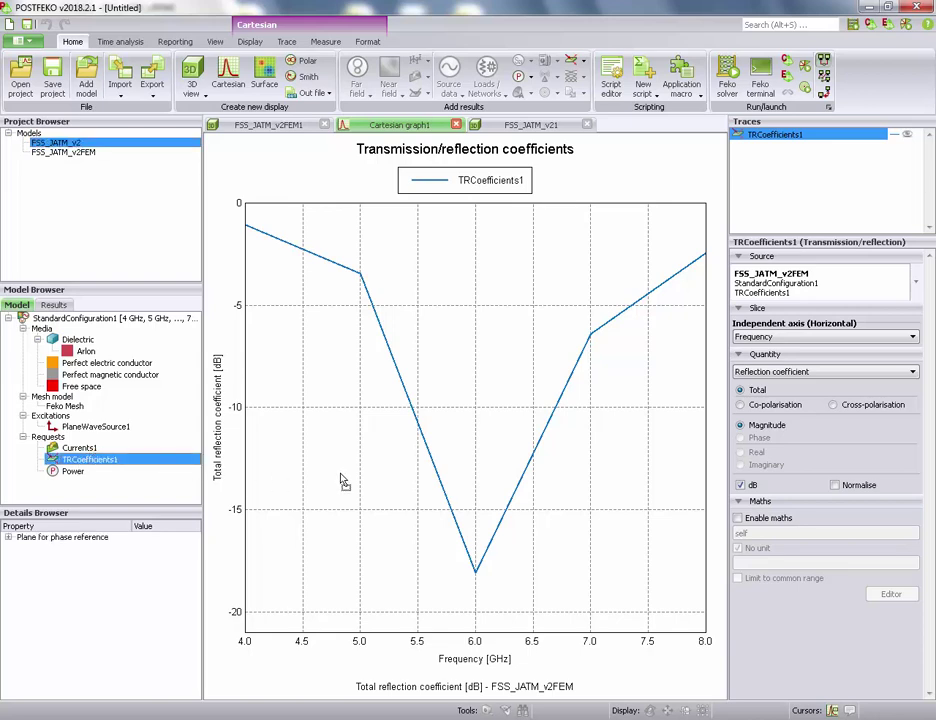
{"action": "left_click_drag", "start_coordinate": [445, 495], "coordinate": [447, 495]}
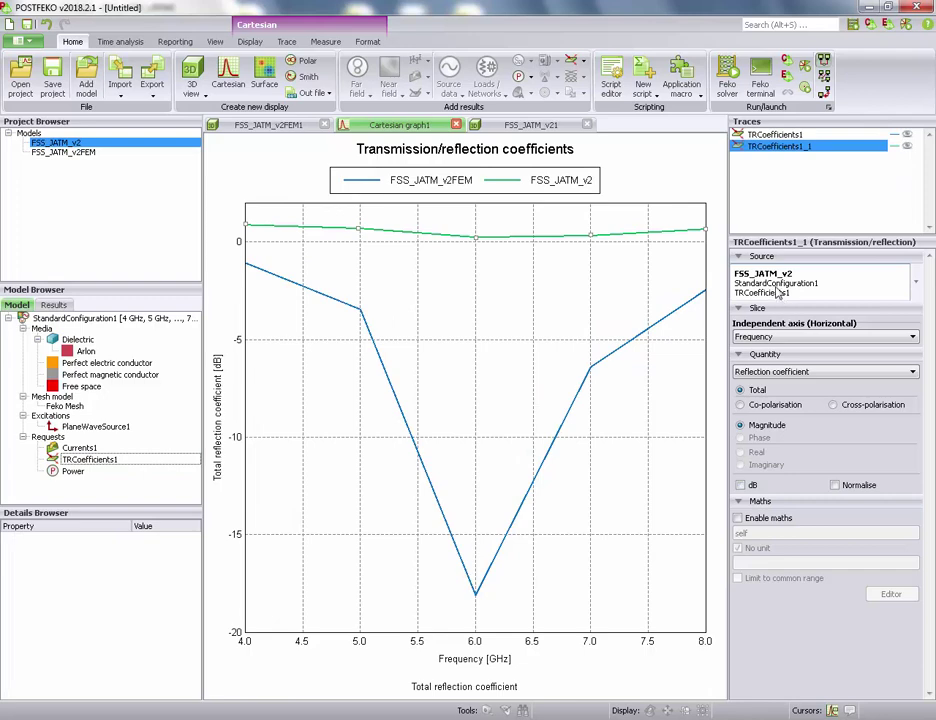
{"action": "left_click", "coordinate": [770, 135]}
{"action": "left_click", "coordinate": [768, 147]}
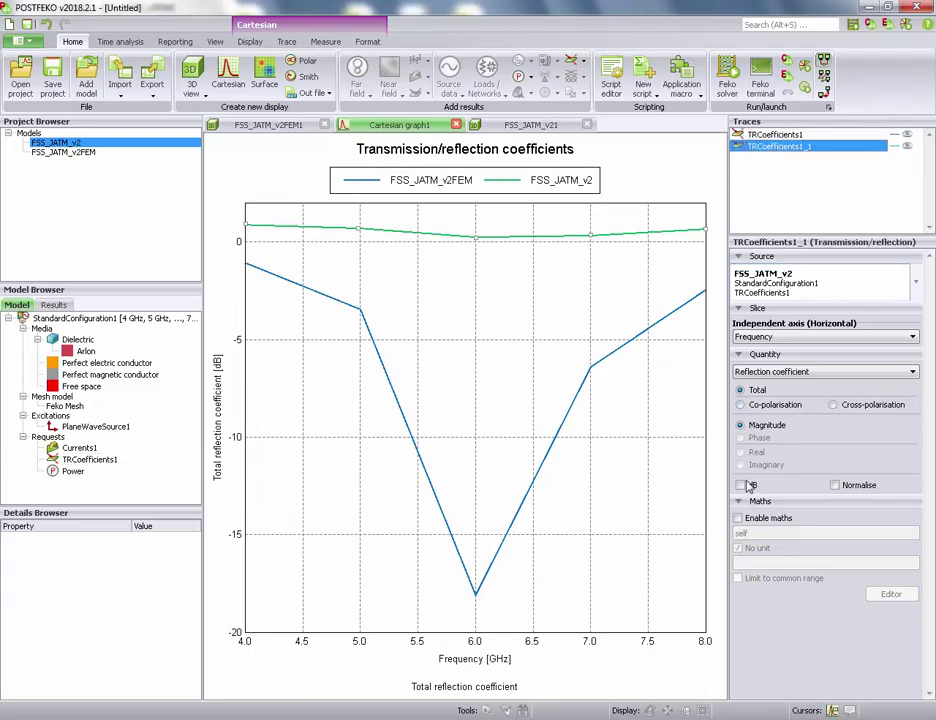
{"action": "left_click", "coordinate": [740, 485]}
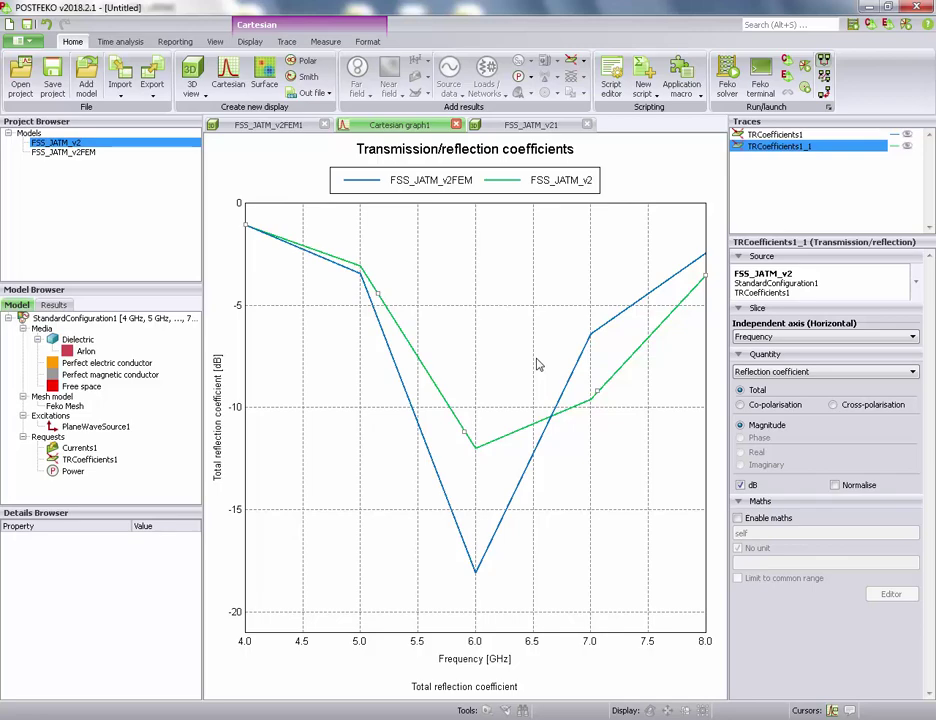
Step: Switch to CADFEKO and look through the available plane, periodic boundary and array structure options
{"action": "key", "text": "alt+Tab"}
{"action": "left_click", "coordinate": [113, 41]}
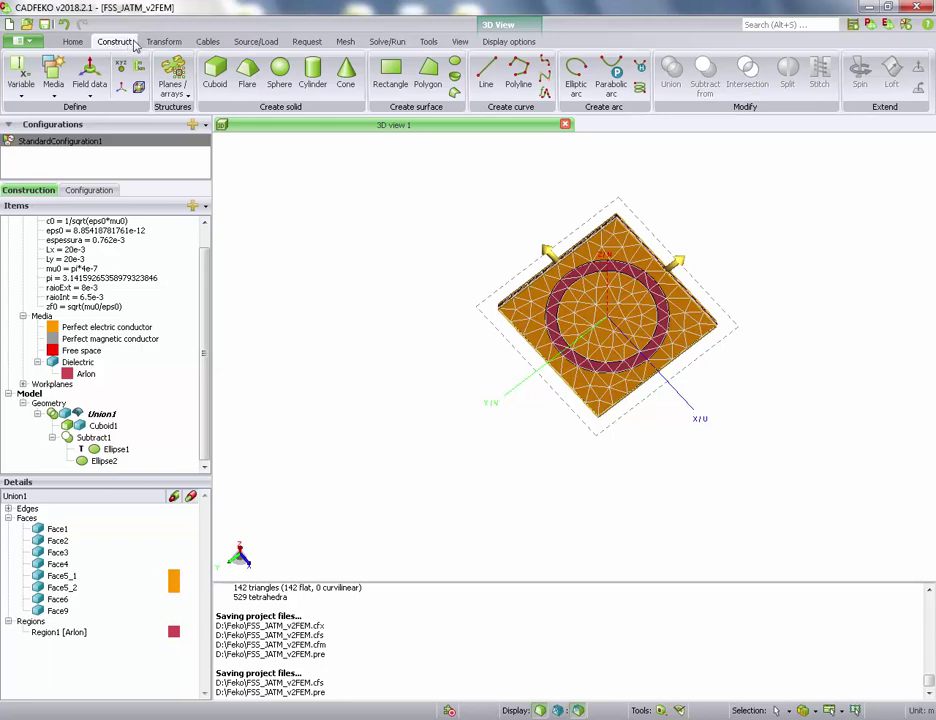
{"action": "left_click", "coordinate": [172, 80]}
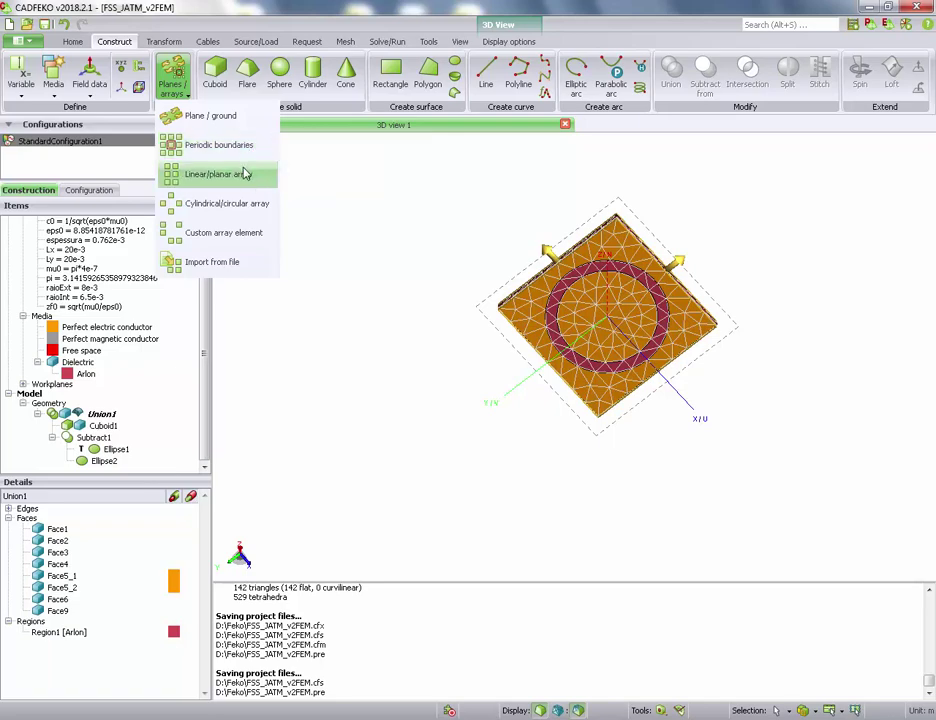
{"action": "left_click", "coordinate": [392, 262]}
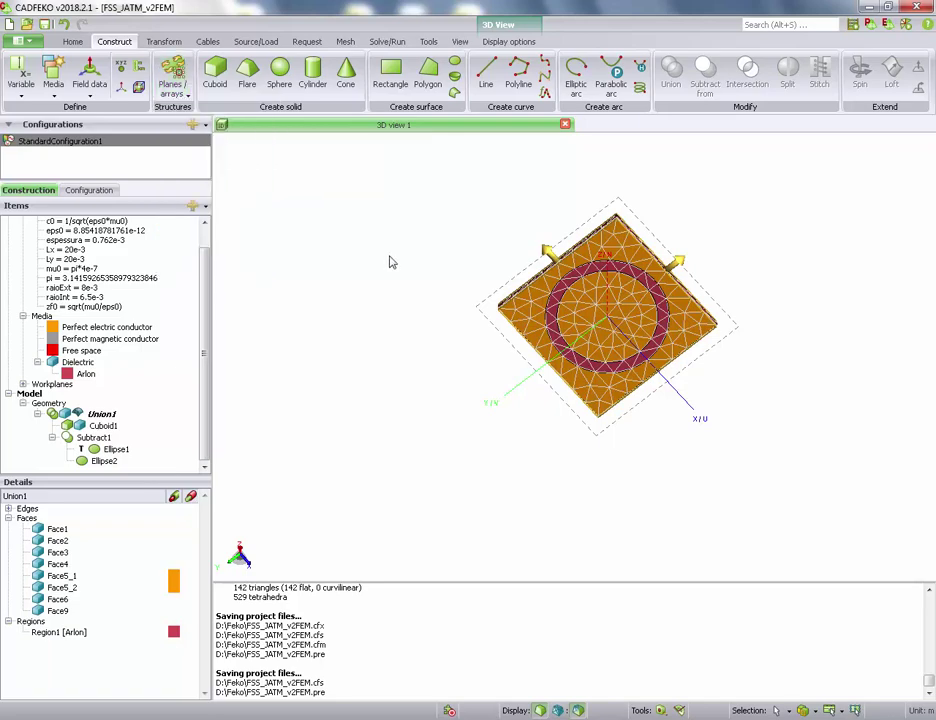